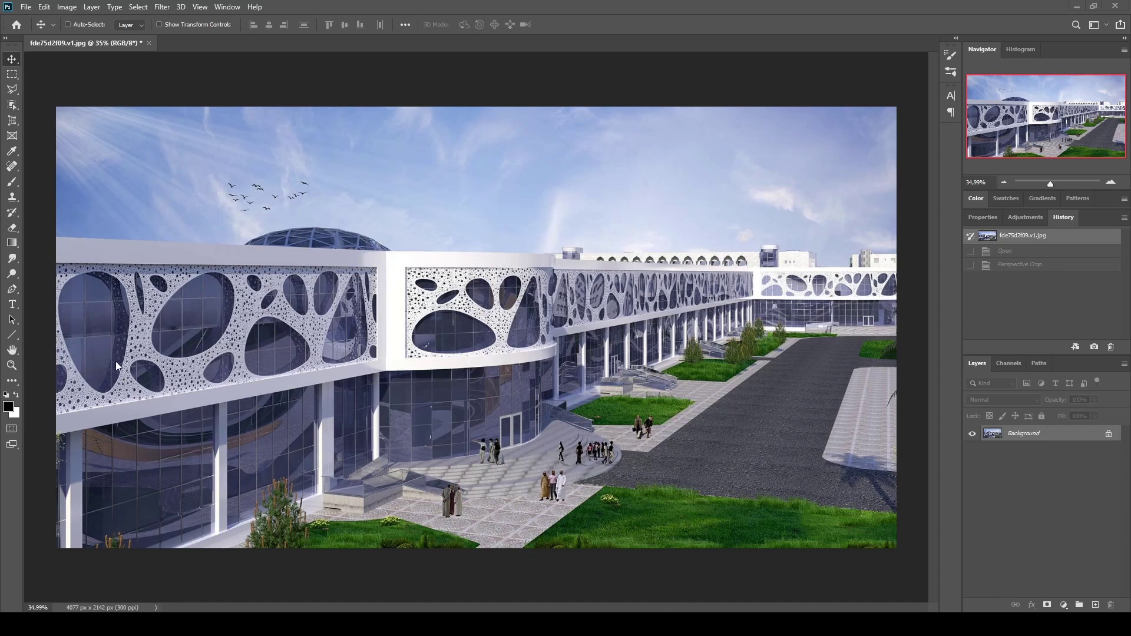
# Step: Perspective-crop the image to the large perforated facade panel in the foreground, using a 1500 px height and 2048 pixels/inch
pyautogui.click(13, 125)
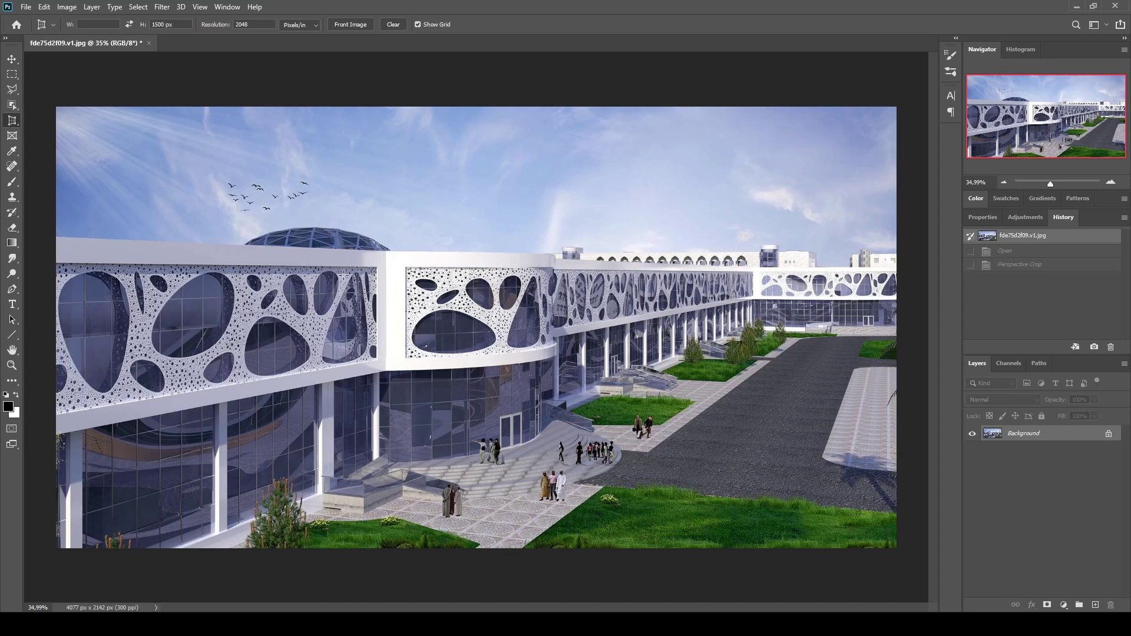
pyautogui.click(377, 266)
pyautogui.click(377, 360)
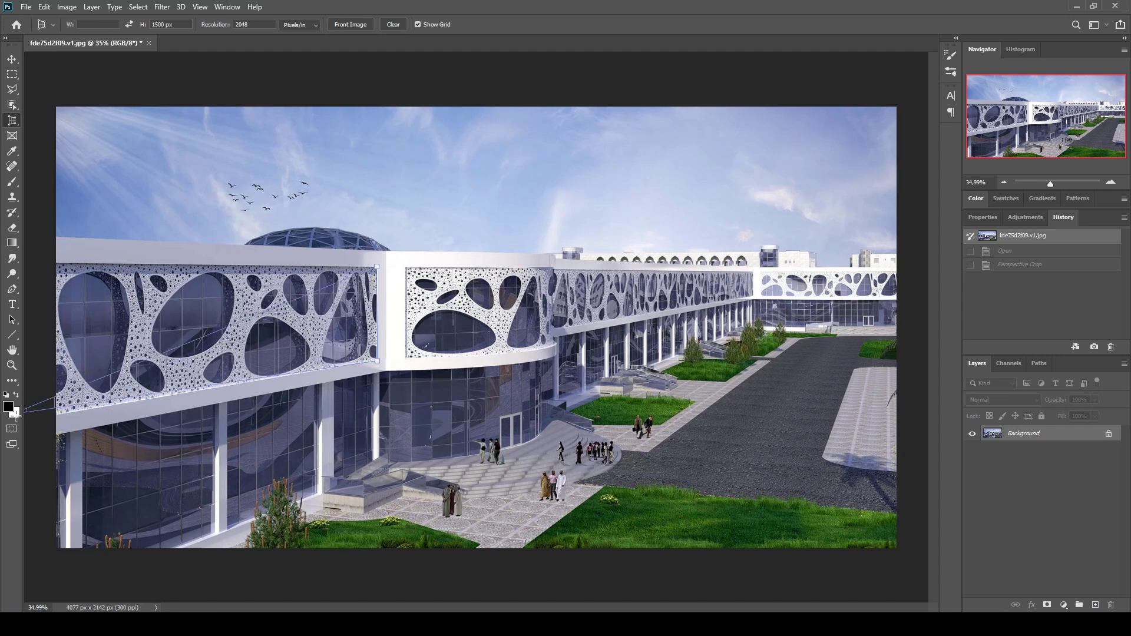
pyautogui.click(55, 415)
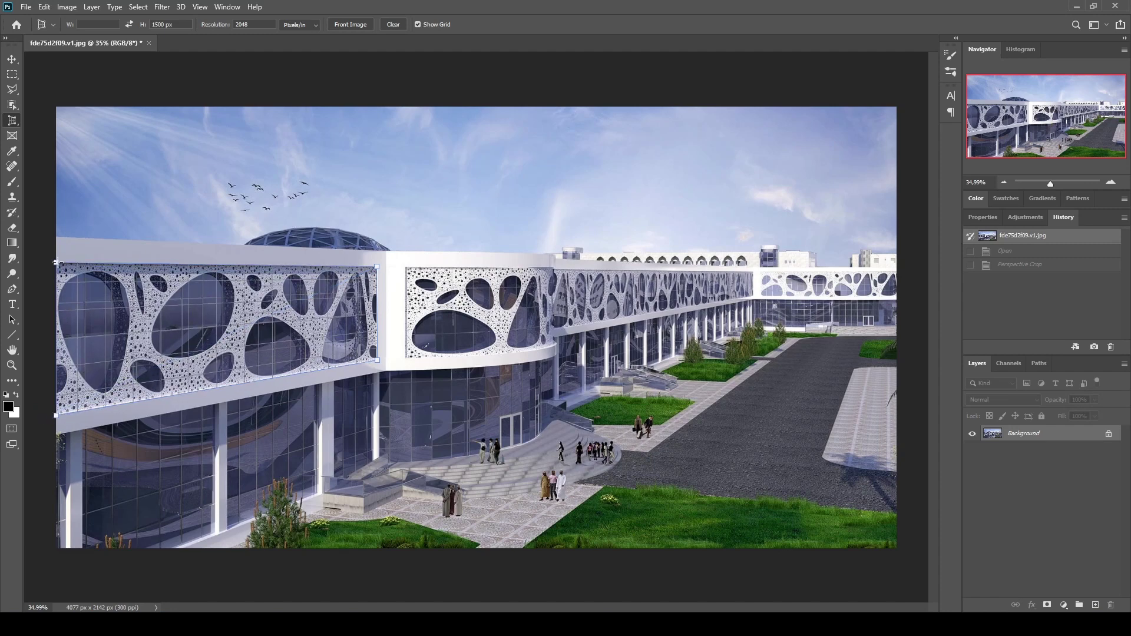
pyautogui.click(56, 262)
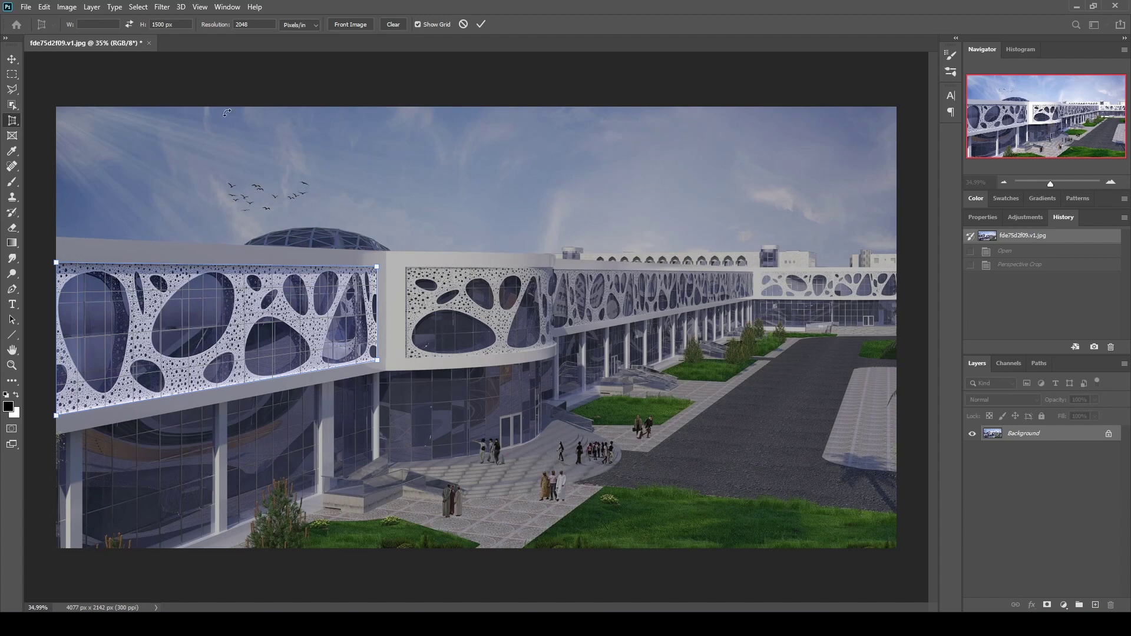
pyautogui.click(481, 24)
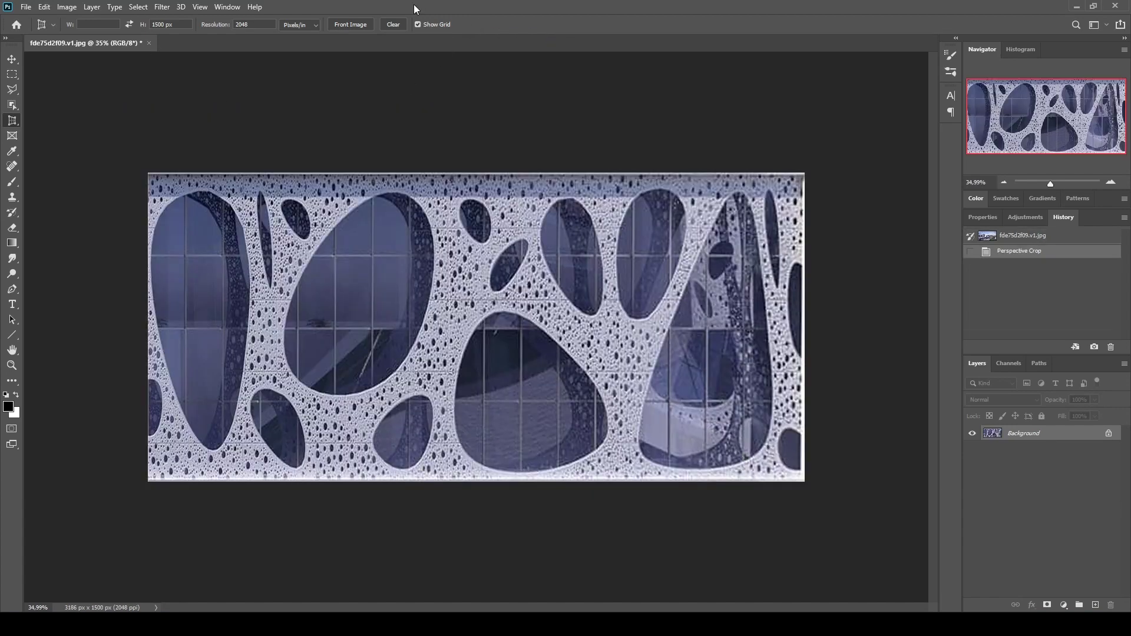
# Step: Check the cropped image's pixel dimensions and inspect the perforated panel's detail up close
pyautogui.click(67, 7)
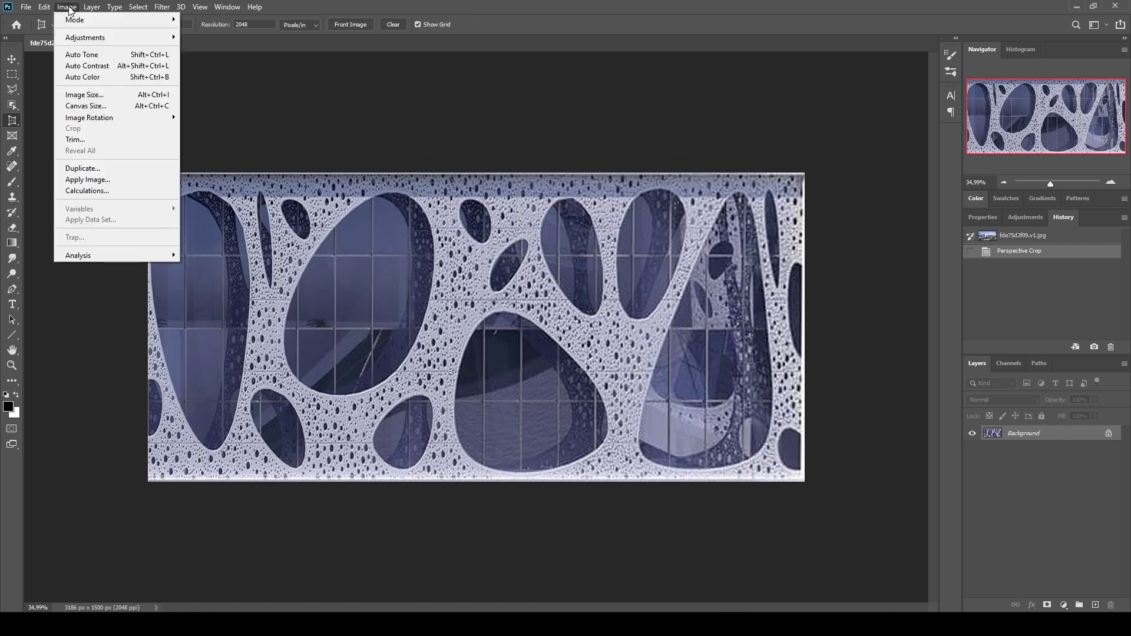
pyautogui.click(83, 95)
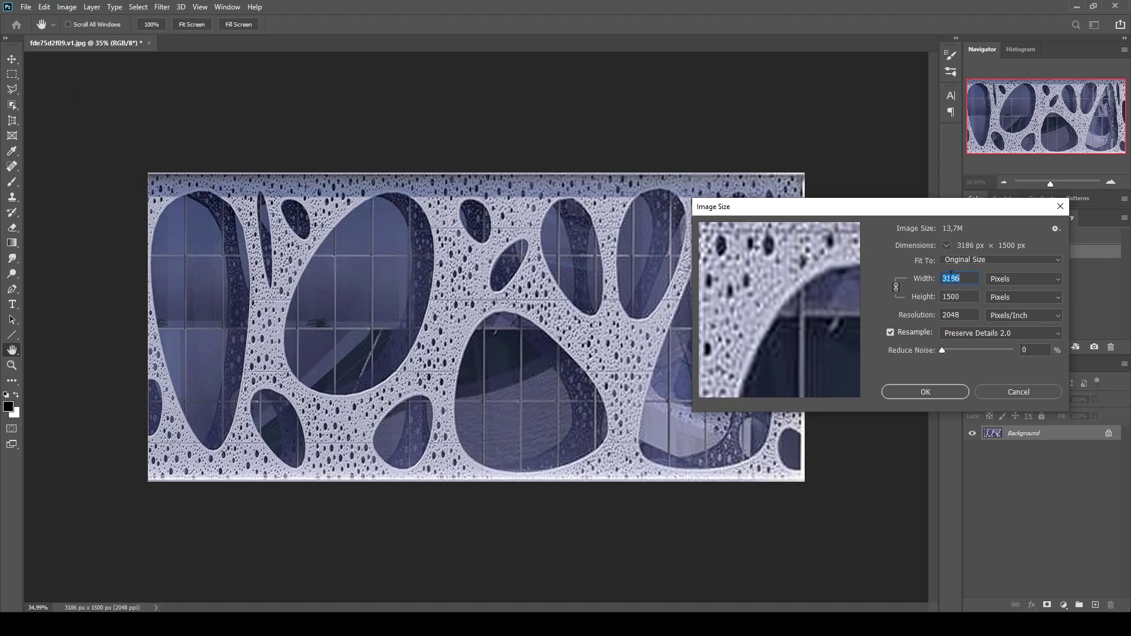
pyautogui.click(1019, 392)
pyautogui.press('c')
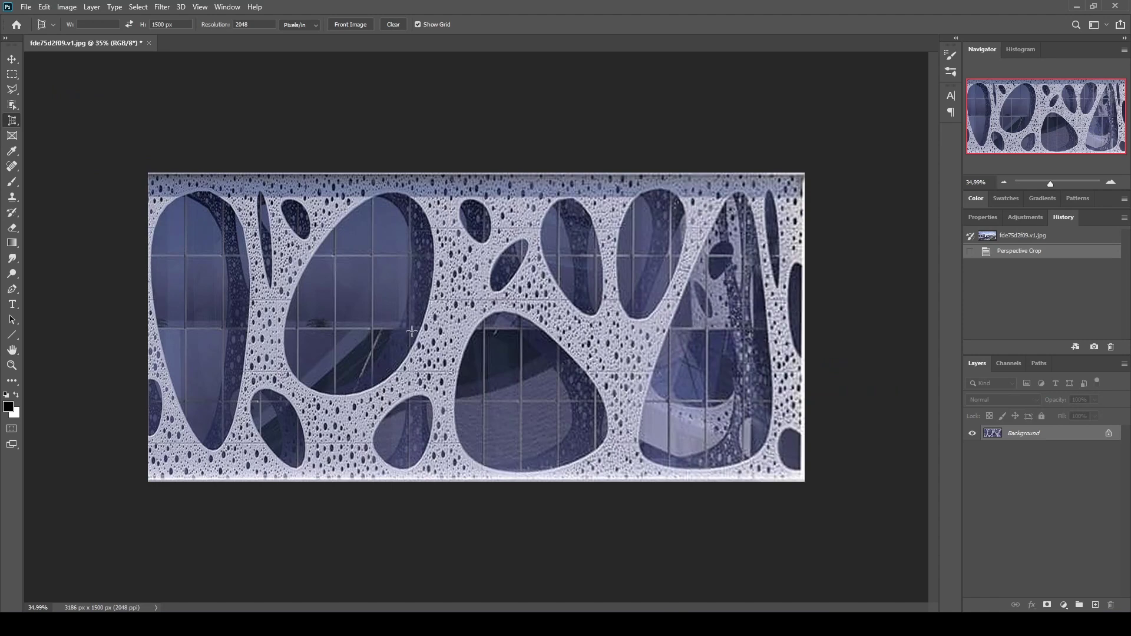
pyautogui.keyDown('alt'); pyautogui.scroll(5, 415, 337); pyautogui.keyUp('alt')
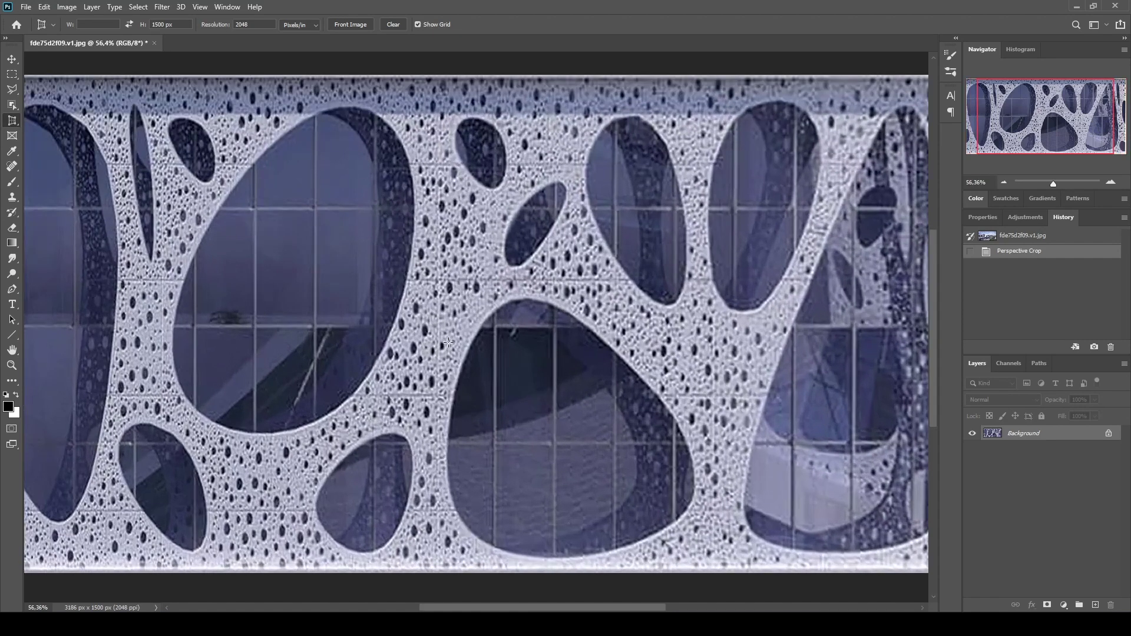
pyautogui.keyDown('alt'); pyautogui.scroll(3, 415, 337); pyautogui.keyUp('alt')
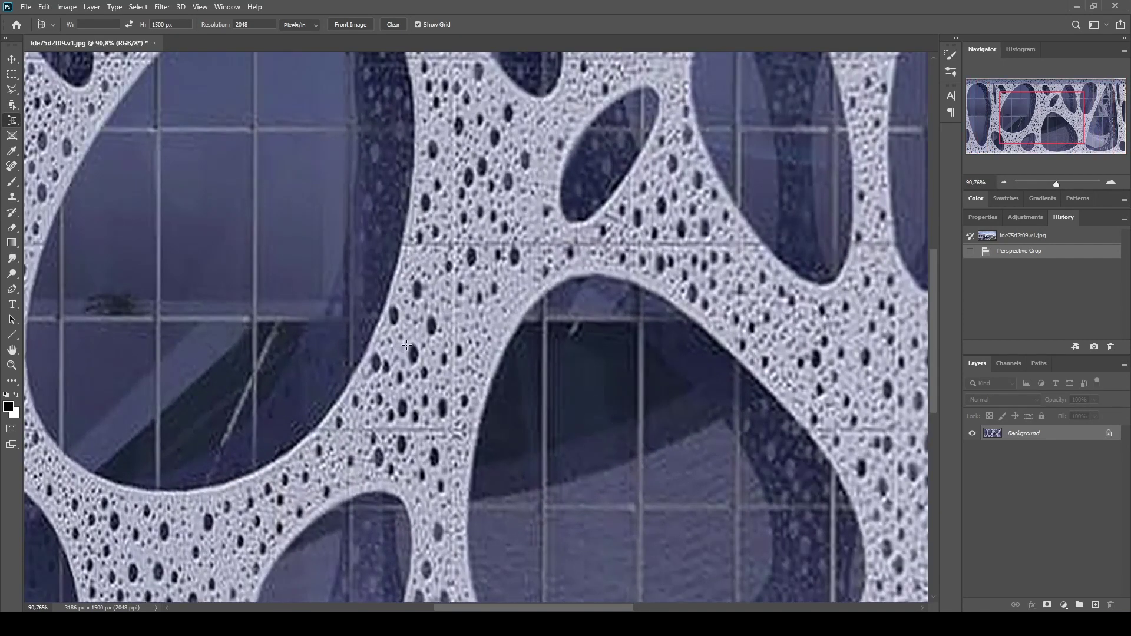
pyautogui.scroll(-1, 430, 332)
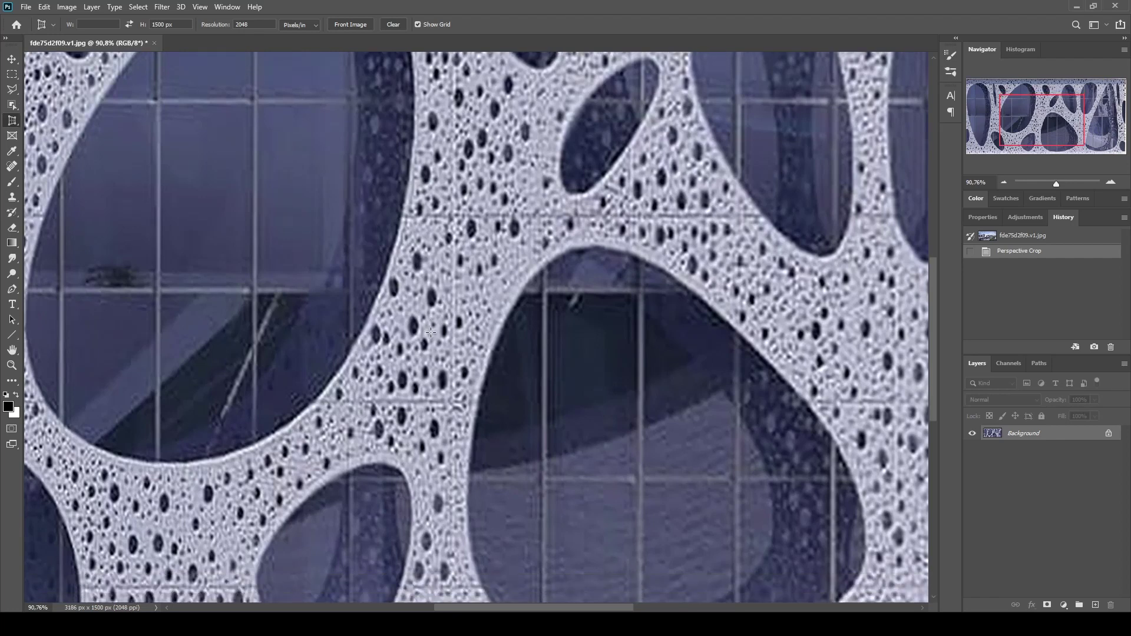
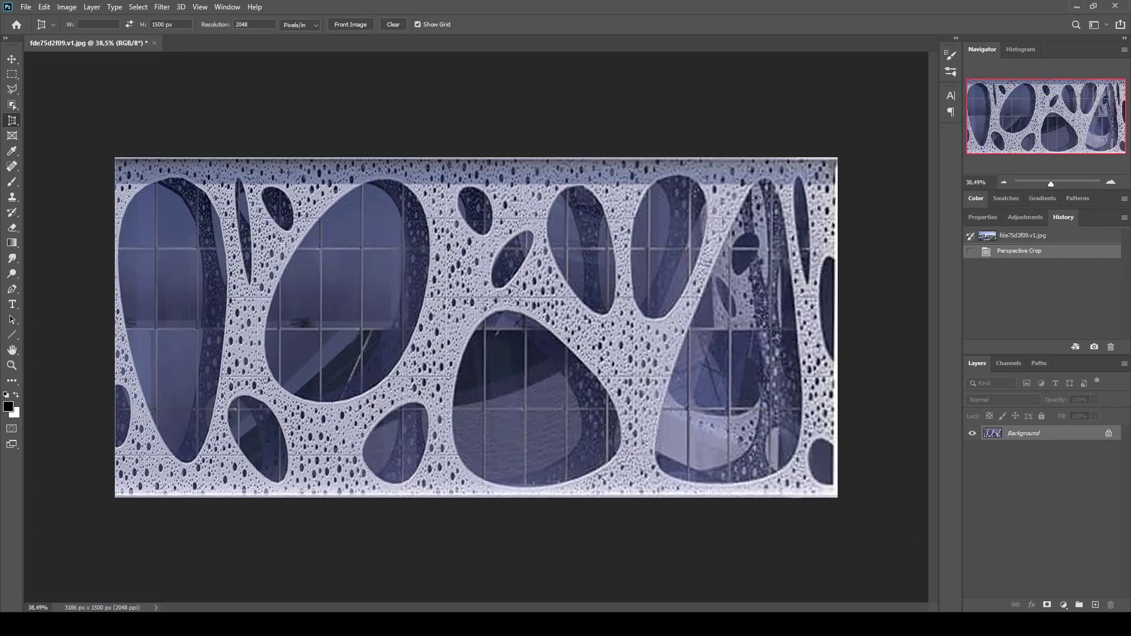
# Step: Undo the perspective crop and crop the same foreground facade panel again at 4500 px width and 1500 px height
pyautogui.hotkey('ctrl', 'z')
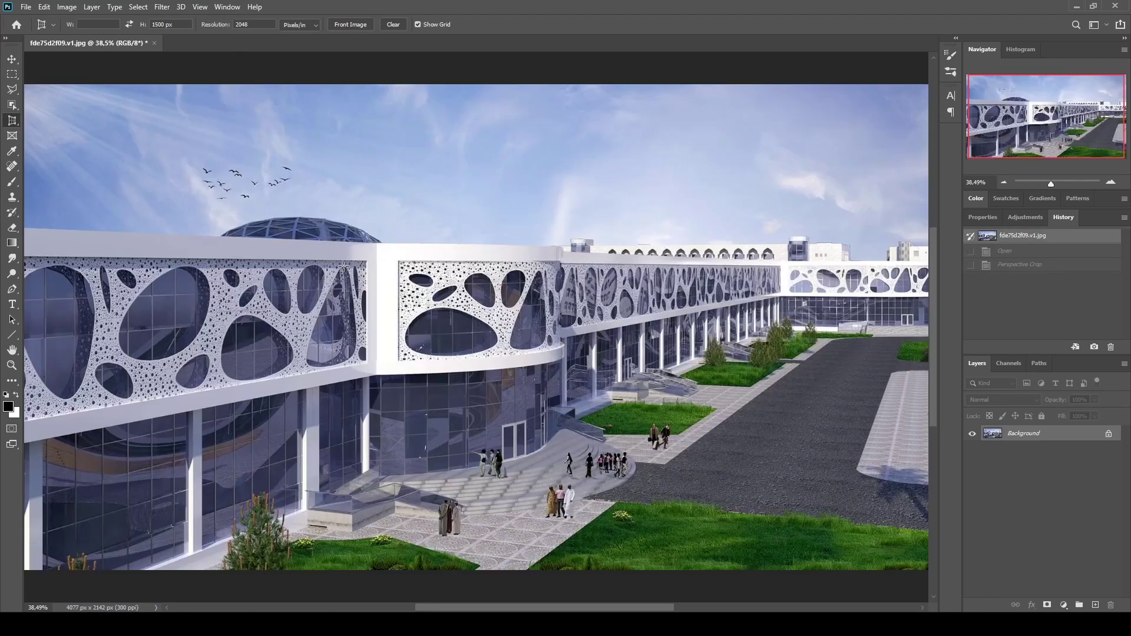
pyautogui.keyDown('alt'); pyautogui.scroll(2, 282, 277); pyautogui.keyUp('alt')
pyautogui.keyDown('alt'); pyautogui.scroll(3, 222, 299); pyautogui.keyUp('alt')
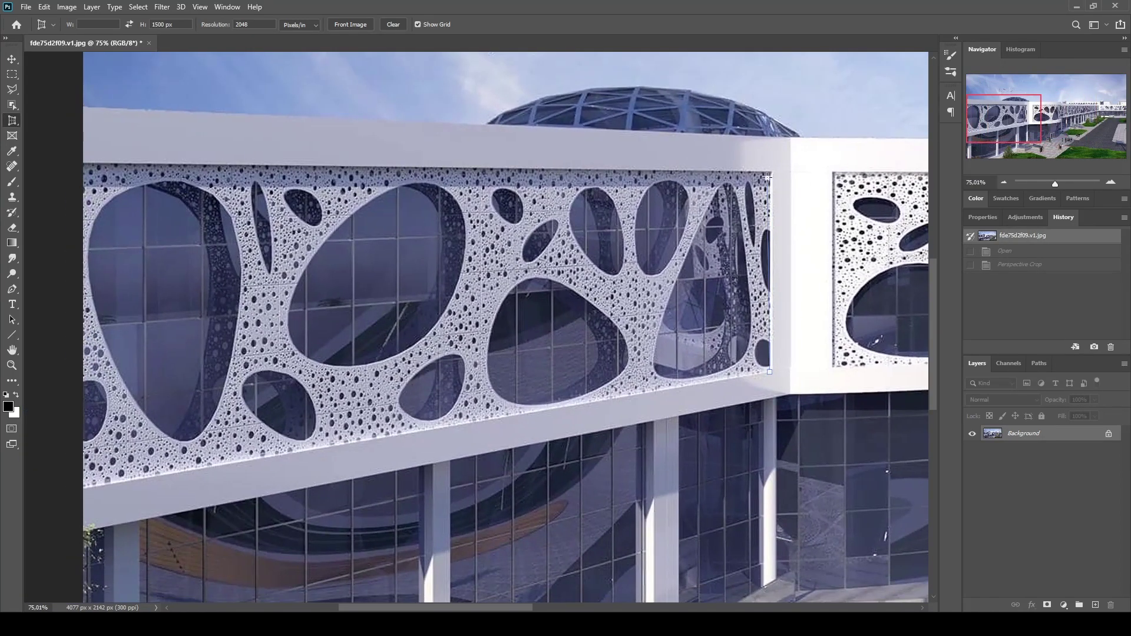
pyautogui.click(768, 173)
pyautogui.click(83, 166)
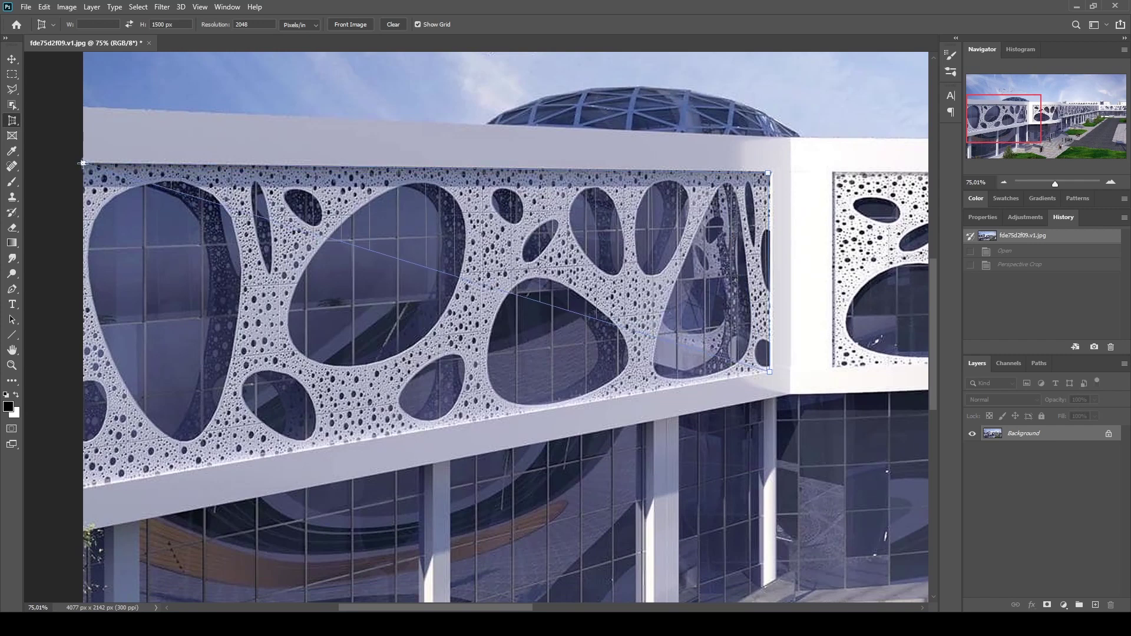
pyautogui.click(82, 488)
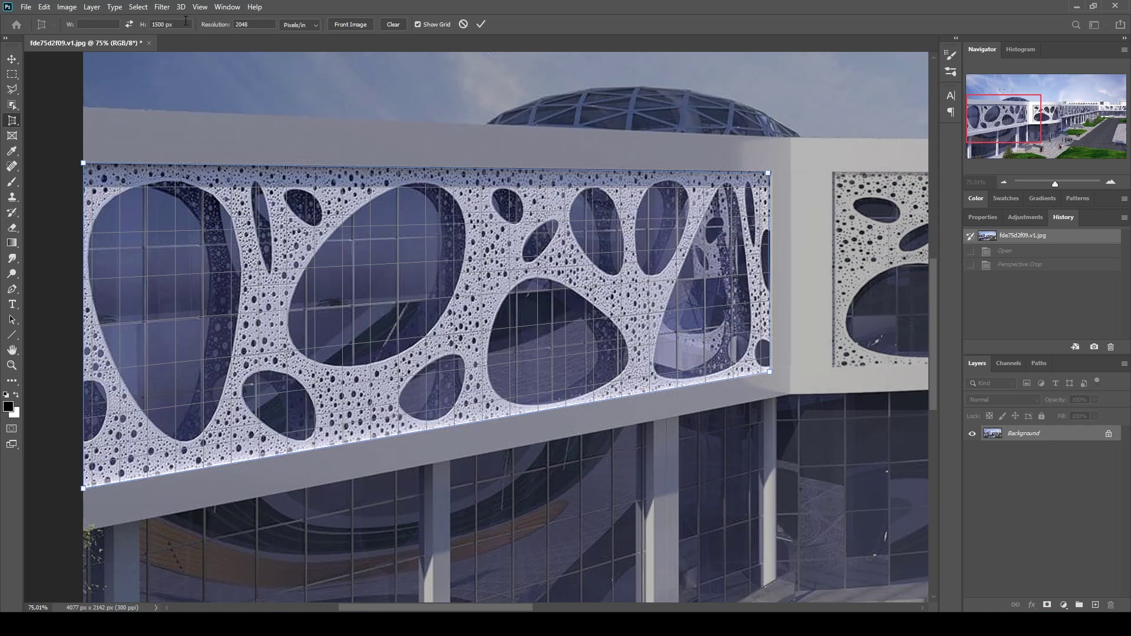
pyautogui.click(113, 25)
pyautogui.click(479, 24)
# Step: Examine the straightened panel's proportions, edges and hole shapes across its full width
pyautogui.keyDown('alt'); pyautogui.scroll(-7, 432, 142); pyautogui.keyUp('alt')
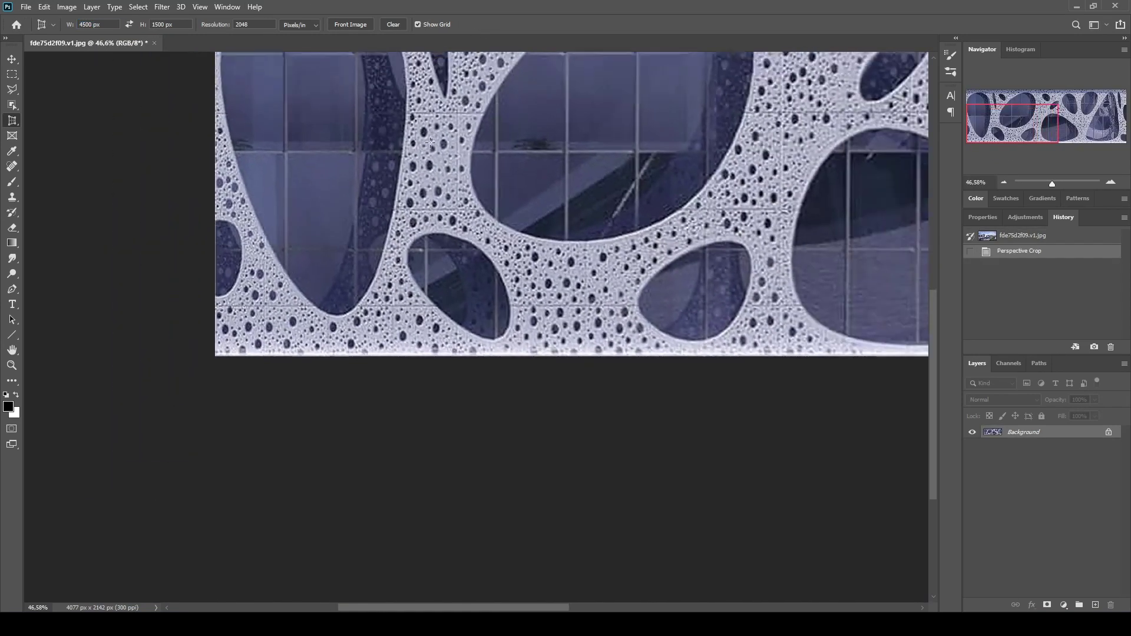
pyautogui.keyDown('alt'); pyautogui.scroll(8, 435, 143); pyautogui.keyUp('alt')
pyautogui.moveTo(434, 142); pyautogui.dragTo(126, 279)
pyautogui.moveTo(549, 271); pyautogui.dragTo(333, 252)
pyautogui.keyDown('alt'); pyautogui.scroll(-4, 416, 223); pyautogui.keyUp('alt')
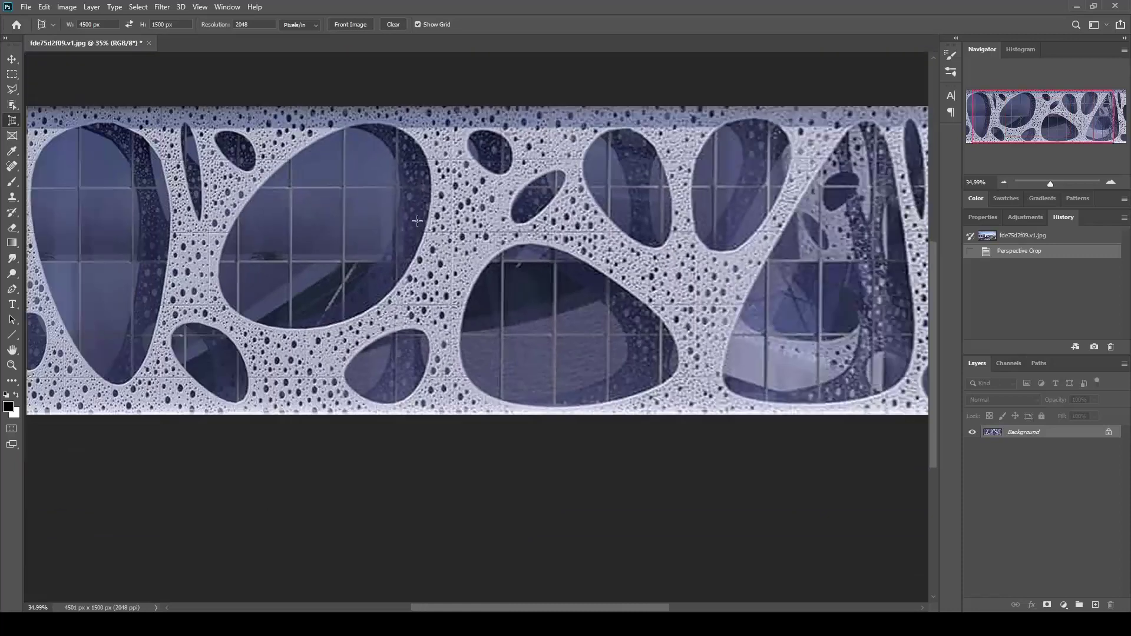
pyautogui.keyDown('alt'); pyautogui.scroll(3, 97, 28); pyautogui.keyUp('alt')
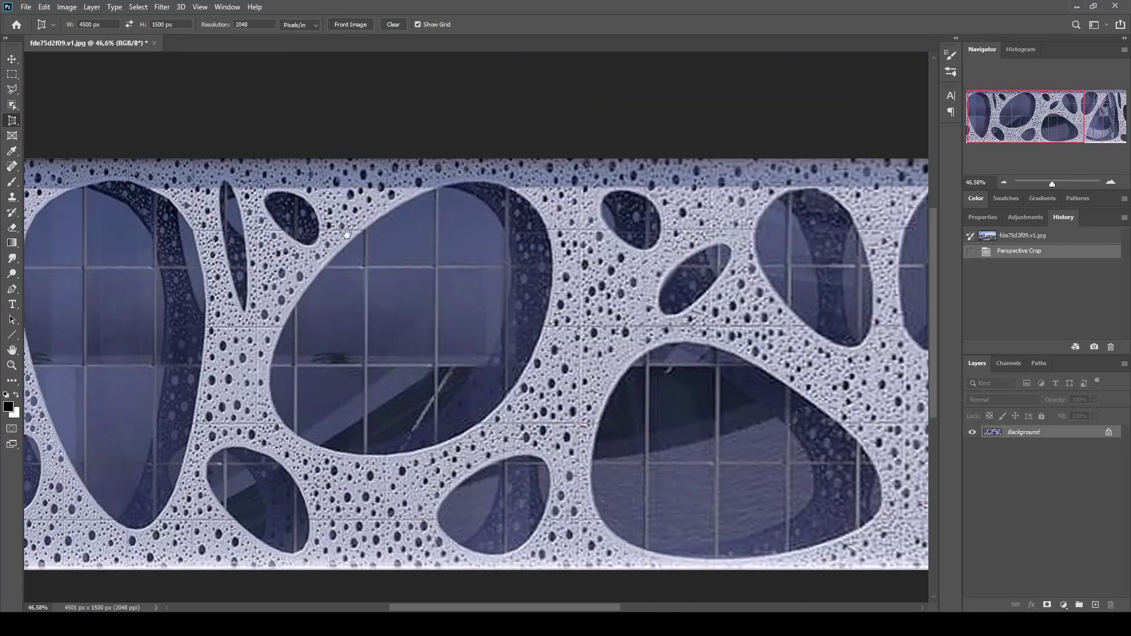
pyautogui.keyDown('alt'); pyautogui.scroll(-1, 421, 298); pyautogui.keyUp('alt')
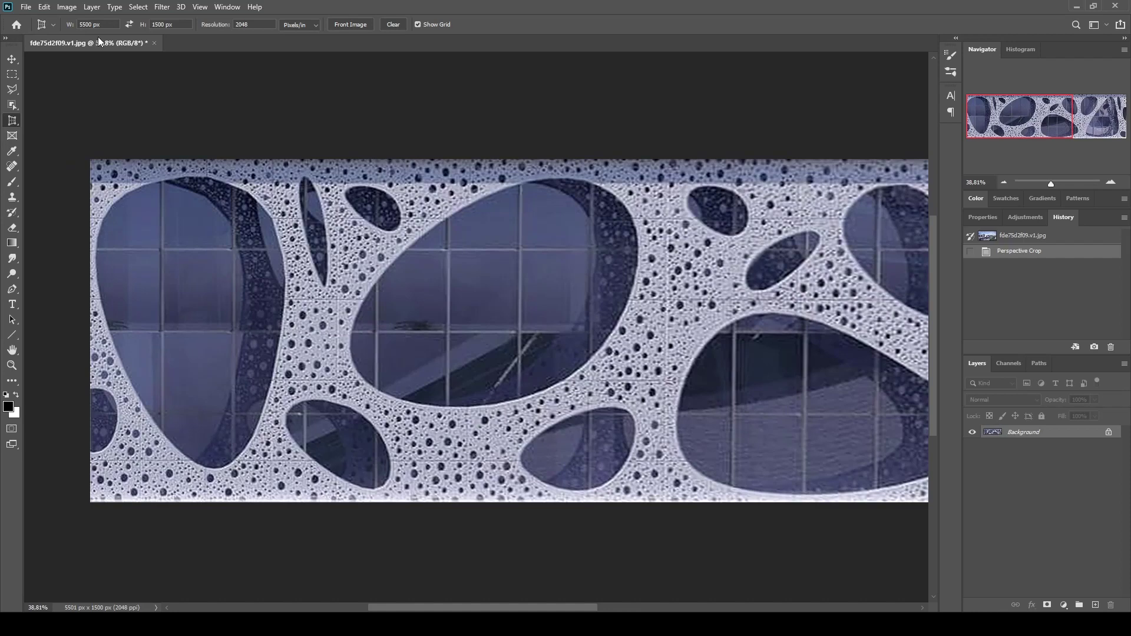
pyautogui.moveTo(659, 258); pyautogui.dragTo(527, 250)
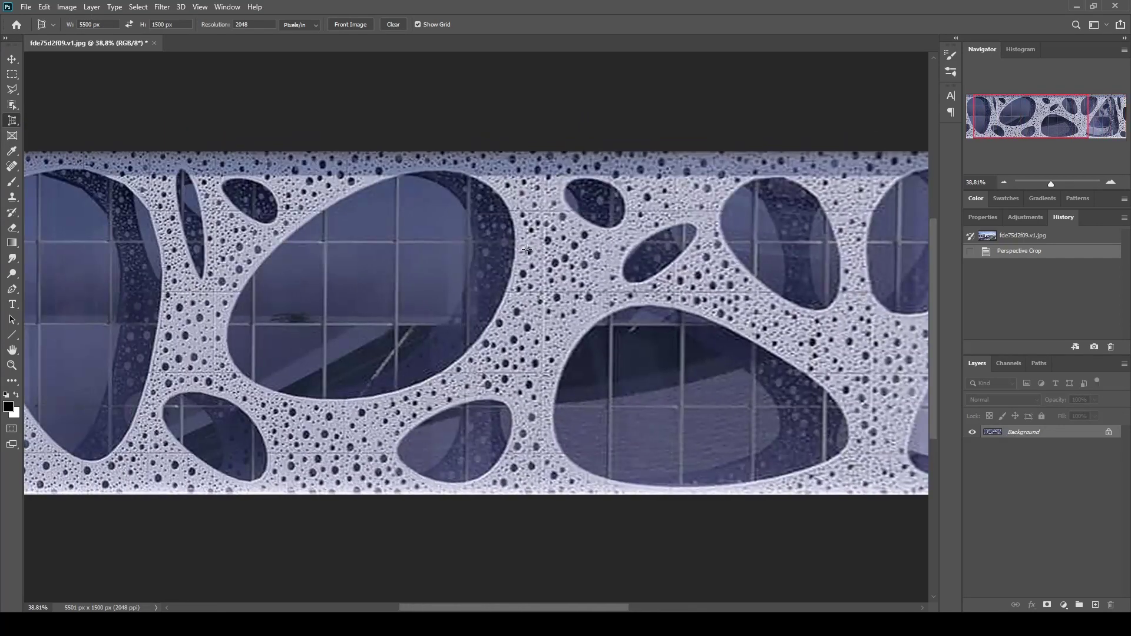
pyautogui.keyDown('alt'); pyautogui.scroll(-2, 527, 249); pyautogui.keyUp('alt')
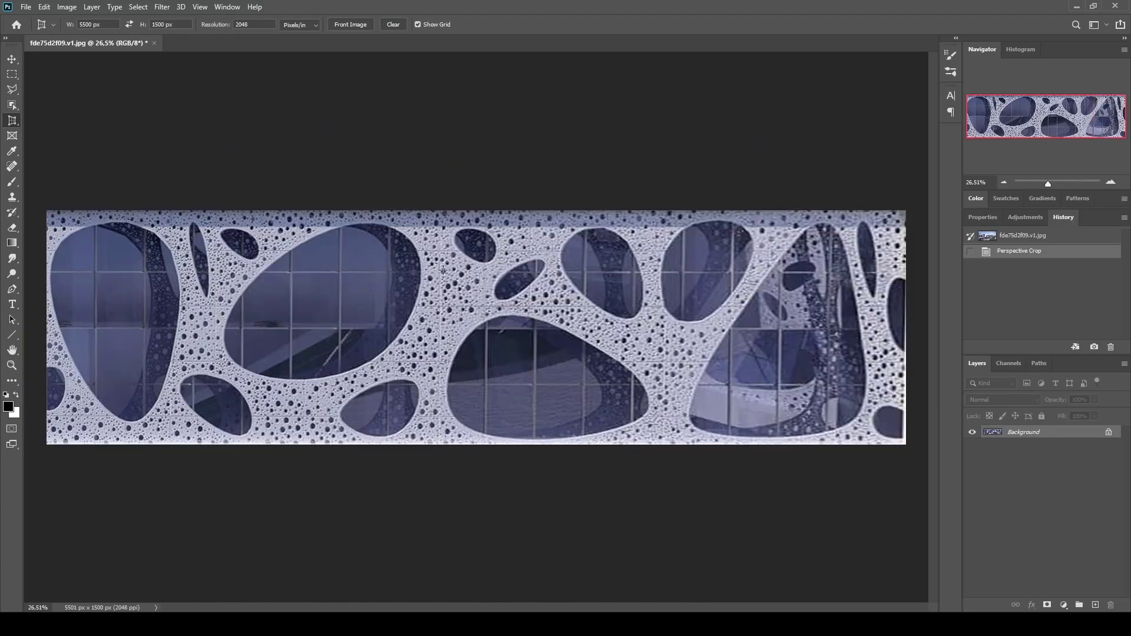
pyautogui.keyDown('alt'); pyautogui.scroll(-1, 428, 263); pyautogui.keyUp('alt')
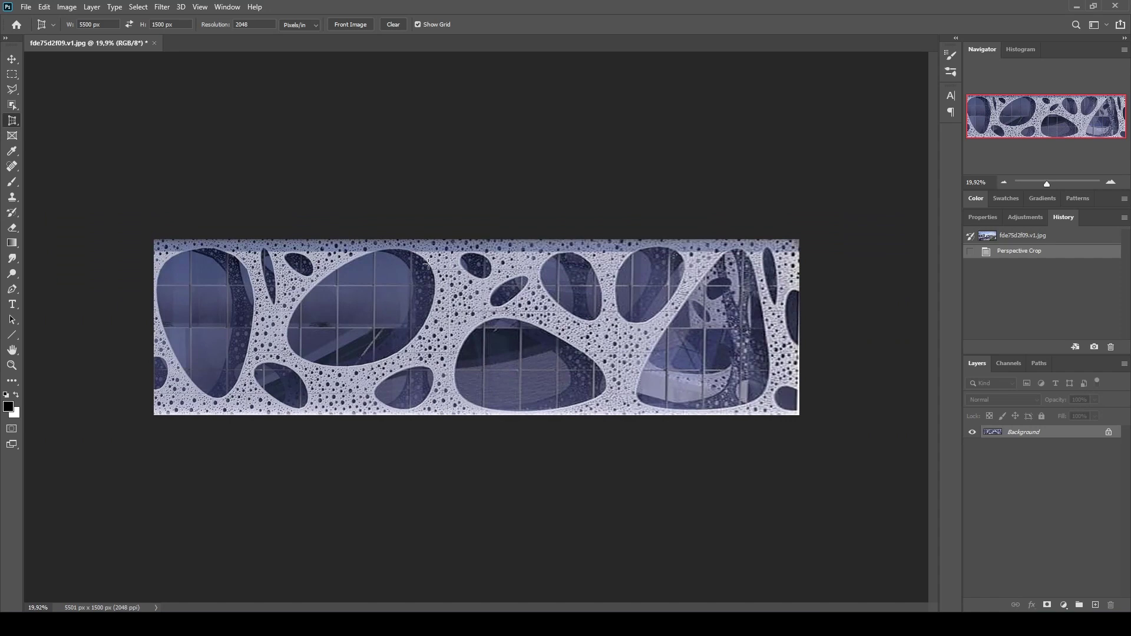
pyautogui.keyDown('alt'); pyautogui.scroll(2, 436, 261); pyautogui.keyUp('alt')
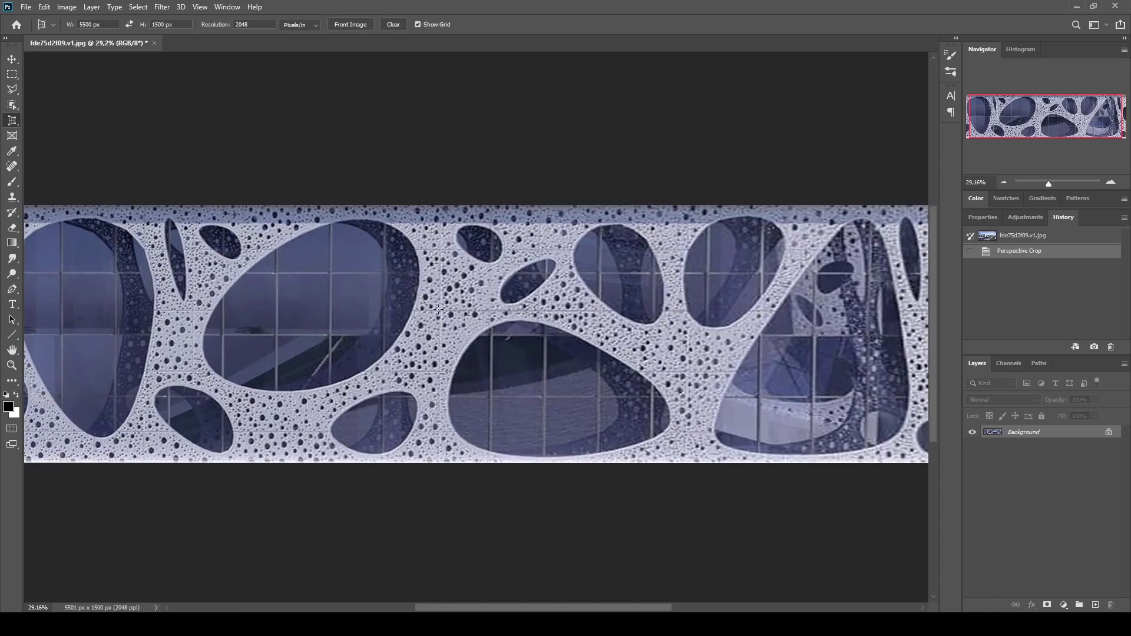
# Step: Apply the Filter Gallery's Cutout effect to the panel with 2 levels, edge simplicity 5 and edge fidelity 3
pyautogui.click(162, 7)
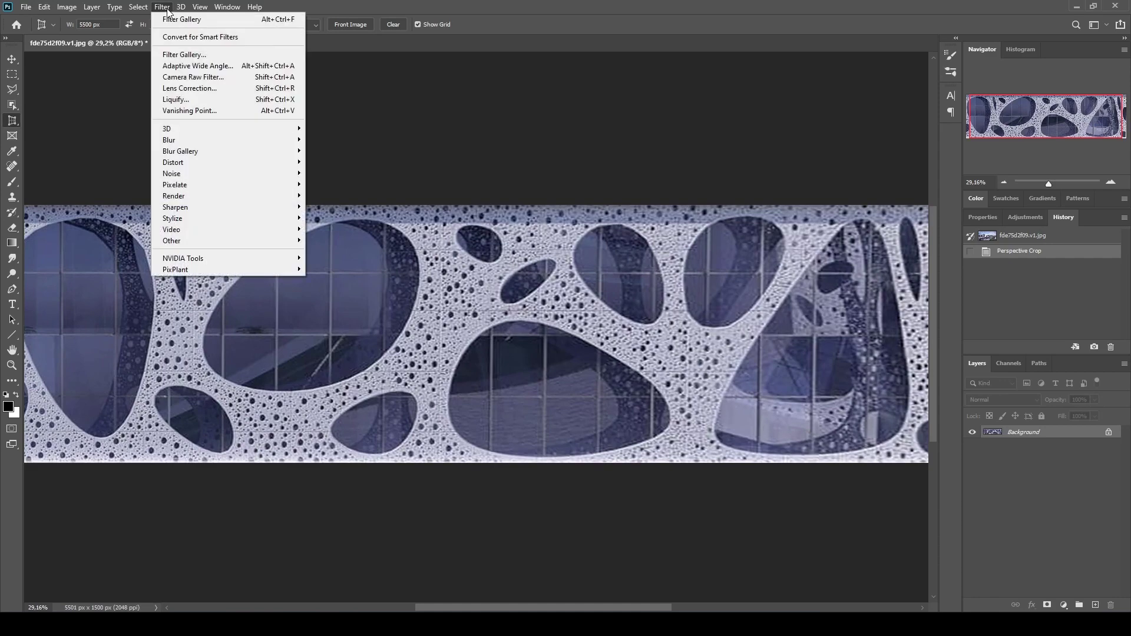
pyautogui.click(183, 54)
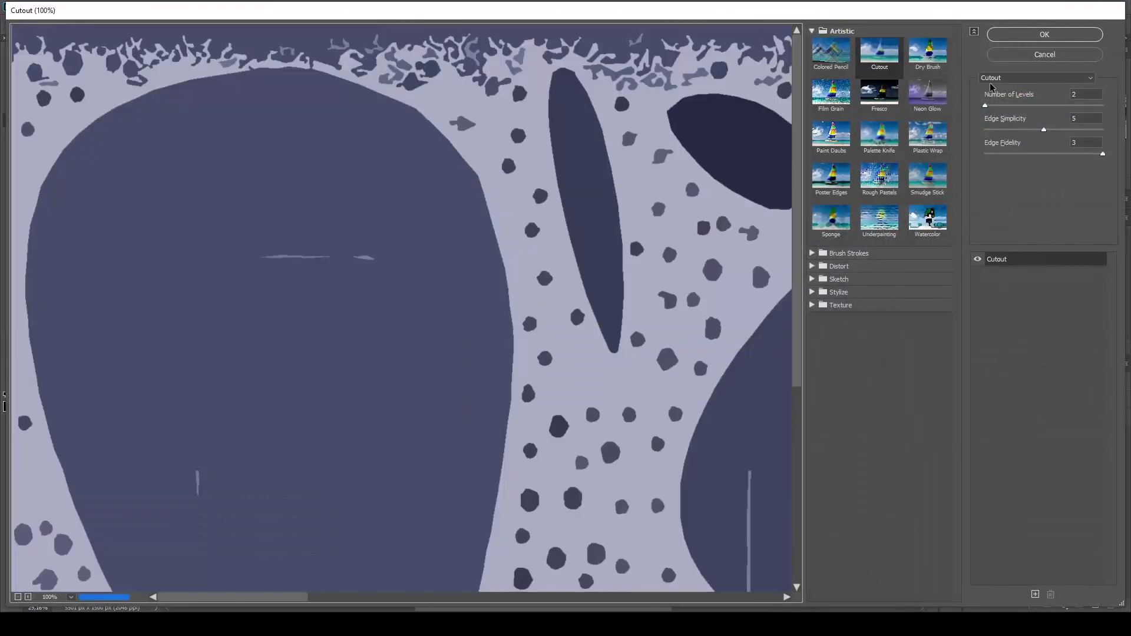
pyautogui.click(986, 78)
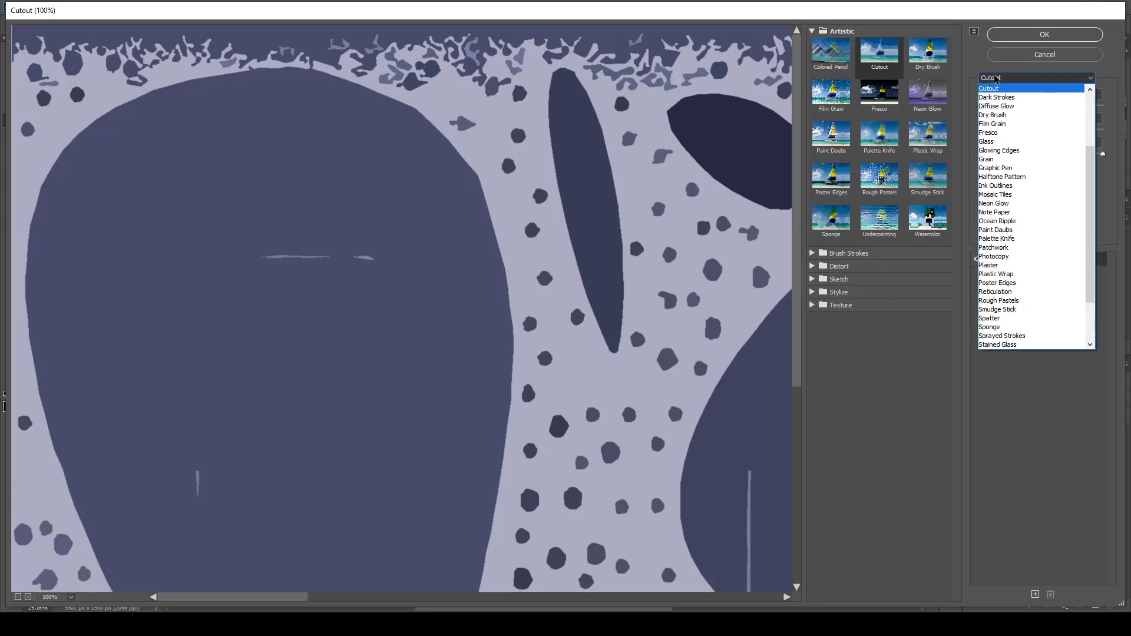
pyautogui.click(996, 79)
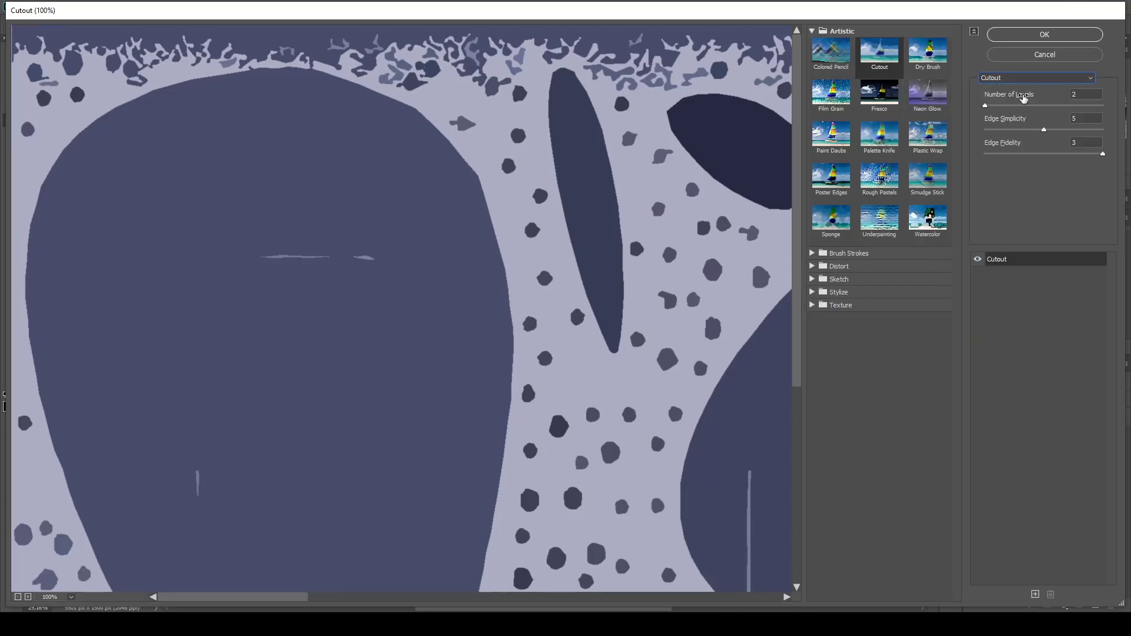
pyautogui.click(1088, 94)
pyautogui.moveTo(1083, 118); pyautogui.dragTo(1043, 123)
pyautogui.click(1084, 144)
pyautogui.keyDown('alt'); pyautogui.click(619, 206); pyautogui.keyUp('alt')
pyautogui.keyDown('alt'); pyautogui.scroll(-6, 619, 206); pyautogui.keyUp('alt')
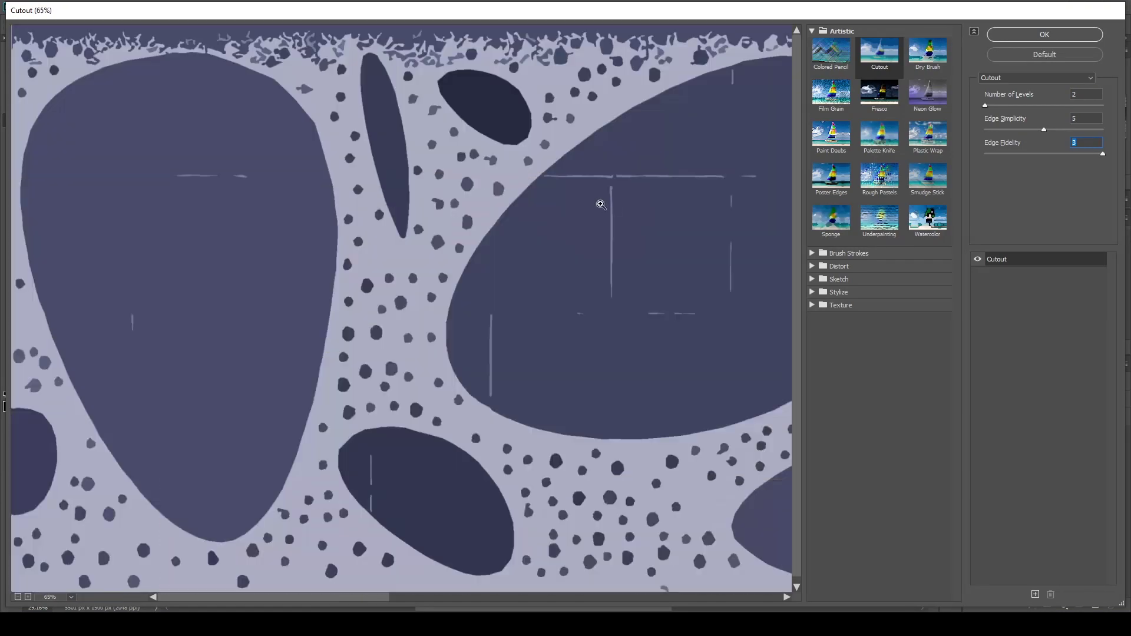
pyautogui.keyDown('alt'); pyautogui.click(589, 202); pyautogui.keyUp('alt')
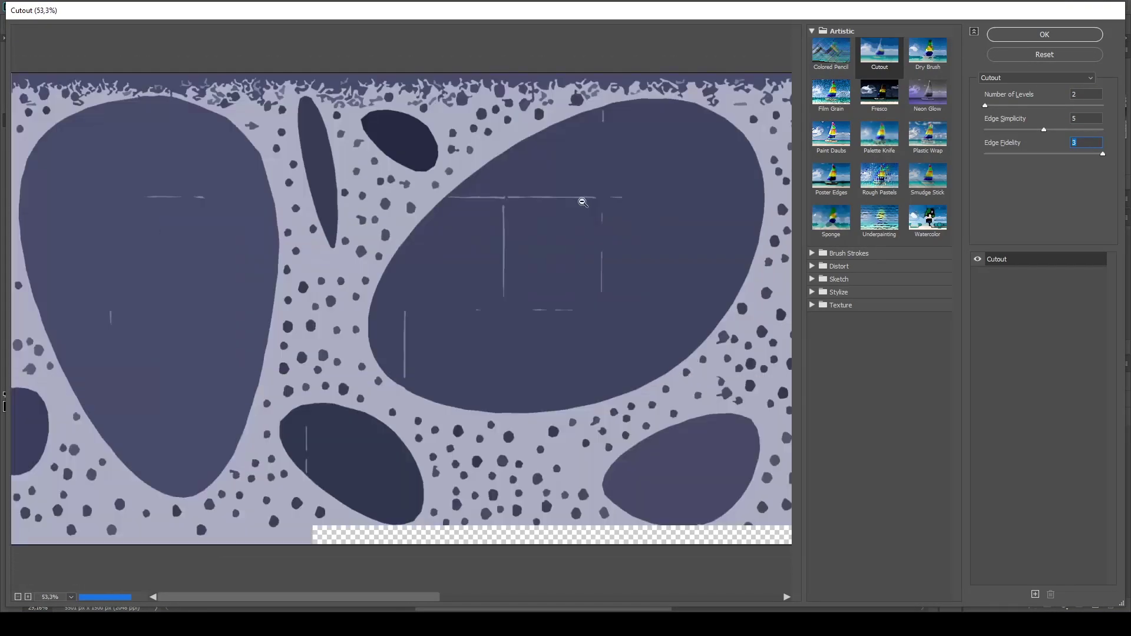
pyautogui.click(1028, 35)
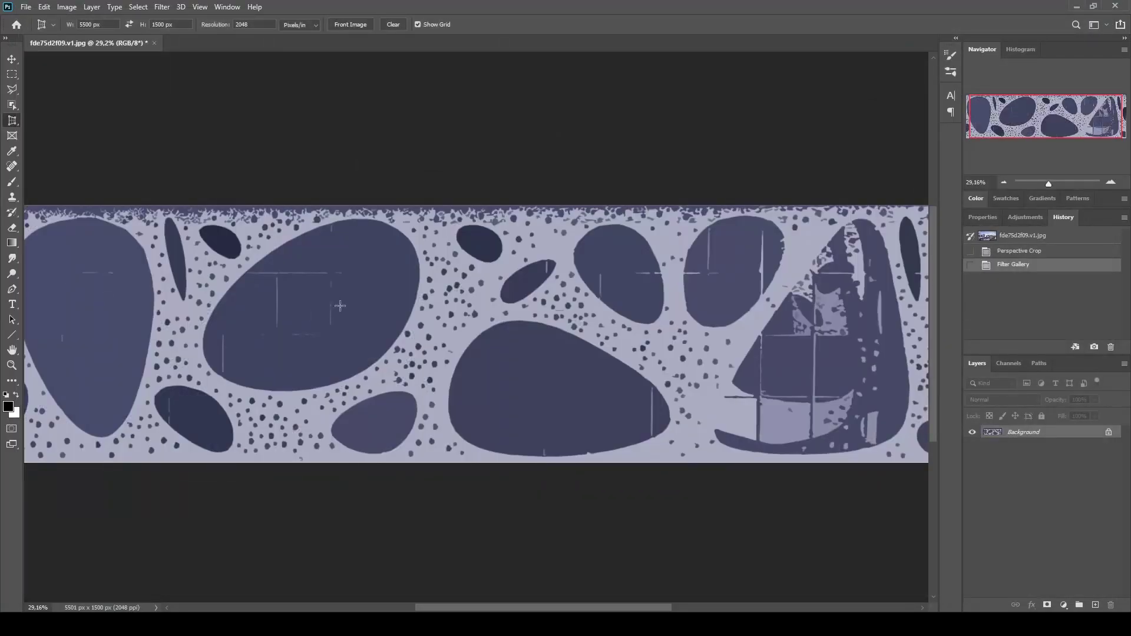
pyautogui.click(66, 6)
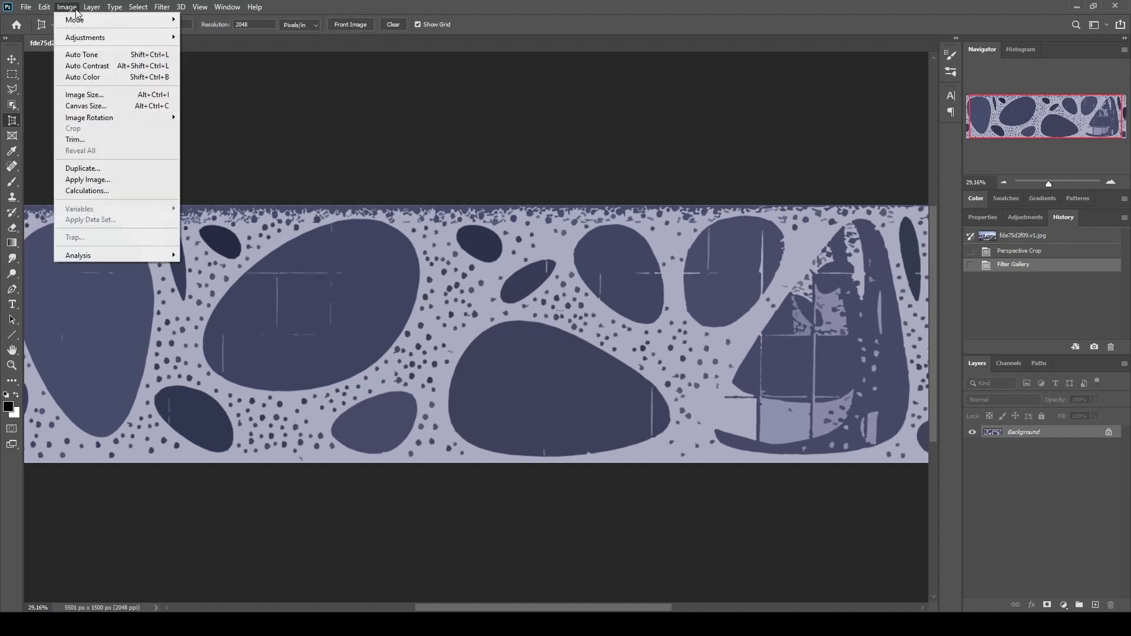
pyautogui.moveTo(82, 38)
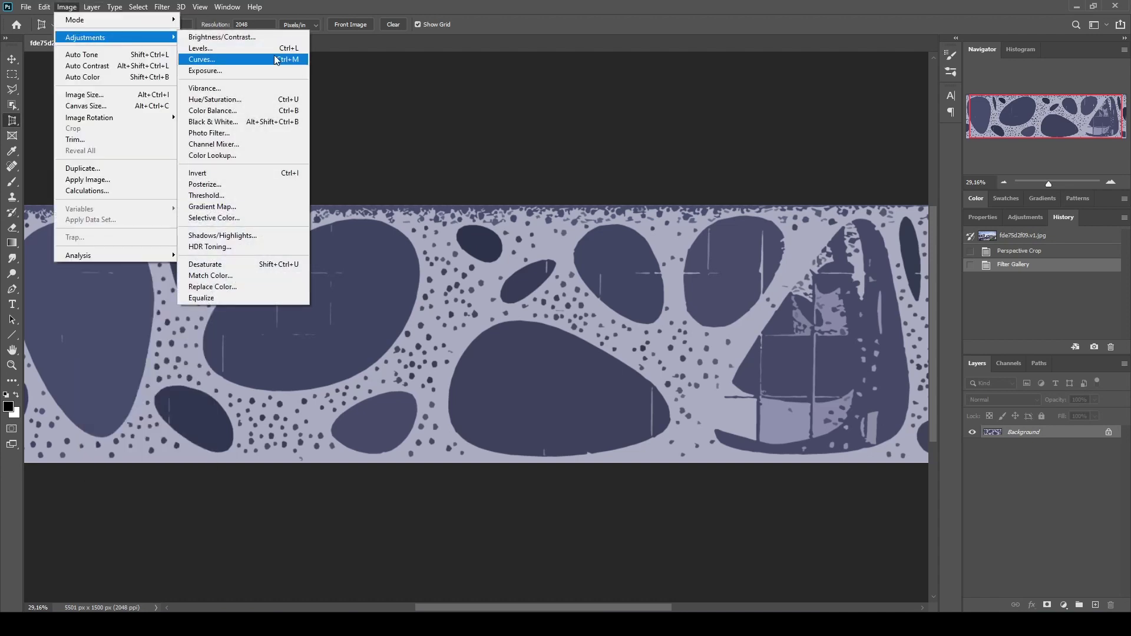
pyautogui.click(209, 48)
pyautogui.moveTo(507, 121); pyautogui.dragTo(612, 135)
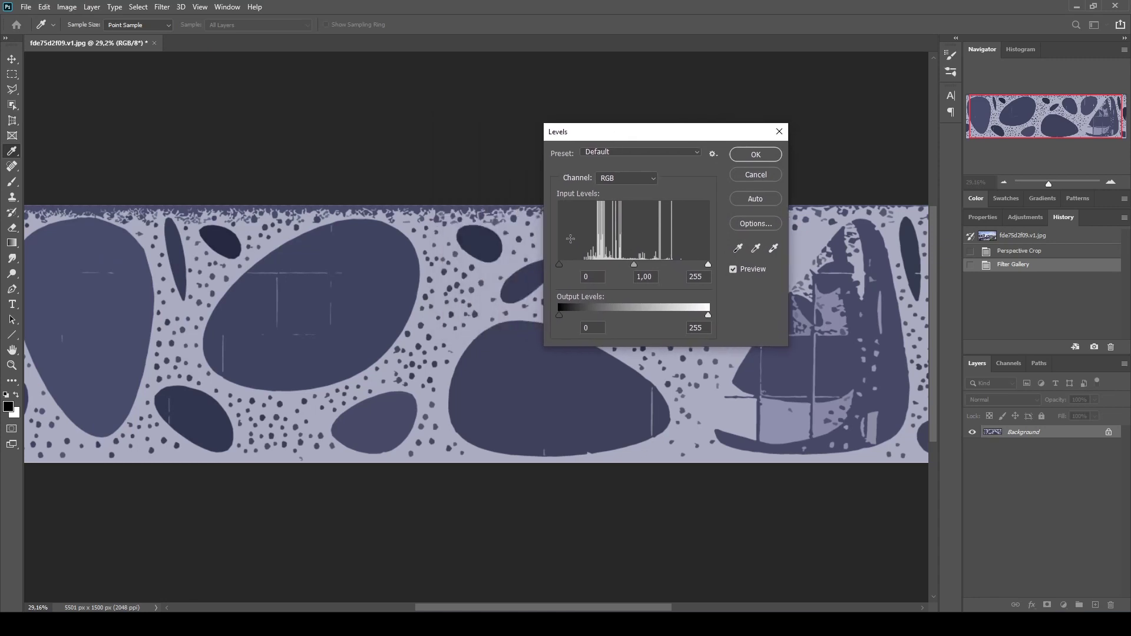
pyautogui.moveTo(560, 266); pyautogui.dragTo(593, 264)
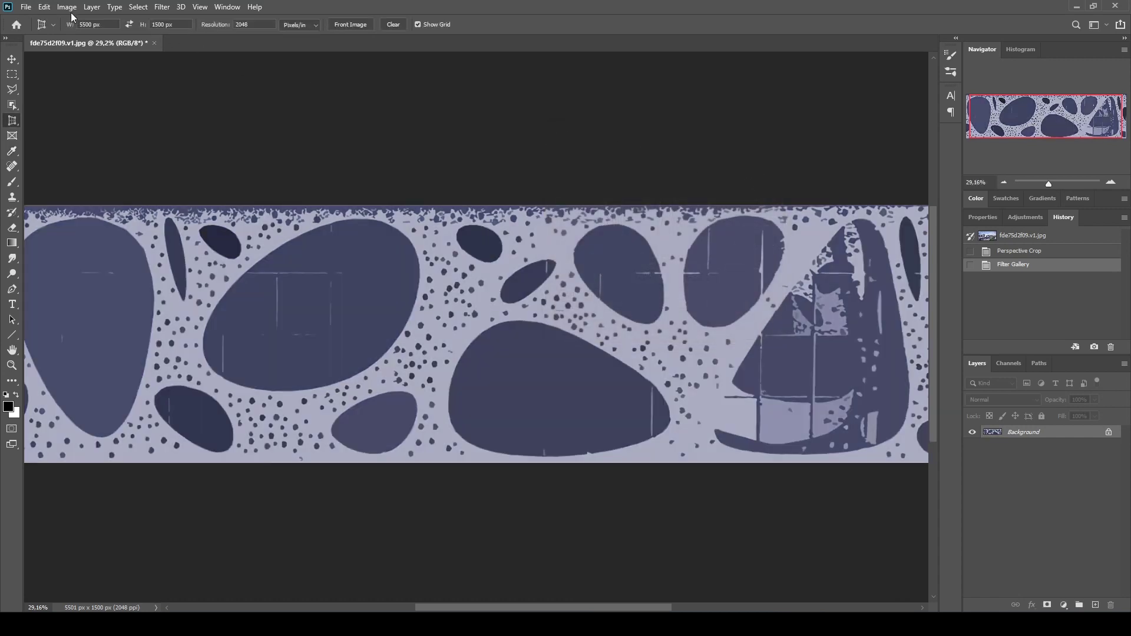
# Step: Desaturate the simplified panel image to greyscale
pyautogui.click(66, 7)
pyautogui.moveTo(86, 39)
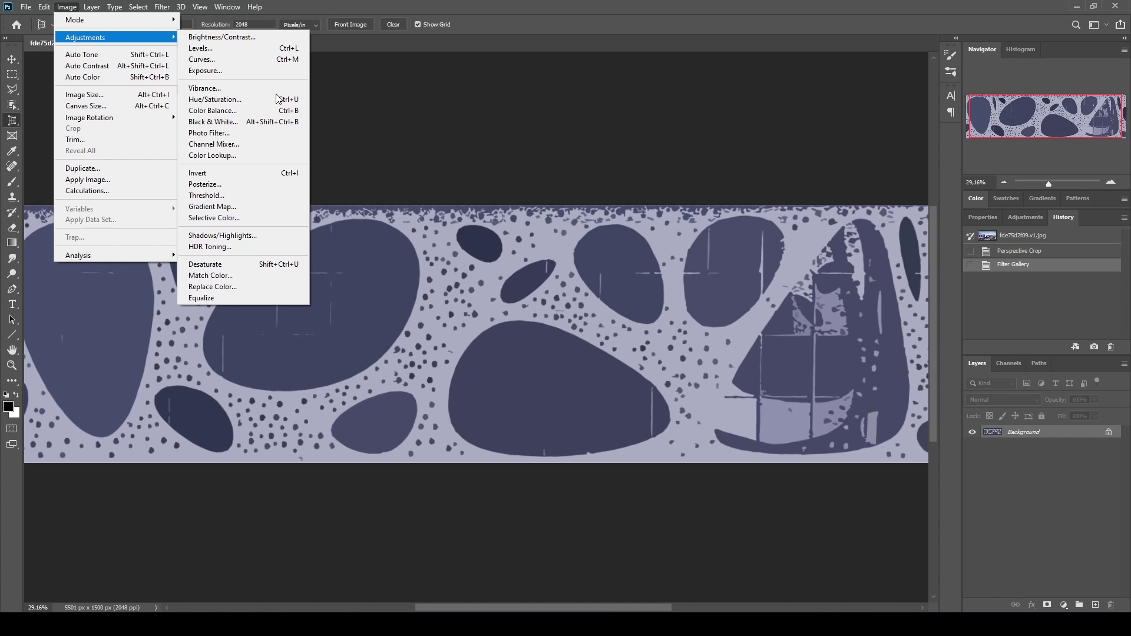
pyautogui.click(212, 266)
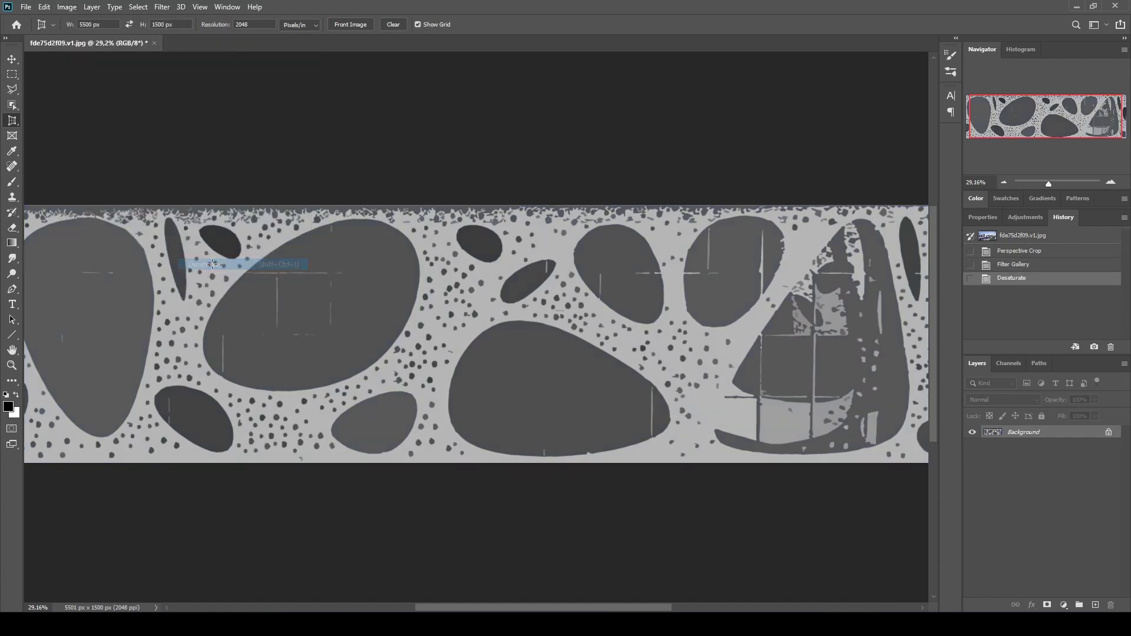
pyautogui.keyDown('alt'); pyautogui.scroll(-2, 443, 257); pyautogui.keyUp('alt')
pyautogui.keyDown('alt'); pyautogui.scroll(1, 444, 257); pyautogui.keyUp('alt')
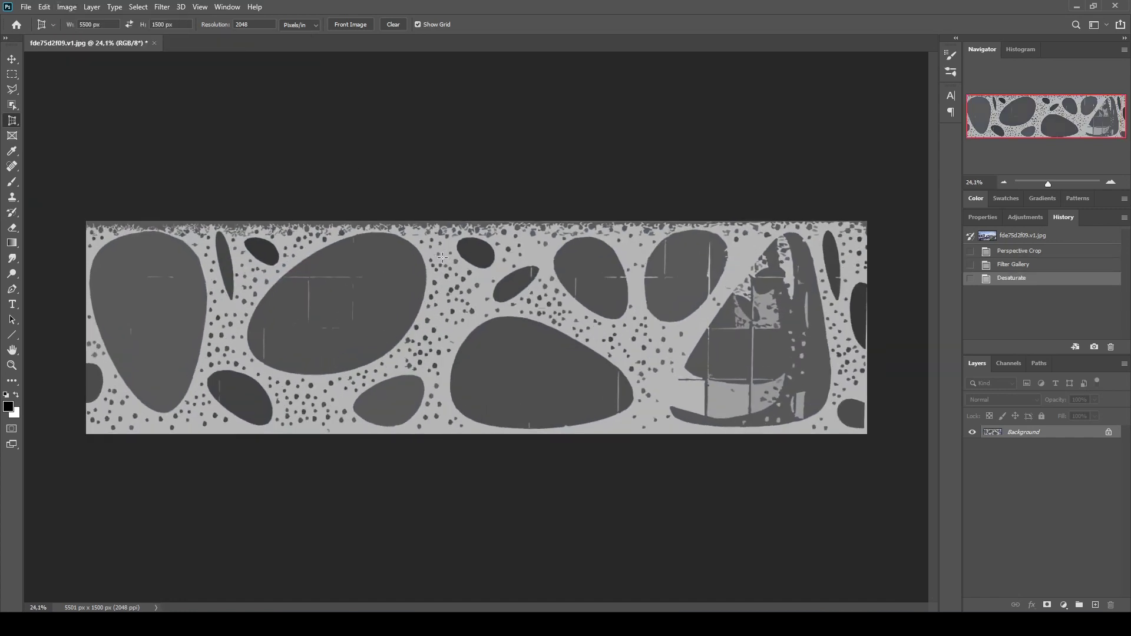
# Step: Adjust the image's Levels to an input black point of 149 and a white point of 176
pyautogui.click(67, 7)
pyautogui.moveTo(89, 37)
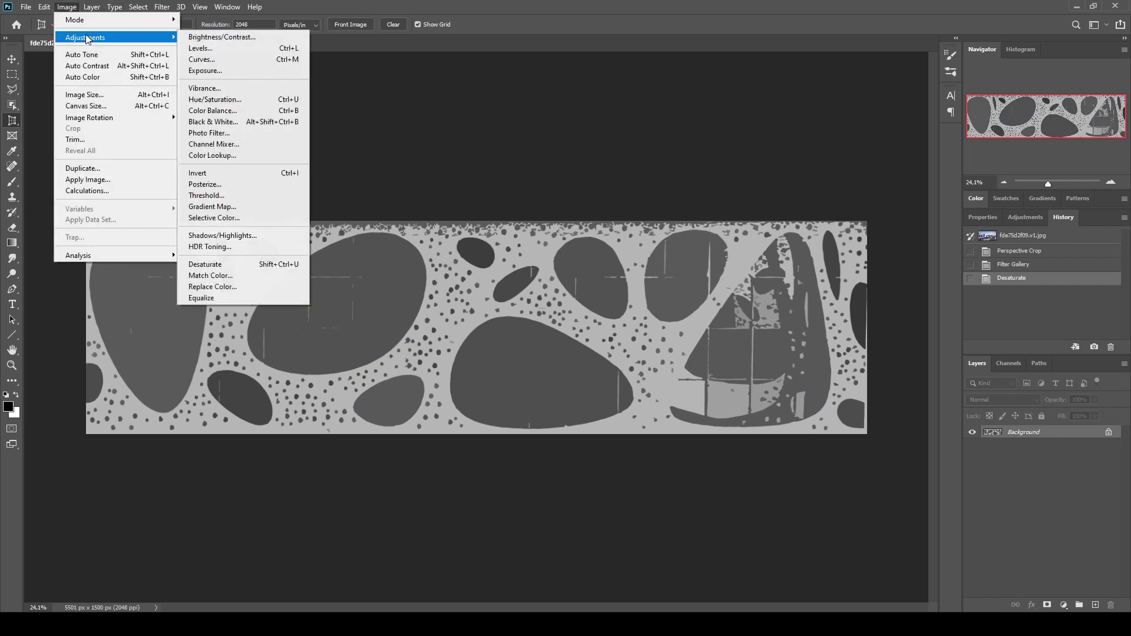
pyautogui.click(200, 46)
pyautogui.moveTo(557, 263); pyautogui.dragTo(646, 277)
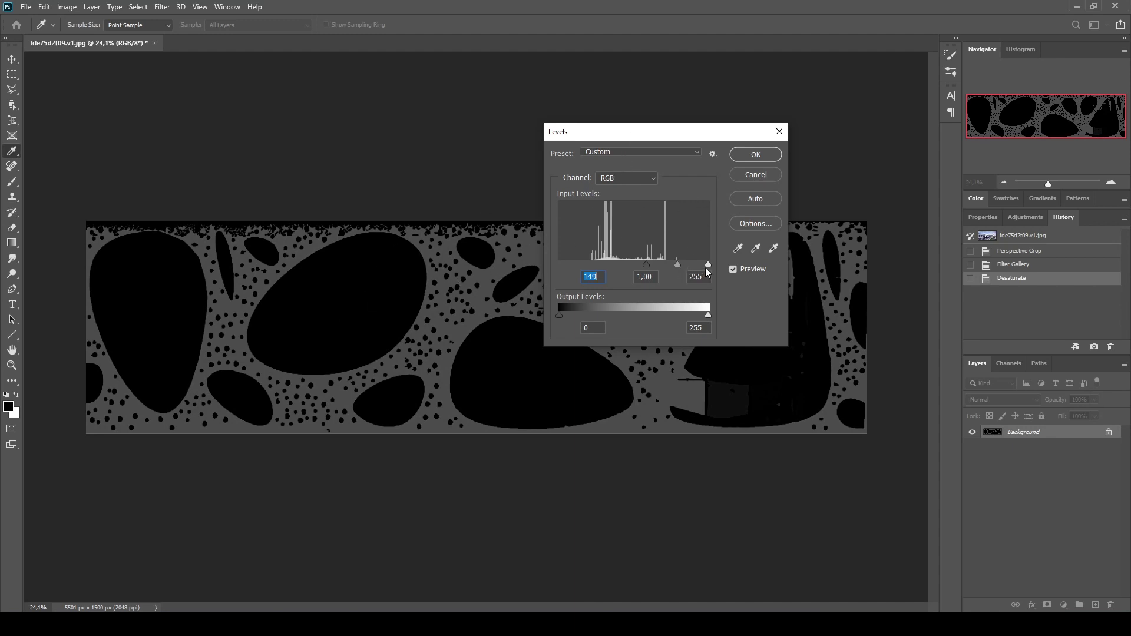
pyautogui.moveTo(709, 263); pyautogui.dragTo(662, 267)
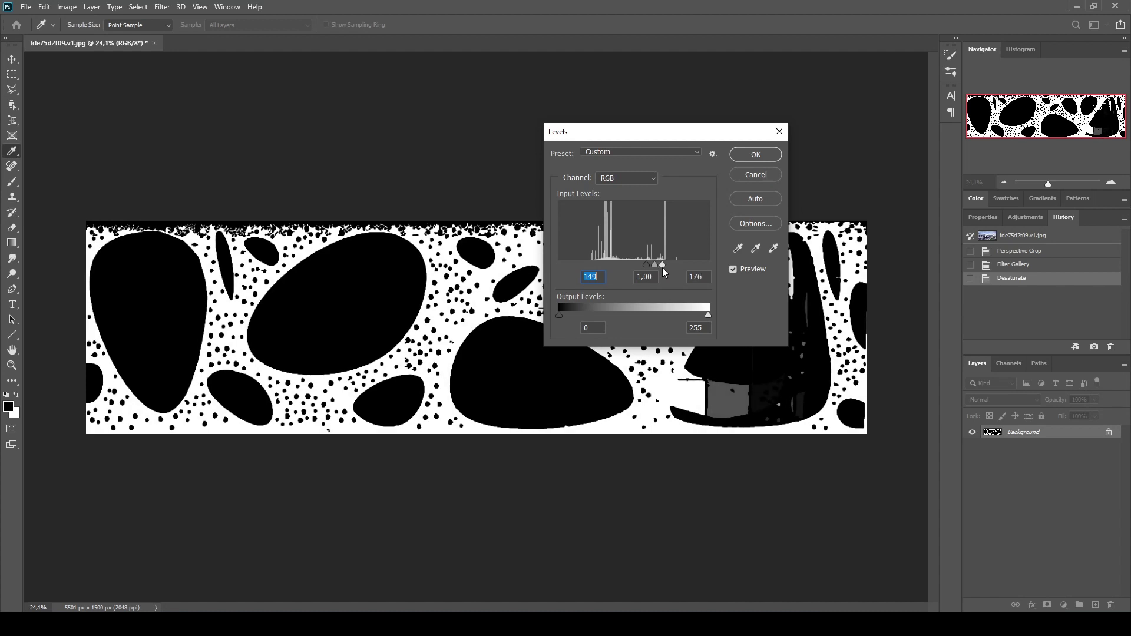
pyautogui.moveTo(662, 267); pyautogui.dragTo(662, 268)
pyautogui.moveTo(637, 139); pyautogui.dragTo(778, 253)
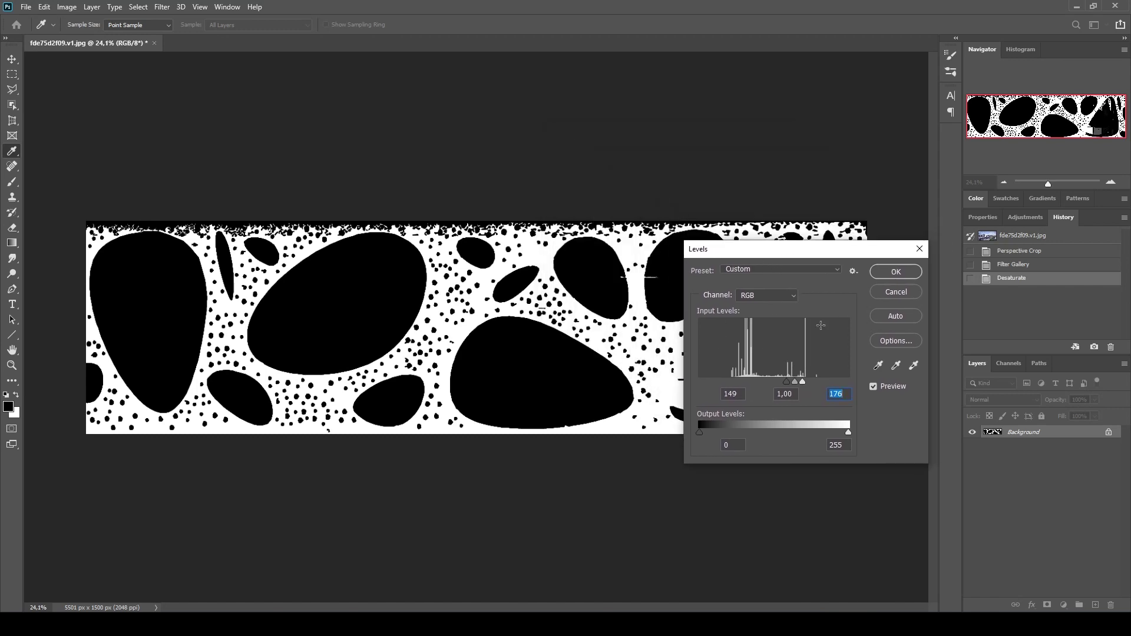
pyautogui.click(889, 272)
pyautogui.press('c')
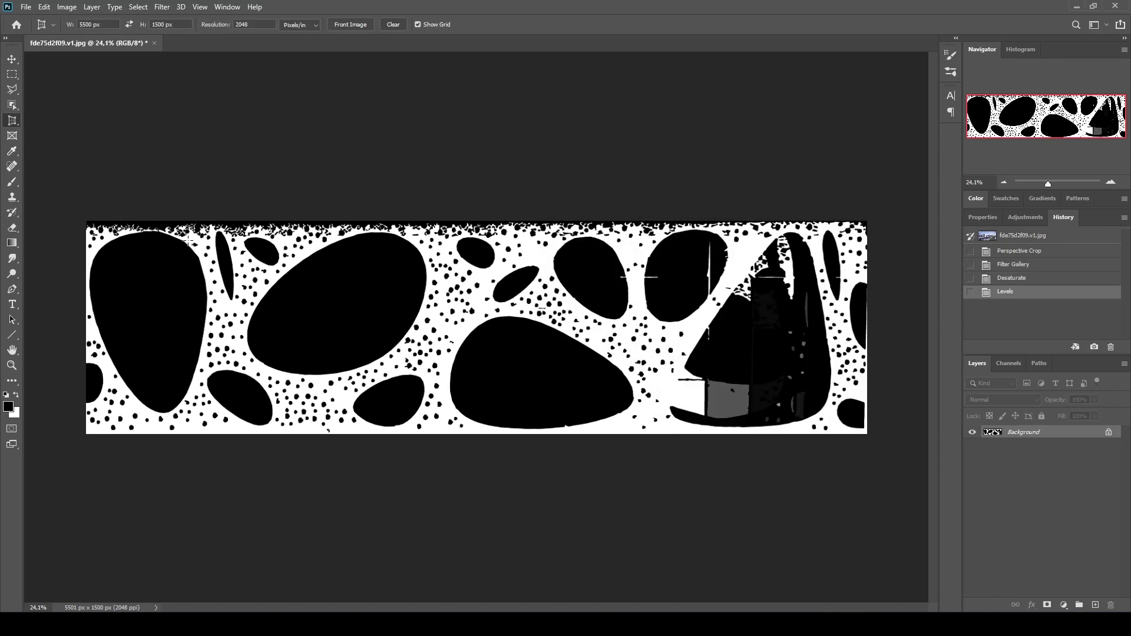
# Step: Switch to the Brush tool and set the foreground color to white (ffffff)
pyautogui.keyDown('alt'); pyautogui.scroll(2, 187, 238); pyautogui.keyUp('alt')
pyautogui.moveTo(181, 213); pyautogui.dragTo(345, 213)
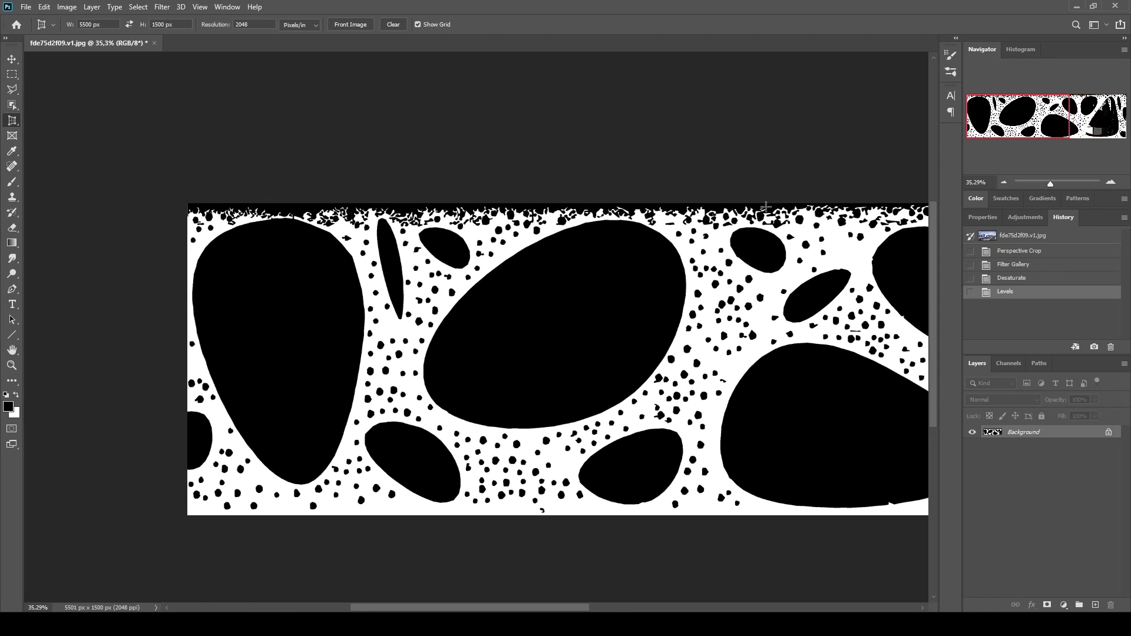
pyautogui.click(15, 184)
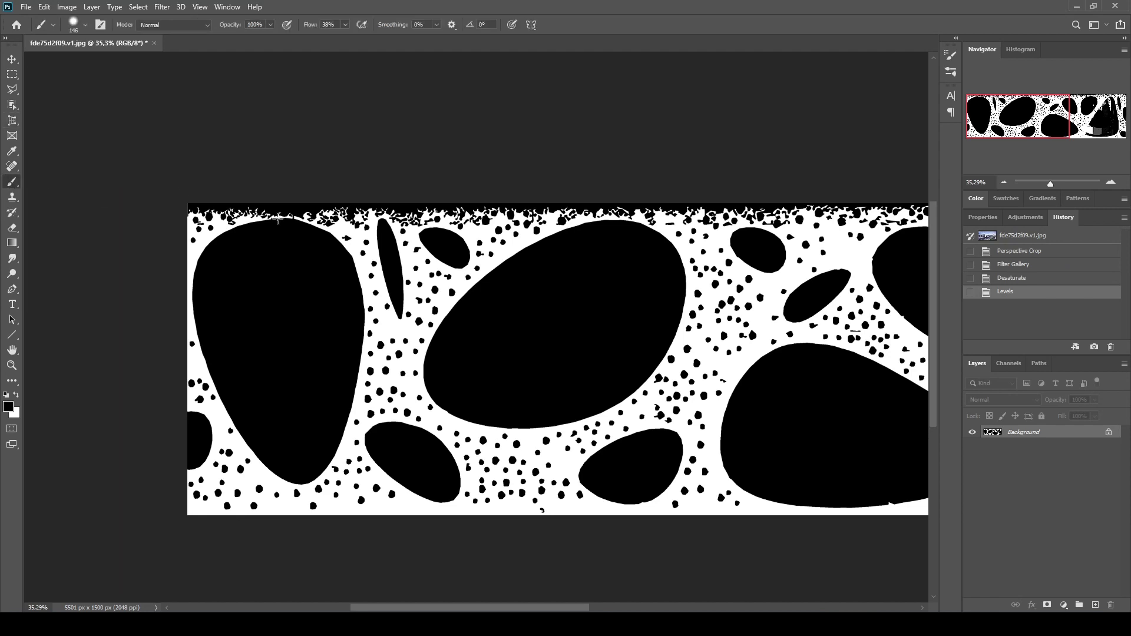
pyautogui.keyDown('alt'); pyautogui.scroll(2, 232, 219); pyautogui.keyUp('alt')
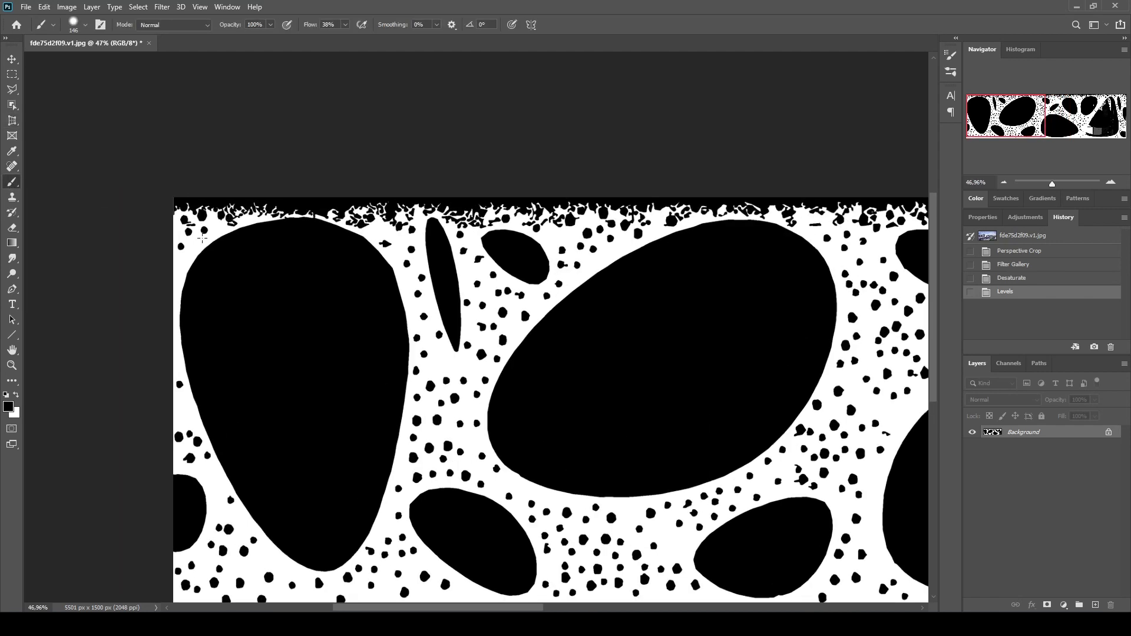
pyautogui.click(8, 407)
pyautogui.moveTo(688, 348); pyautogui.dragTo(613, 300)
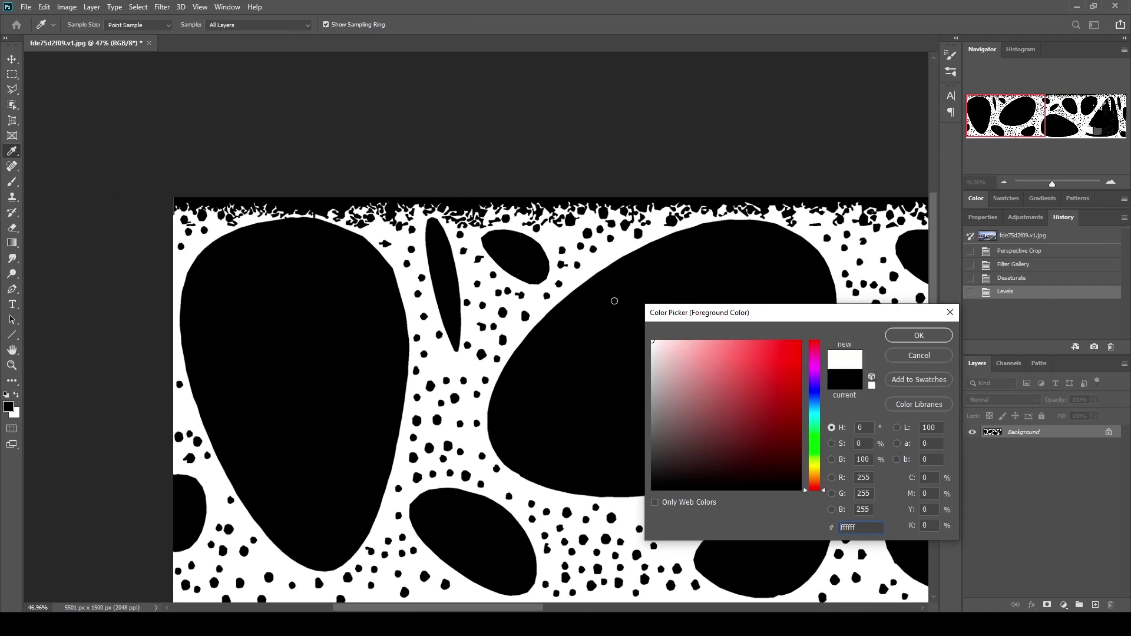
pyautogui.click(909, 339)
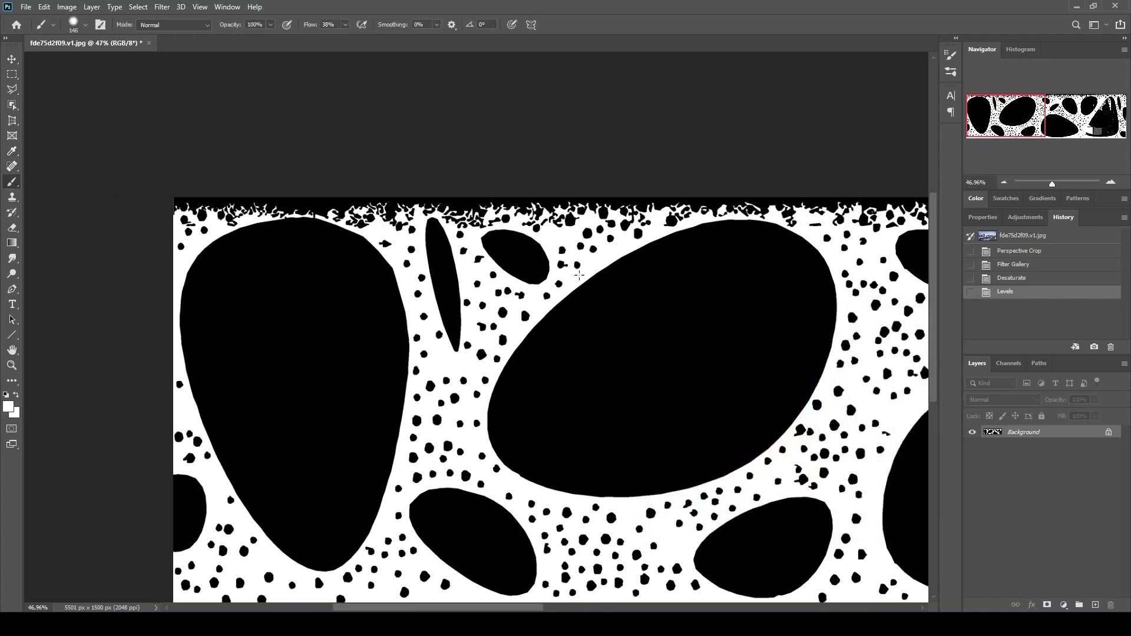
# Step: Paint white over the black strip along the panel's upper edge, using a hard 66 px brush for most of its length
pyautogui.keyDown('alt'); pyautogui.scroll(-2, 547, 277); pyautogui.keyUp('alt')
pyautogui.keyDown('alt'); pyautogui.scroll(2, 405, 258); pyautogui.keyUp('alt')
pyautogui.keyDown('alt'); pyautogui.scroll(2, 348, 224); pyautogui.keyUp('alt')
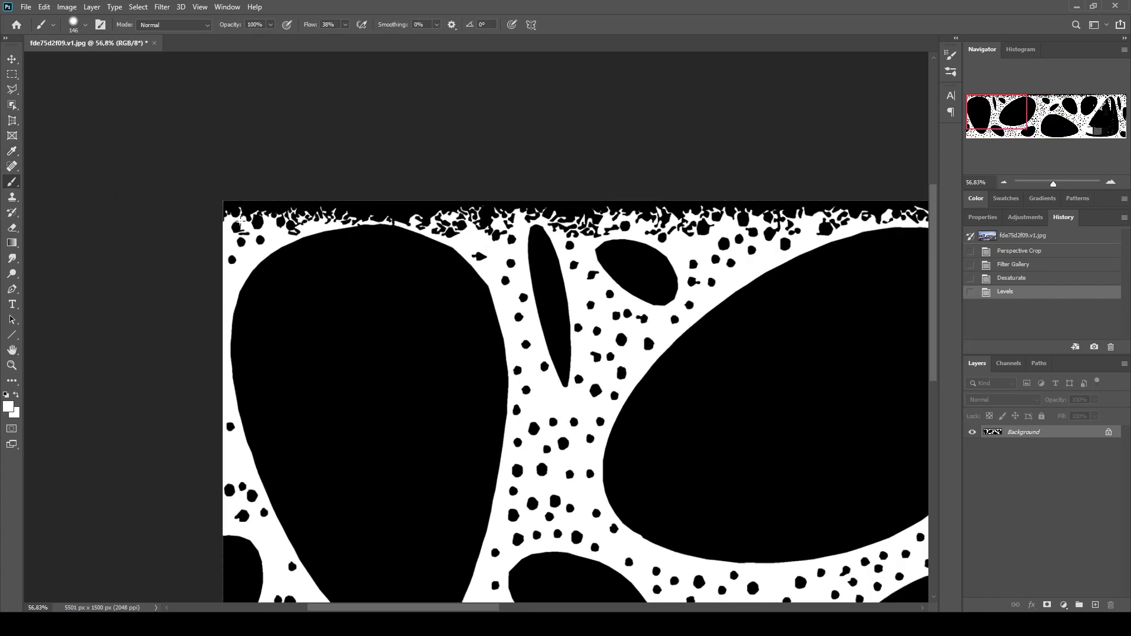
pyautogui.keyDown('alt'); pyautogui.scroll(1, 351, 219); pyautogui.keyUp('alt')
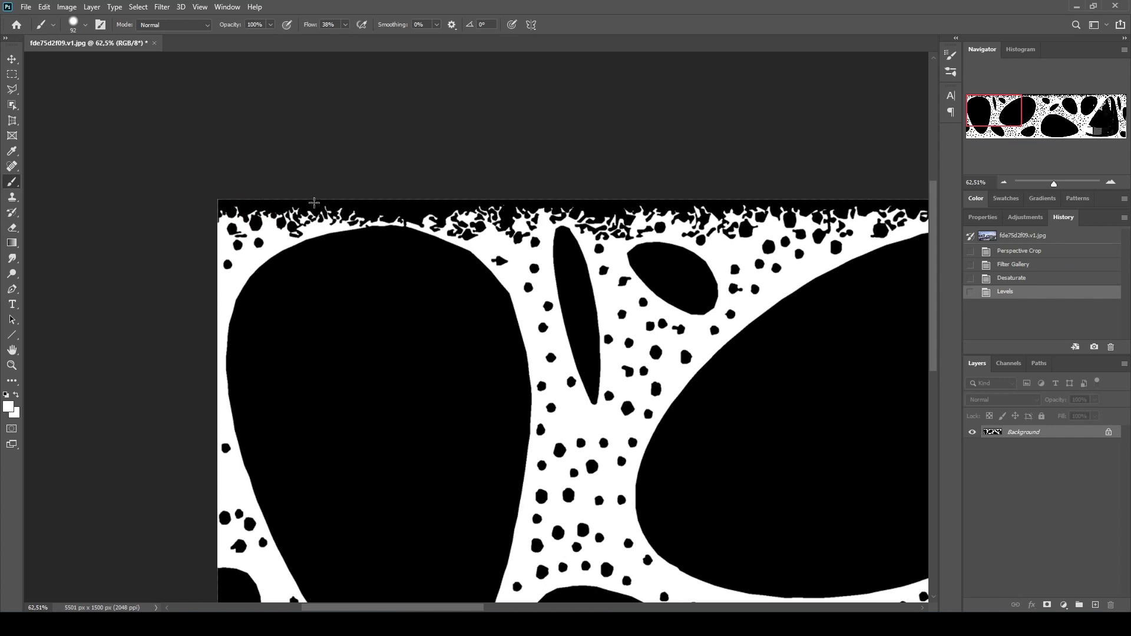
pyautogui.moveTo(259, 205)
pyautogui.mouseDown()
pyautogui.moveTo(228, 205)
pyautogui.moveTo(322, 185)
pyautogui.mouseUp()
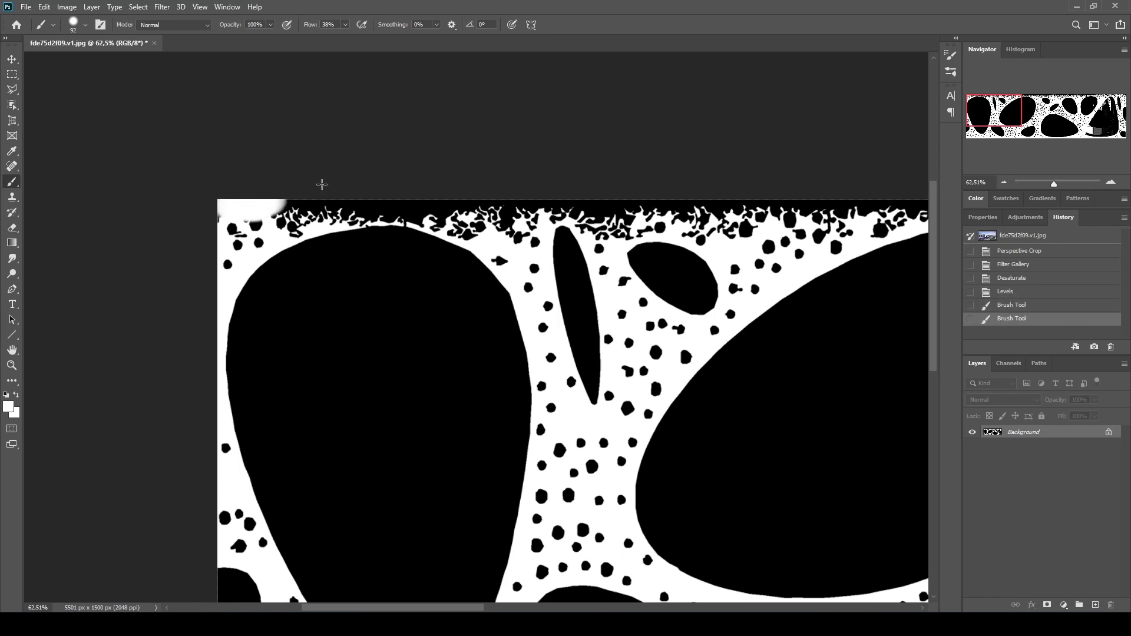
pyautogui.keyDown('alt'); pyautogui.moveTo(333, 208); pyautogui.dragTo(328, 296, button='right'); pyautogui.keyUp('alt')
pyautogui.moveTo(286, 207)
pyautogui.mouseDown()
pyautogui.moveTo(741, 202)
pyautogui.moveTo(352, 218)
pyautogui.moveTo(690, 211)
pyautogui.mouseUp()
pyautogui.moveTo(693, 211)
pyautogui.mouseDown()
pyautogui.moveTo(194, 197)
pyautogui.moveTo(588, 195)
pyautogui.moveTo(374, 184)
pyautogui.mouseUp()
pyautogui.moveTo(375, 189)
pyautogui.mouseDown()
pyautogui.moveTo(819, 188)
pyautogui.moveTo(339, 210)
pyautogui.mouseUp()
pyautogui.press('n')
pyautogui.press('Escape')
pyautogui.moveTo(339, 212)
pyautogui.mouseDown()
pyautogui.moveTo(524, 214)
pyautogui.moveTo(626, 231)
pyautogui.mouseUp()
pyautogui.moveTo(285, 216); pyautogui.dragTo(442, 223)
pyautogui.moveTo(442, 223)
pyautogui.mouseDown()
pyautogui.moveTo(259, 237)
pyautogui.moveTo(252, 227)
pyautogui.mouseUp()
pyautogui.moveTo(137, 225)
pyautogui.mouseDown()
pyautogui.moveTo(411, 244)
pyautogui.moveTo(206, 259)
pyautogui.moveTo(294, 247)
pyautogui.moveTo(345, 262)
pyautogui.moveTo(411, 255)
pyautogui.mouseUp()
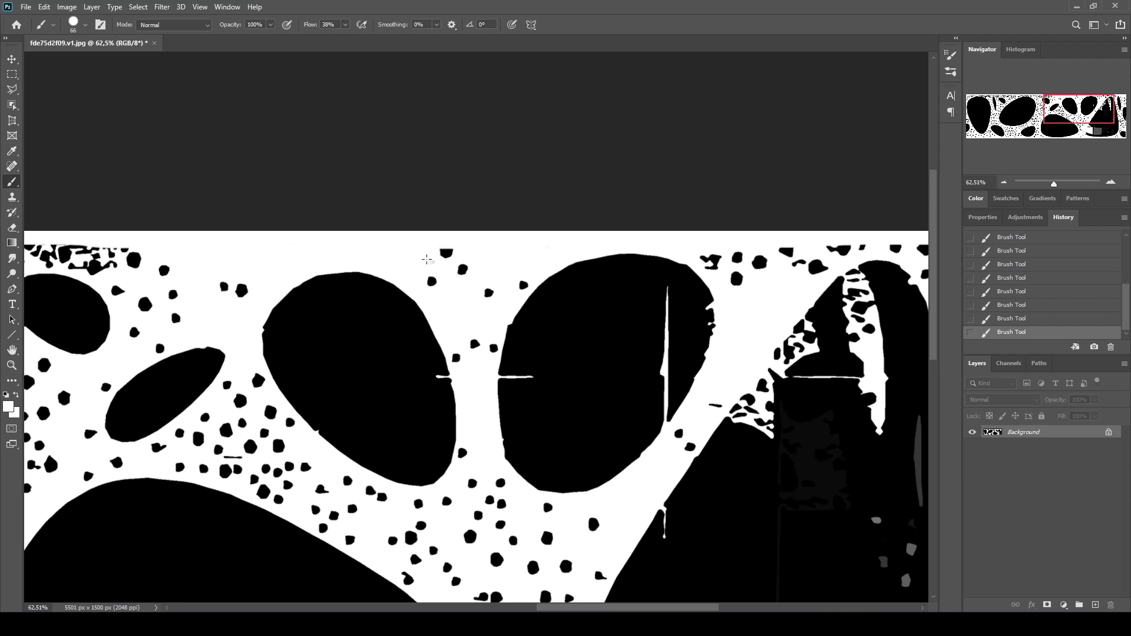
# Step: Outline the leftover speckled noise below the painted strip with the Polygonal Lasso, skirting the large holes, and fill the selection with white
pyautogui.moveTo(193, 244)
pyautogui.mouseDown()
pyautogui.moveTo(668, 280)
pyautogui.moveTo(551, 299)
pyautogui.moveTo(628, 294)
pyautogui.mouseUp()
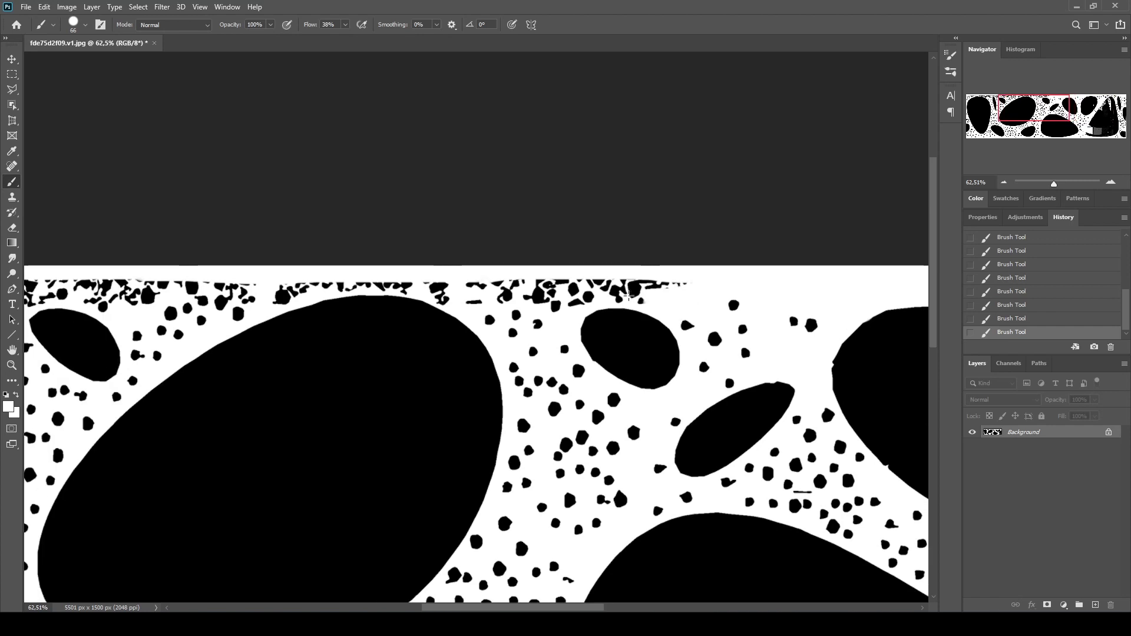
pyautogui.press('l')
pyautogui.click(708, 291)
pyautogui.click(641, 305)
pyautogui.click(555, 313)
pyautogui.click(514, 305)
pyautogui.click(471, 312)
pyautogui.click(439, 306)
pyautogui.click(415, 295)
pyautogui.click(335, 294)
pyautogui.click(277, 310)
pyautogui.click(209, 293)
pyautogui.click(166, 299)
pyautogui.click(127, 314)
pyautogui.moveTo(103, 313); pyautogui.dragTo(498, 332)
pyautogui.click(452, 321)
pyautogui.click(363, 309)
pyautogui.click(326, 340)
pyautogui.moveTo(210, 311); pyautogui.dragTo(551, 342)
pyautogui.click(510, 339)
pyautogui.click(429, 352)
pyautogui.click(389, 354)
pyautogui.click(338, 347)
pyautogui.click(330, 285)
pyautogui.moveTo(883, 300)
pyautogui.mouseDown()
pyautogui.moveTo(110, 229)
pyautogui.moveTo(328, 286)
pyautogui.mouseUp()
pyautogui.click(111, 228)
pyautogui.doubleClick(328, 285)
pyautogui.hscroll(-10, 328, 285)
pyautogui.rightClick(535, 291)
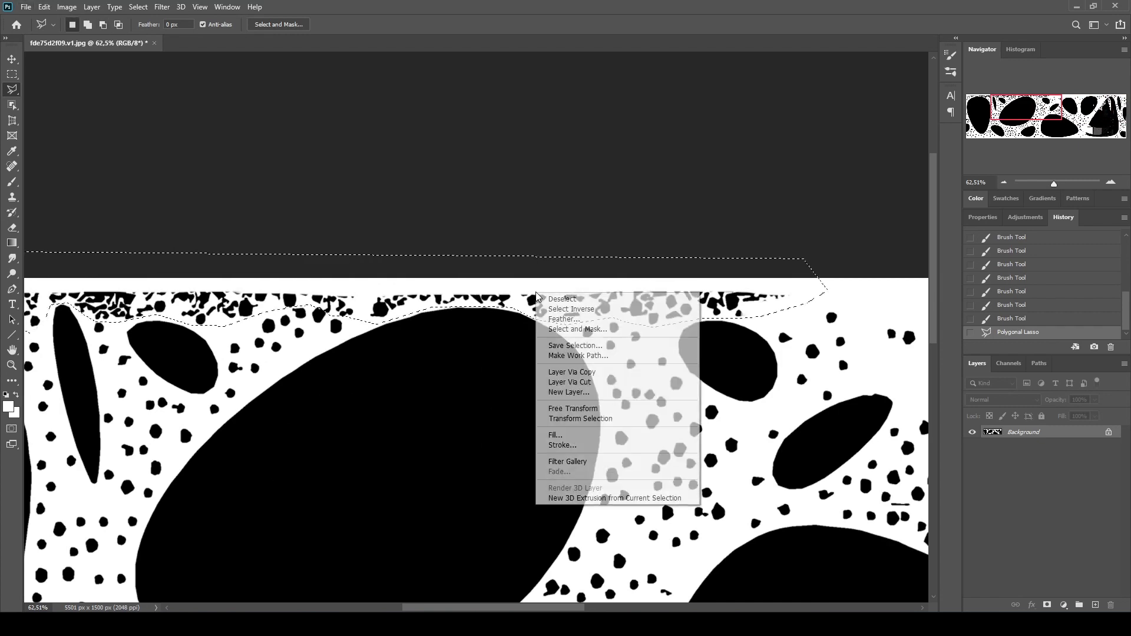
pyautogui.click(554, 435)
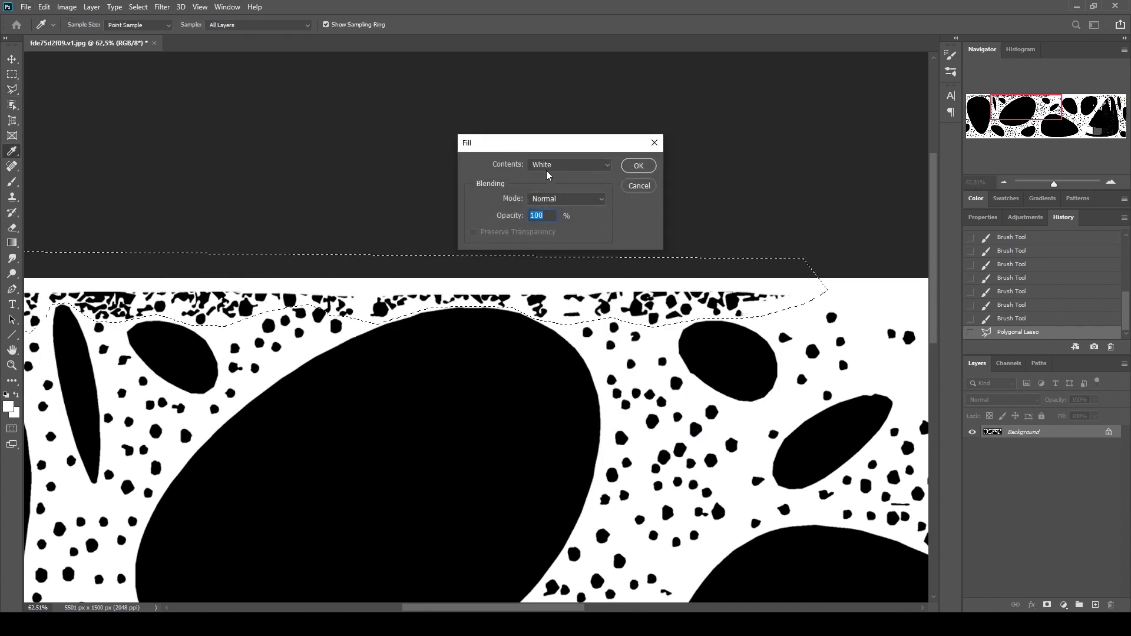
pyautogui.click(638, 167)
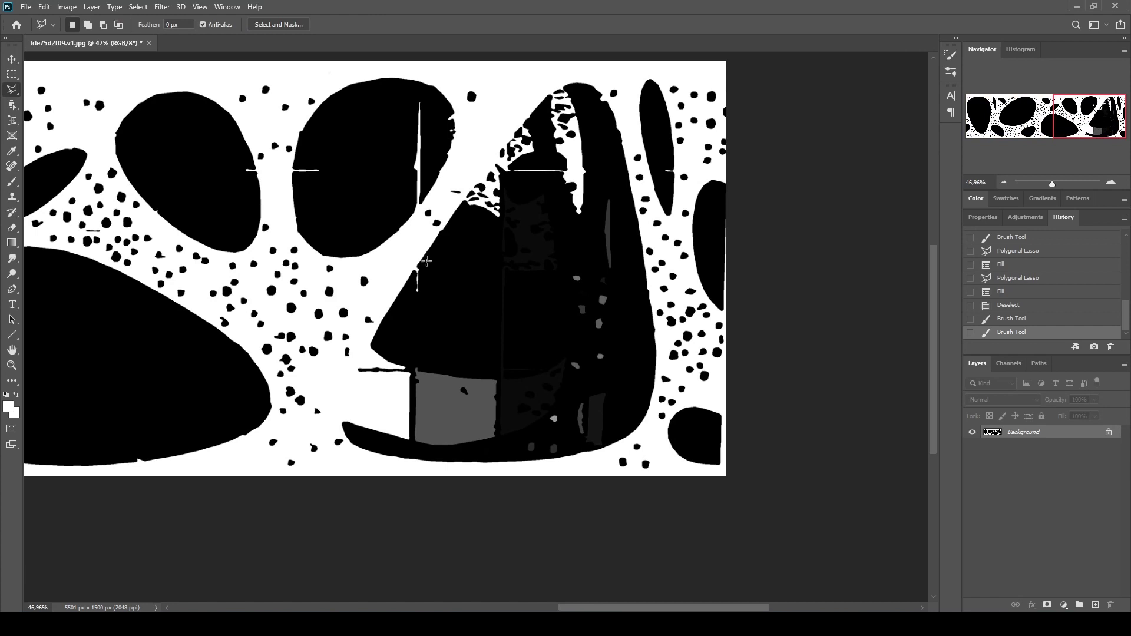
# Step: Outline the broken interior of the large triangular hole with the Polygonal Lasso, fill it with black, and deselect
pyautogui.click(356, 369)
pyautogui.click(406, 450)
pyautogui.click(484, 451)
pyautogui.click(537, 458)
pyautogui.click(596, 448)
pyautogui.click(620, 428)
pyautogui.click(634, 326)
pyautogui.click(633, 263)
pyautogui.click(602, 122)
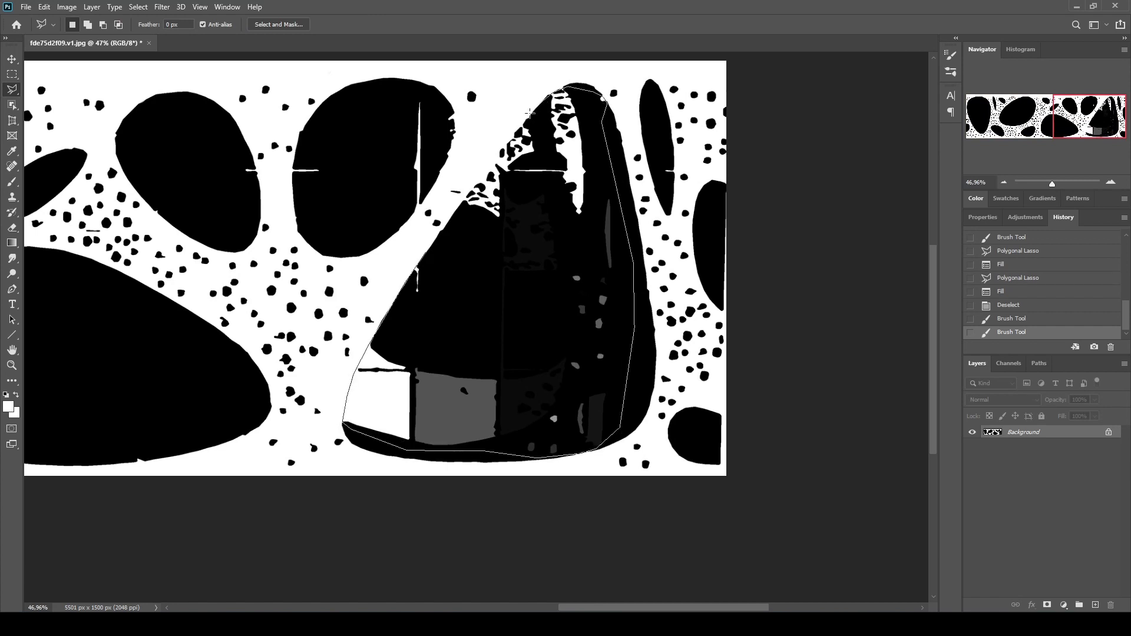
pyautogui.click(462, 204)
pyautogui.click(415, 268)
pyautogui.rightClick(462, 263)
pyautogui.click(490, 405)
pyautogui.click(543, 165)
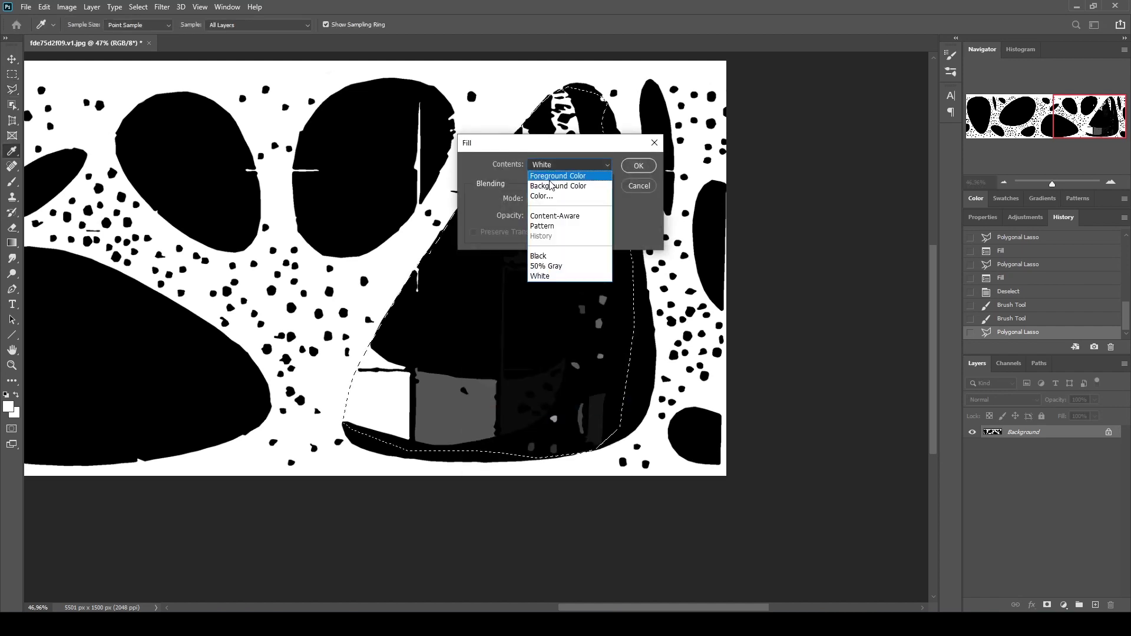
pyautogui.click(537, 255)
pyautogui.press('Return')
pyautogui.hotkey('ctrl', 'd')
# Step: Select the area around the vertical white slit in the rounded hole beside the triangle, fill it with black, and deselect
pyautogui.keyDown('alt'); pyautogui.scroll(-3, 531, 236); pyautogui.keyUp('alt')
pyautogui.keyDown('alt'); pyautogui.scroll(5, 613, 245); pyautogui.keyUp('alt')
pyautogui.click(591, 158)
pyautogui.click(537, 239)
pyautogui.click(554, 301)
pyautogui.click(588, 344)
pyautogui.click(635, 276)
pyautogui.click(653, 201)
pyautogui.click(620, 161)
pyautogui.click(591, 158)
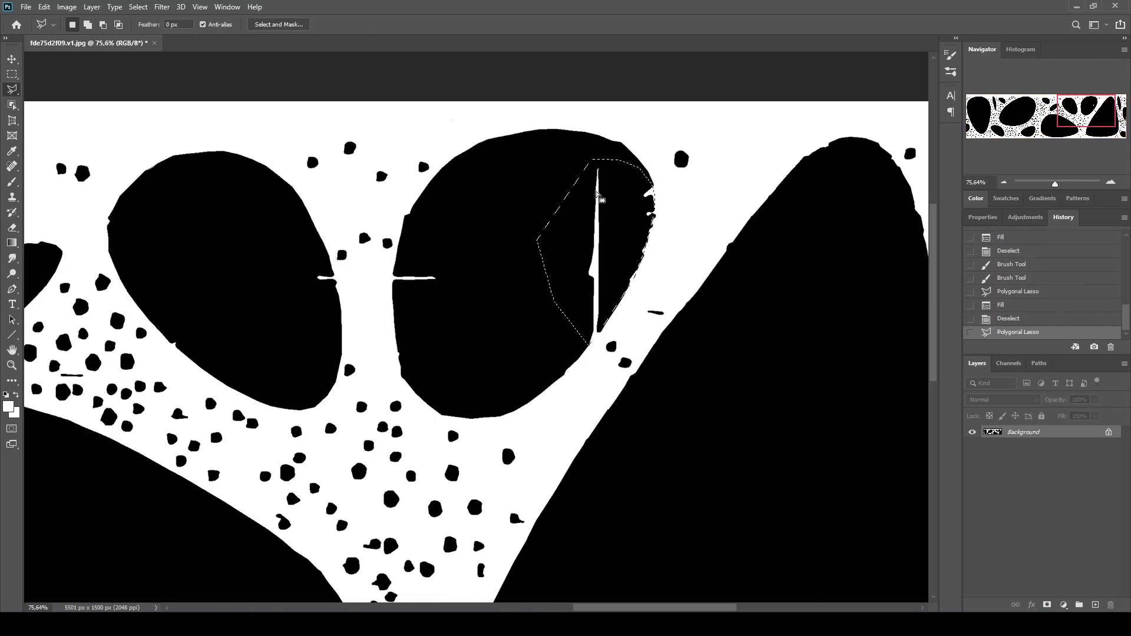
pyautogui.rightClick(592, 195)
pyautogui.click(615, 337)
pyautogui.click(633, 165)
pyautogui.hotkey('ctrl', 'd')
# Step: Outline the horizontal white notch on the same rounded hole's left edge and fill it with black
pyautogui.click(418, 245)
pyautogui.click(394, 276)
pyautogui.click(409, 304)
pyautogui.click(449, 295)
pyautogui.click(459, 257)
pyautogui.click(417, 245)
pyautogui.rightClick(445, 252)
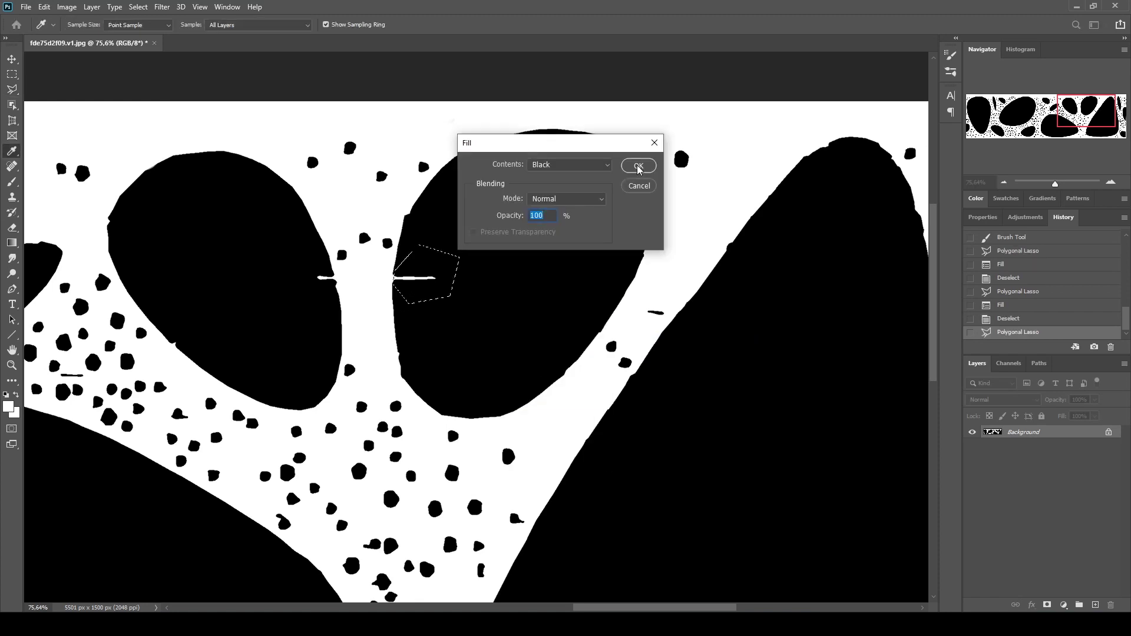
# Step: Outline the white notch on the neighbouring hole's right edge, fill it with black, and deselect
pyautogui.click(333, 289)
pyautogui.click(325, 257)
pyautogui.click(307, 269)
pyautogui.rightClick(333, 273)
pyautogui.click(356, 414)
pyautogui.click(633, 165)
pyautogui.hotkey('ctrl', 'd')
# Step: Switch to a black Hard Round brush with 100% hardness, ready at the panel's left end
pyautogui.keyDown('alt'); pyautogui.scroll(-4, 389, 257); pyautogui.keyUp('alt')
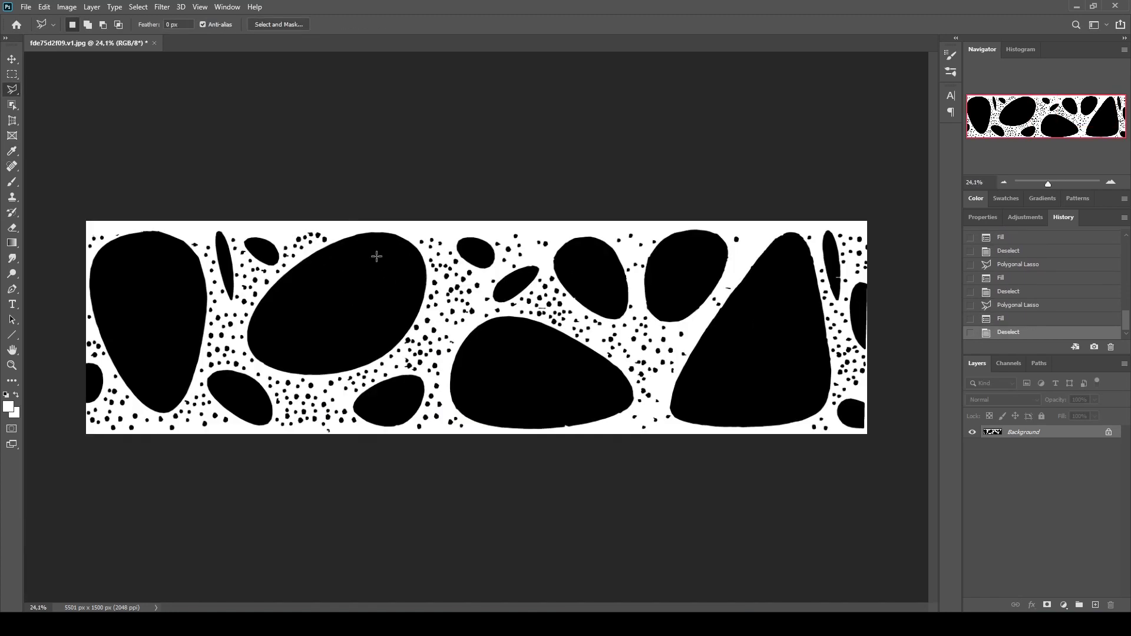
pyautogui.keyDown('alt'); pyautogui.scroll(5, 249, 296); pyautogui.keyUp('alt')
pyautogui.moveTo(142, 277); pyautogui.dragTo(254, 304)
pyautogui.moveTo(579, 236); pyautogui.dragTo(237, 193)
pyautogui.keyDown('ctrl'); pyautogui.hscroll(-10, 123, 200); pyautogui.keyUp('ctrl')
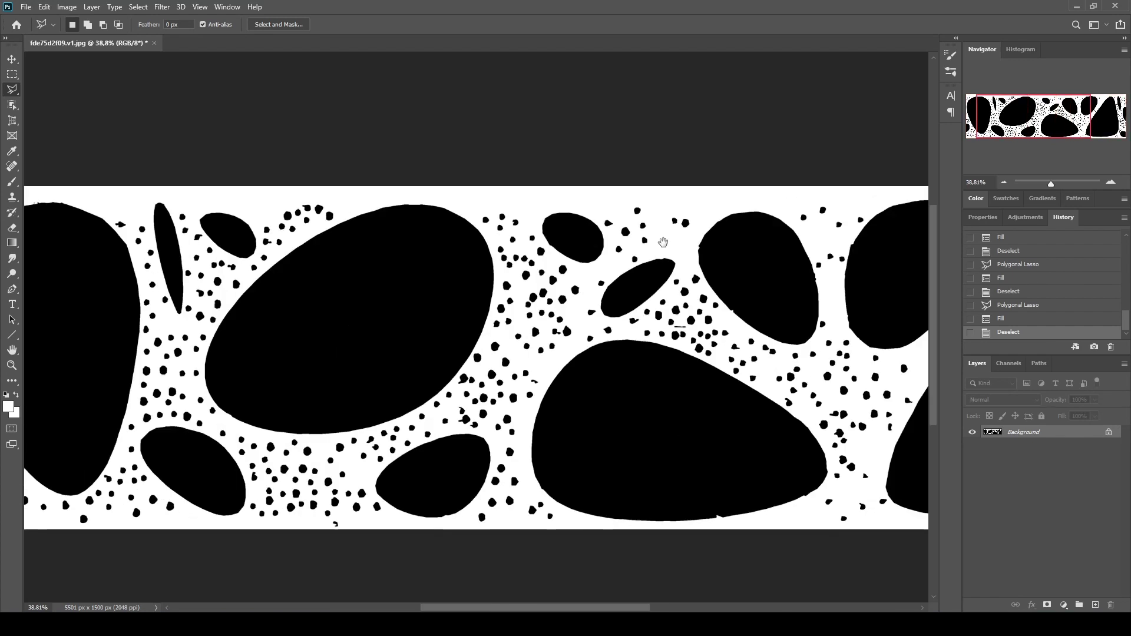
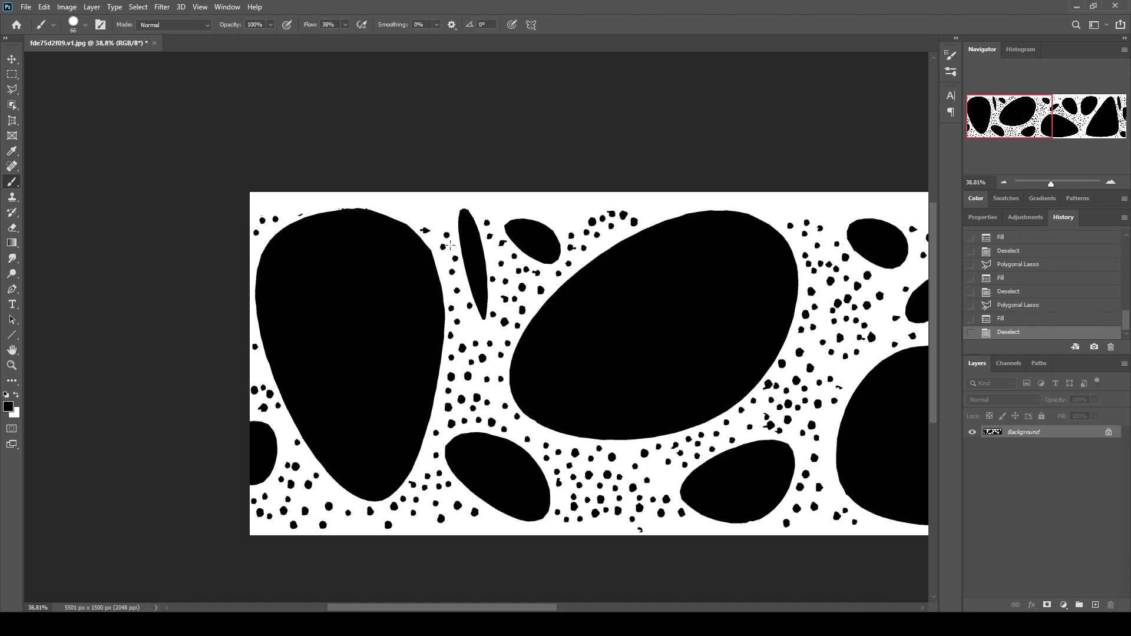
pyautogui.rightClick(423, 232)
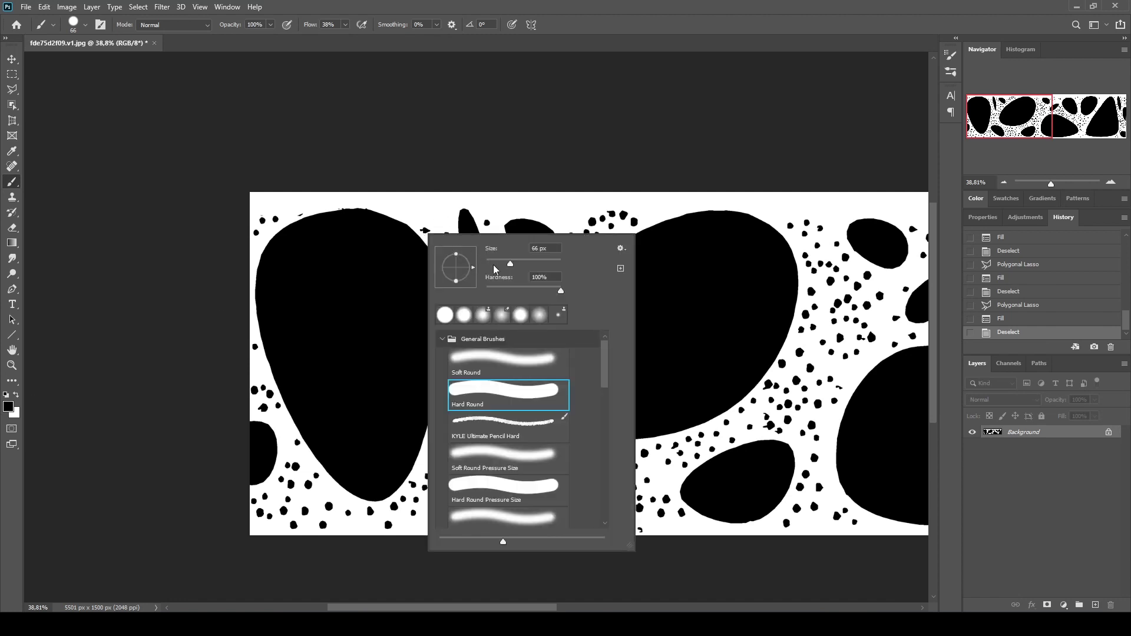
pyautogui.moveTo(542, 294); pyautogui.dragTo(616, 302)
pyautogui.click(664, 124)
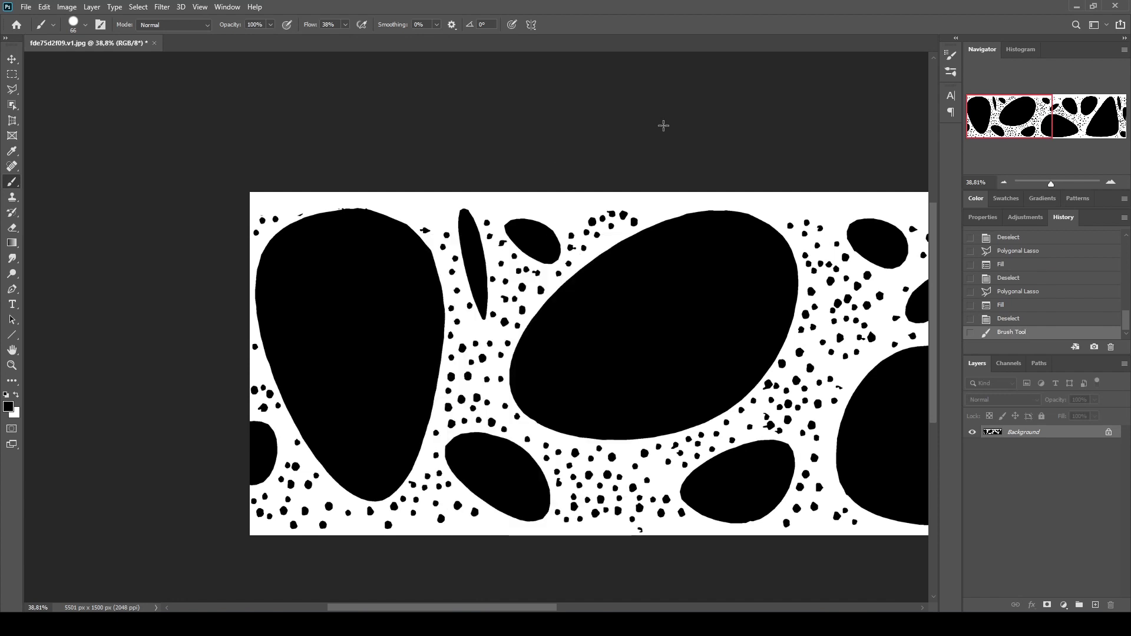
# Step: Try a brush dot near the panel's upper edge, undo it, and set the brush flow to 100%
pyautogui.keyDown('alt'); pyautogui.scroll(5, 422, 208); pyautogui.keyUp('alt')
pyautogui.click(422, 202)
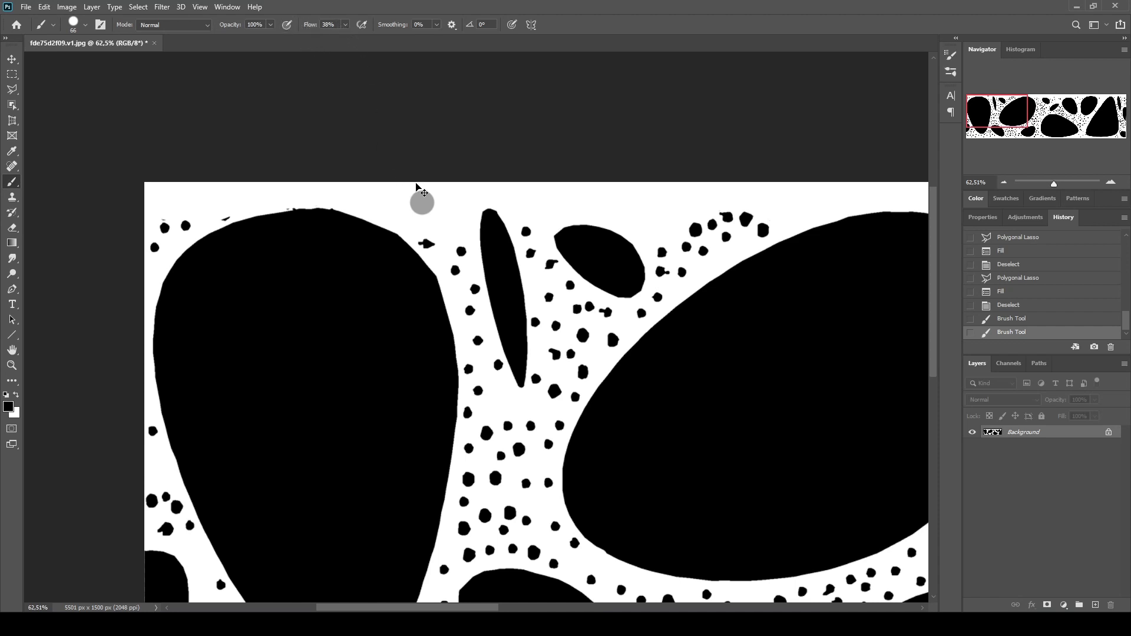
pyautogui.hotkey('ctrl', 'z')
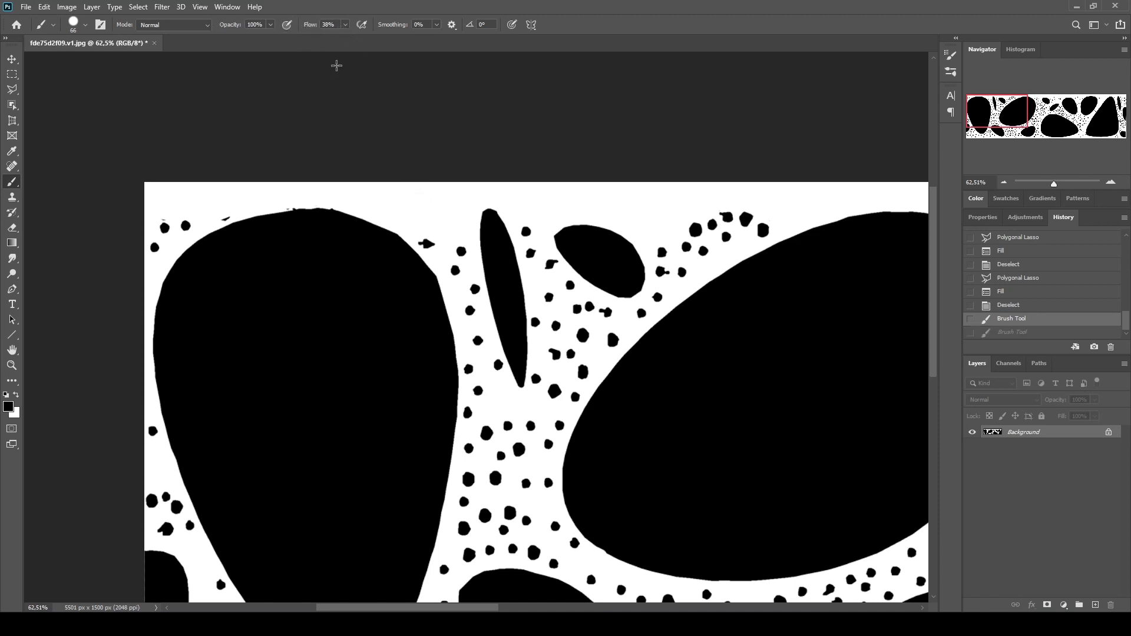
pyautogui.click(328, 25)
pyautogui.write('0')
pyautogui.press('Return')
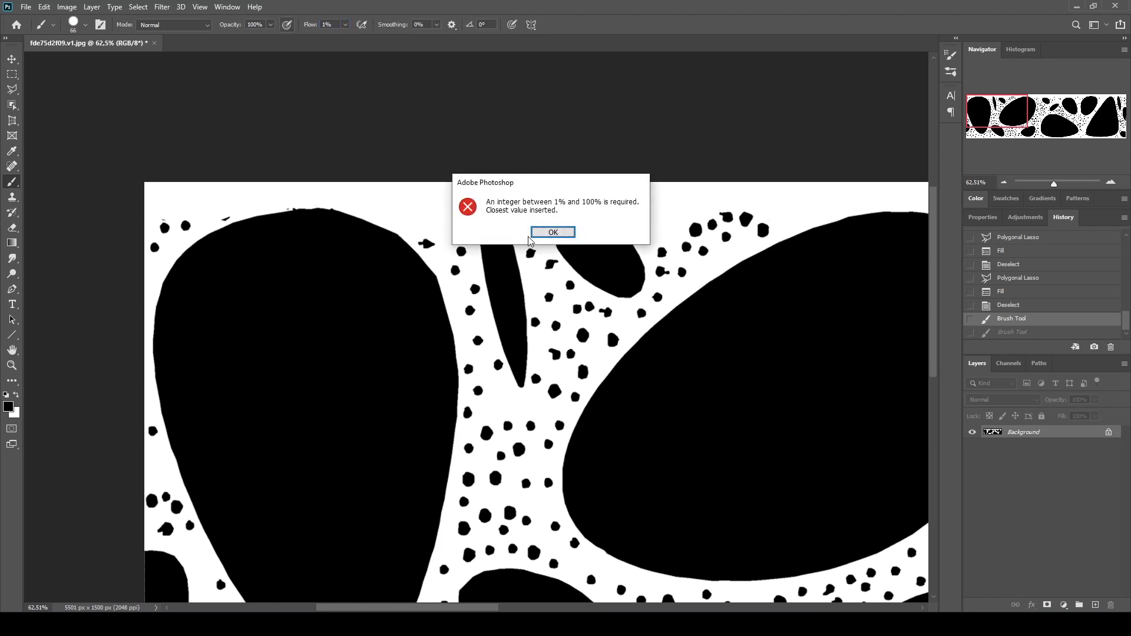
pyautogui.click(563, 232)
pyautogui.write('1')
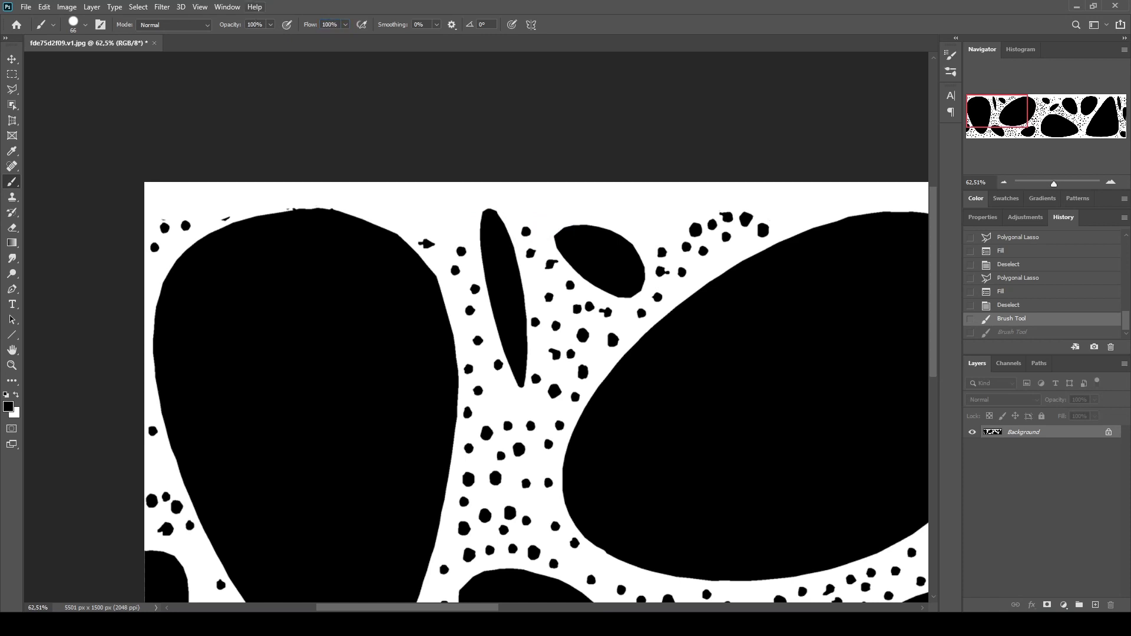
# Step: Add small black dots with a 25 px brush along the panel's upper edge, from the left end to the large tilted oval
pyautogui.keyDown('alt'); pyautogui.moveTo(434, 199); pyautogui.dragTo(425, 201, button='right'); pyautogui.keyUp('alt')
pyautogui.click(404, 196)
pyautogui.click(411, 210)
pyautogui.click(253, 198)
pyautogui.click(201, 190)
pyautogui.click(163, 203)
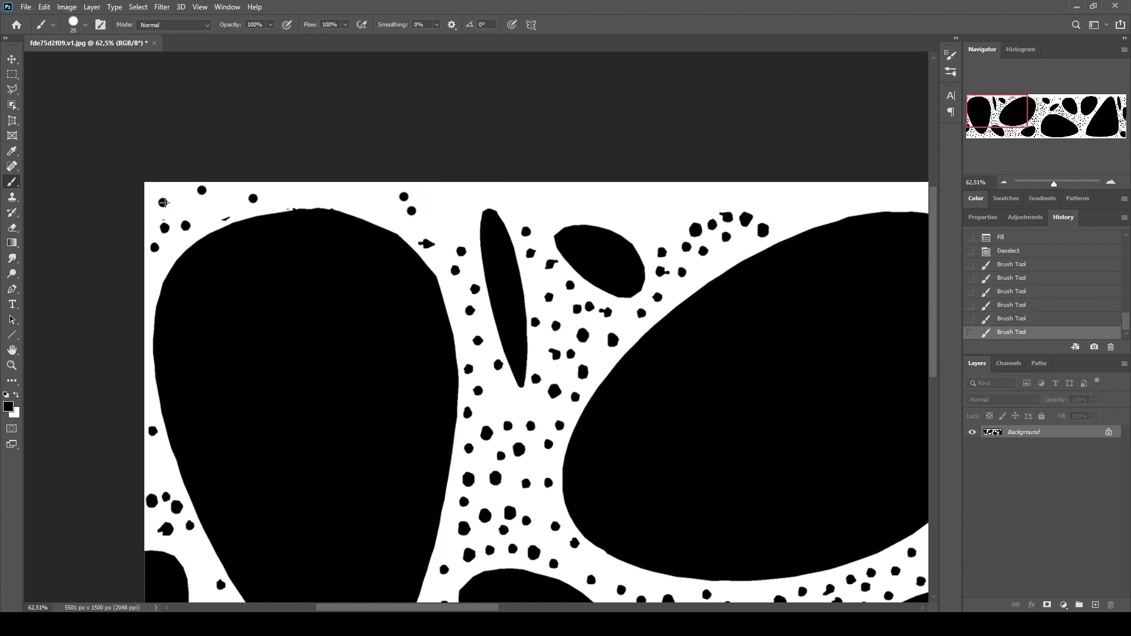
pyautogui.click(456, 210)
pyautogui.click(483, 194)
pyautogui.click(607, 193)
pyautogui.click(625, 207)
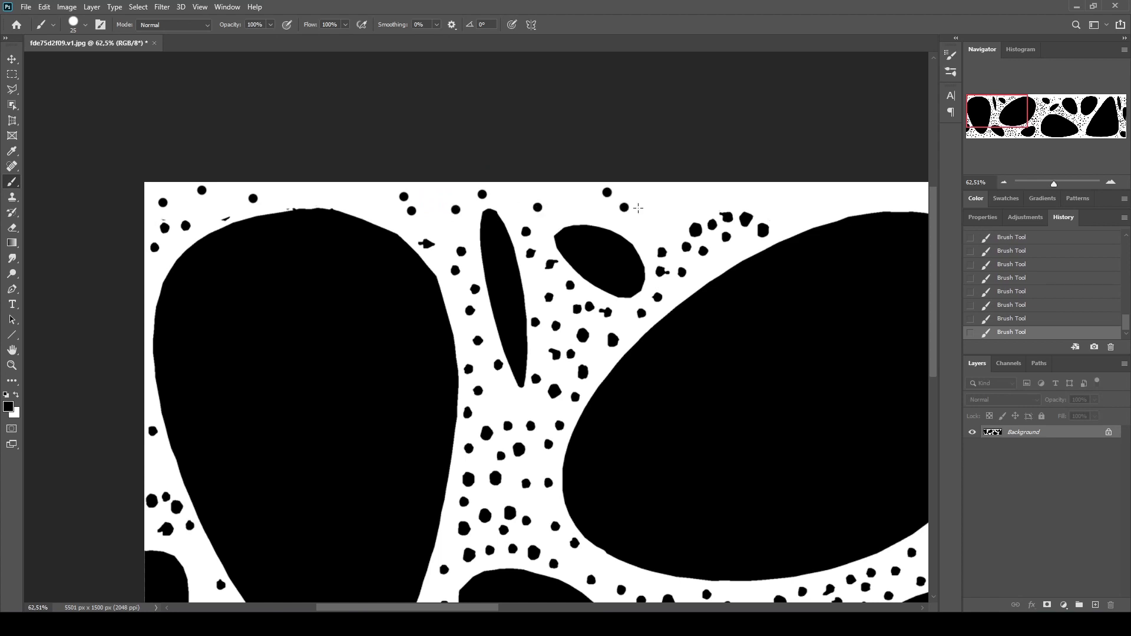
pyautogui.click(678, 206)
pyautogui.click(703, 192)
# Step: Continue the row of small black dots along the panel's upper edge above the large tilted oval
pyautogui.moveTo(737, 200); pyautogui.dragTo(329, 200)
pyautogui.click(378, 208)
pyautogui.click(413, 193)
pyautogui.click(472, 201)
pyautogui.click(545, 207)
pyautogui.click(565, 194)
pyautogui.click(604, 203)
# Step: Add small and slightly larger black dots around the two small ovals beyond the large tilted oval
pyautogui.moveTo(671, 200); pyautogui.dragTo(421, 207)
pyautogui.click(426, 211)
pyautogui.click(402, 248)
pyautogui.click(510, 221)
pyautogui.click(492, 205)
pyautogui.click(616, 215)
pyautogui.keyDown('alt'); pyautogui.moveTo(549, 248); pyautogui.dragTo(554, 249, button='right'); pyautogui.keyUp('alt')
pyautogui.click(554, 249)
pyautogui.click(579, 265)
pyautogui.moveTo(570, 387); pyautogui.dragTo(325, 362)
pyautogui.click(278, 366)
# Step: Dot the rest of the upper edge to the panel's right end and the gap beside the large triangular hole
pyautogui.keyDown('alt'); pyautogui.moveTo(453, 190); pyautogui.dragTo(448, 191, button='right'); pyautogui.keyUp('alt')
pyautogui.moveTo(670, 185); pyautogui.dragTo(400, 210)
pyautogui.moveTo(751, 207); pyautogui.dragTo(331, 240)
pyautogui.click(408, 245)
pyautogui.click(483, 236)
pyautogui.click(524, 239)
pyautogui.click(552, 239)
pyautogui.moveTo(207, 302); pyautogui.dragTo(426, 186)
pyautogui.click(463, 196)
pyautogui.click(444, 240)
# Step: Paint out the stray sliver and specks around the large triangular hole with a 28 px white brush
pyautogui.keyDown('alt'); pyautogui.rightClick(449, 250); pyautogui.keyUp('alt')
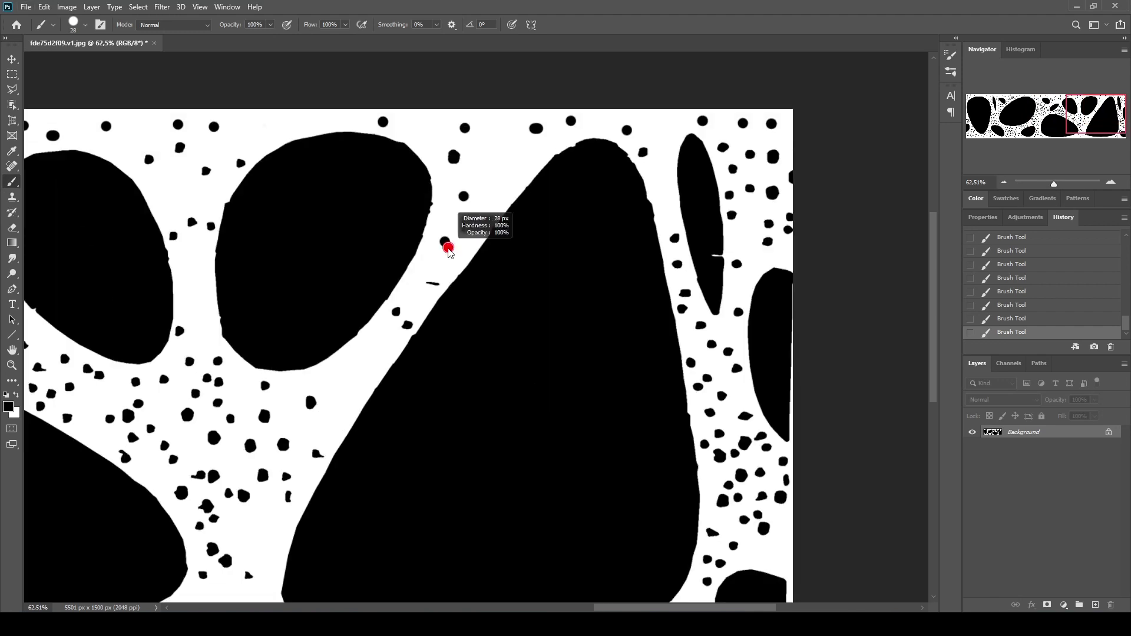
pyautogui.moveTo(447, 249)
pyautogui.keyDown('ctrl'); pyautogui.mouseDown()
pyautogui.moveTo(394, 255)
pyautogui.moveTo(413, 259)
pyautogui.mouseUp(); pyautogui.keyUp('ctrl')
pyautogui.moveTo(422, 285); pyautogui.dragTo(462, 276)
pyautogui.keyDown('alt'); pyautogui.click(485, 259); pyautogui.keyUp('alt')
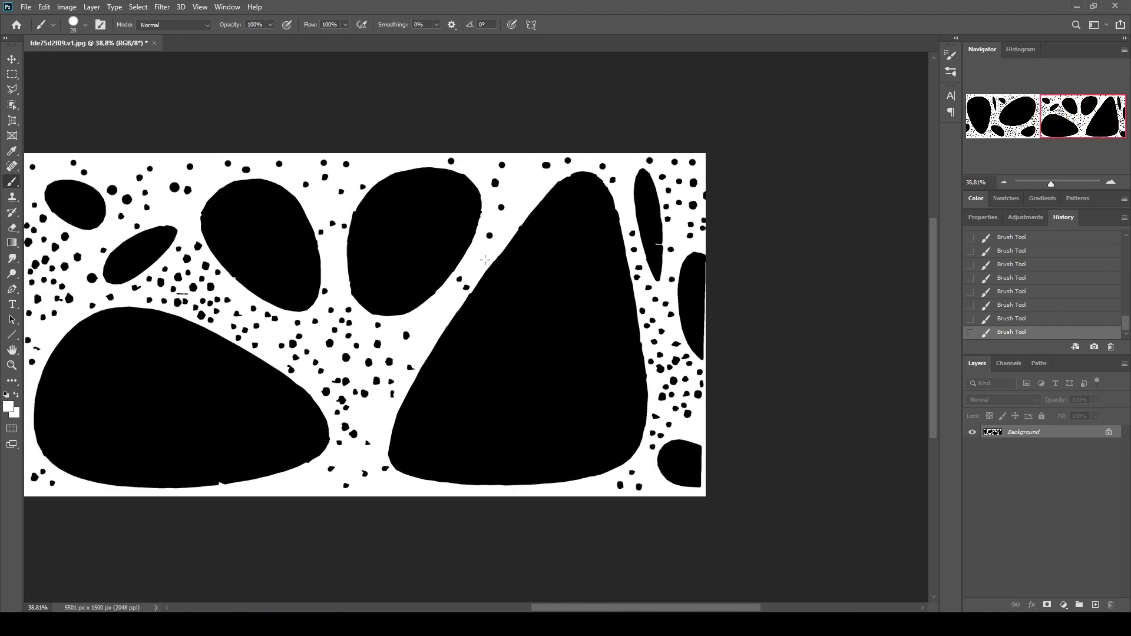
pyautogui.keyDown('alt'); pyautogui.scroll(4, 429, 366); pyautogui.keyUp('alt')
pyautogui.click(403, 371)
pyautogui.click(402, 368)
pyautogui.keyDown('alt'); pyautogui.scroll(-7, 403, 366); pyautogui.keyUp('alt')
pyautogui.moveTo(409, 338)
pyautogui.mouseDown()
pyautogui.moveTo(697, 312)
pyautogui.moveTo(750, 320)
pyautogui.mouseUp()
pyautogui.keyDown('alt'); pyautogui.scroll(-4, 628, 321); pyautogui.keyUp('alt')
pyautogui.keyDown('alt'); pyautogui.scroll(1, 627, 322); pyautogui.keyUp('alt')
pyautogui.keyDown('alt'); pyautogui.scroll(-1, 627, 322); pyautogui.keyUp('alt')
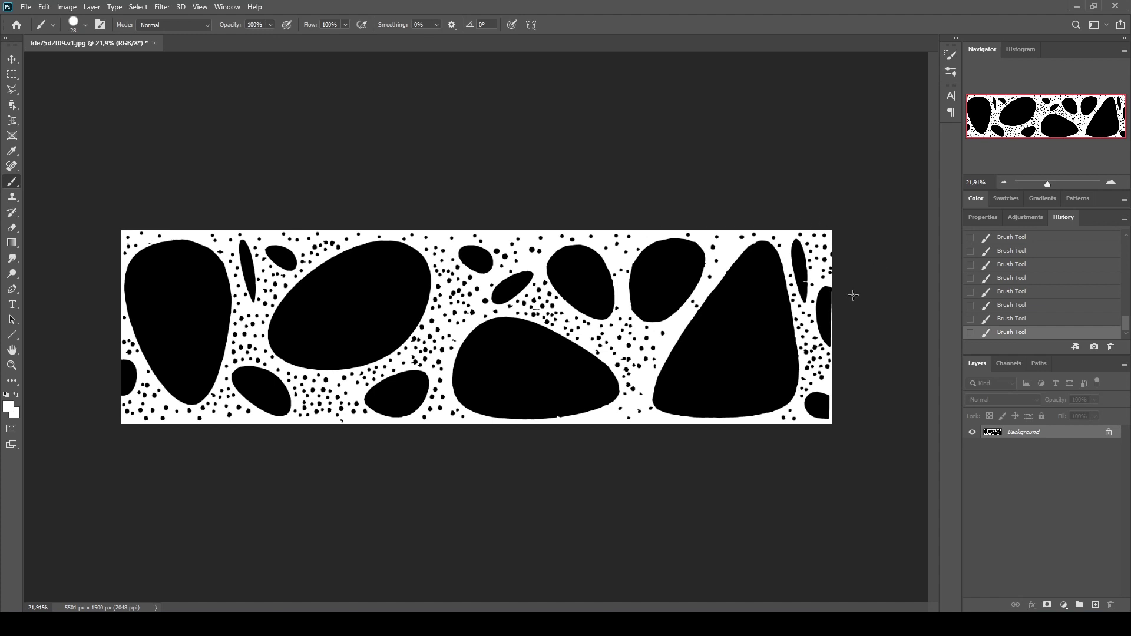
# Step: Apply the Offset filter with horizontal +2457, vertical 0 and Wrap Around to bring the side seam into the image
pyautogui.click(162, 7)
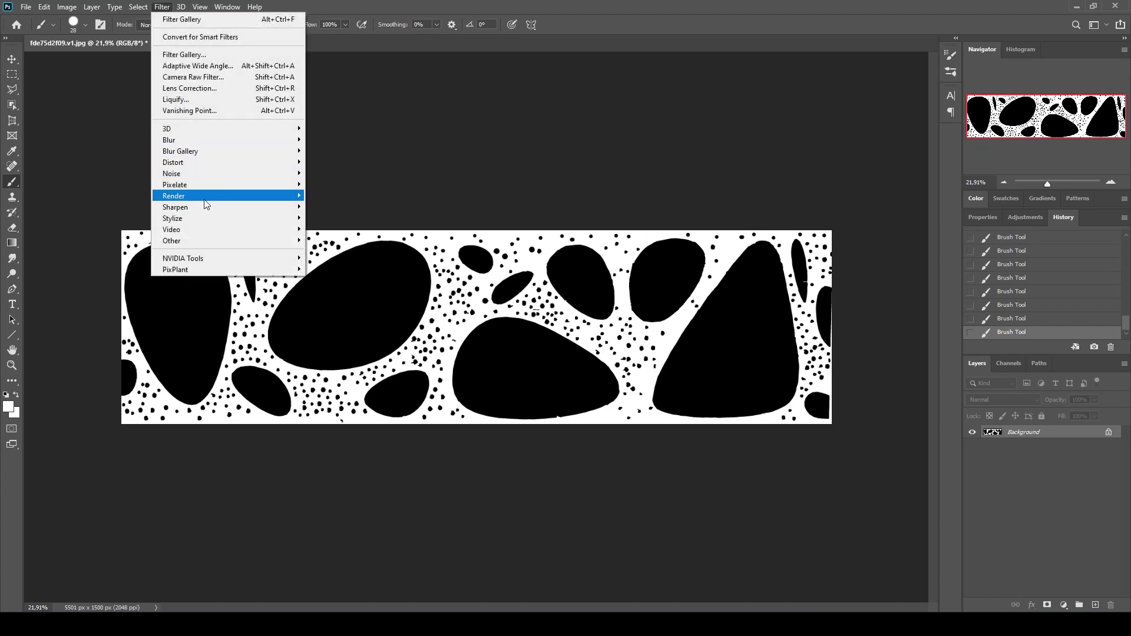
pyautogui.moveTo(177, 241)
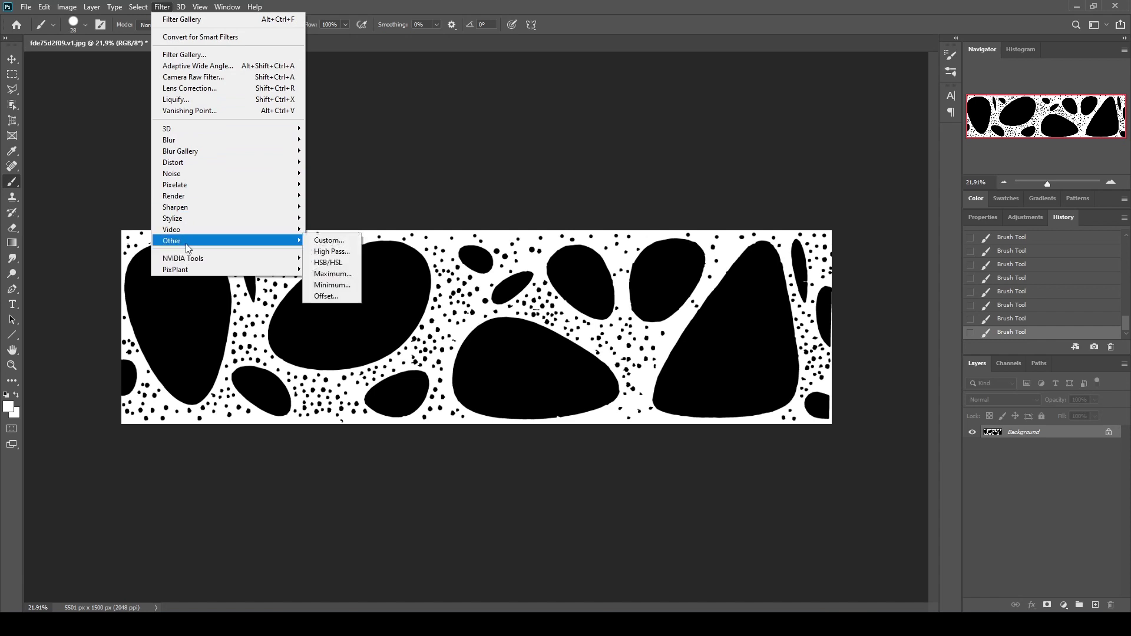
pyautogui.click(321, 300)
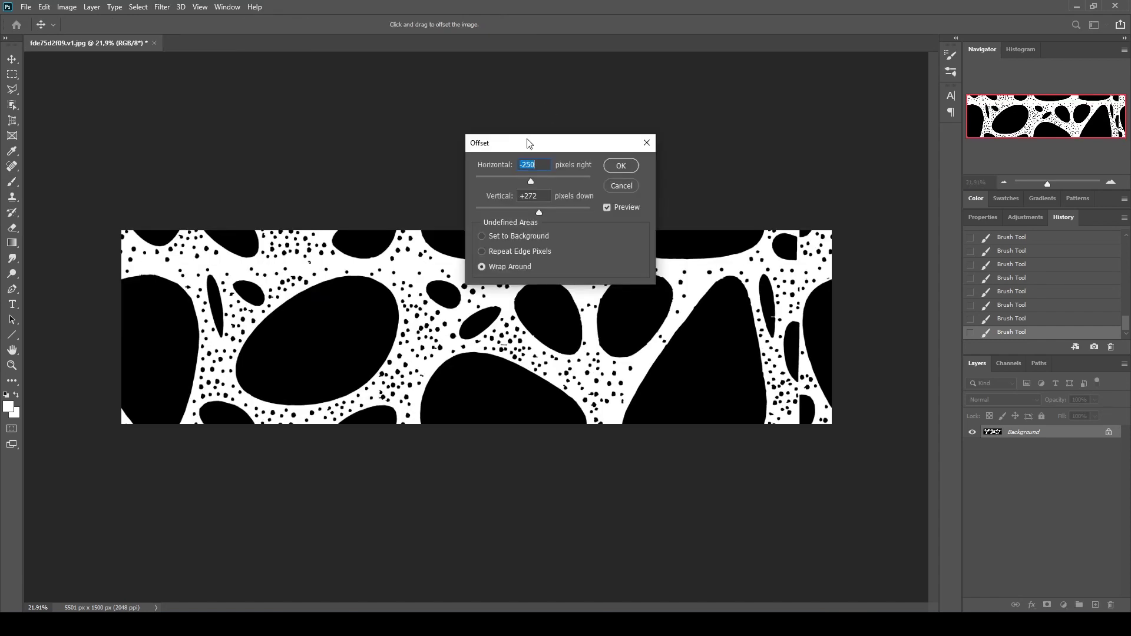
pyautogui.moveTo(524, 143); pyautogui.dragTo(528, 77)
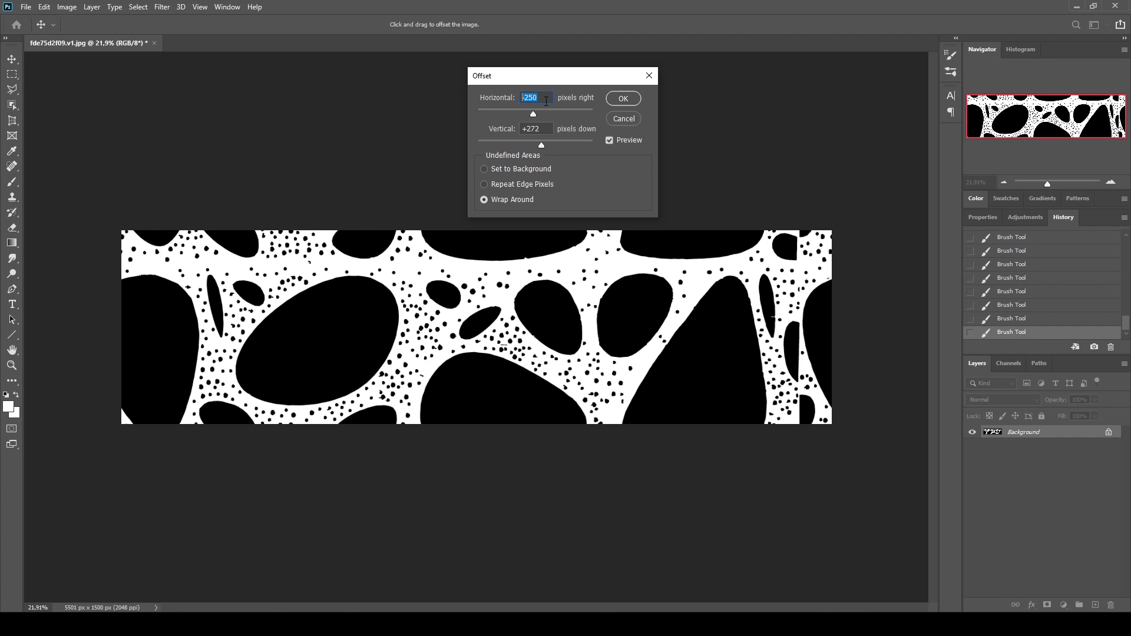
pyautogui.moveTo(541, 147); pyautogui.dragTo(550, 114)
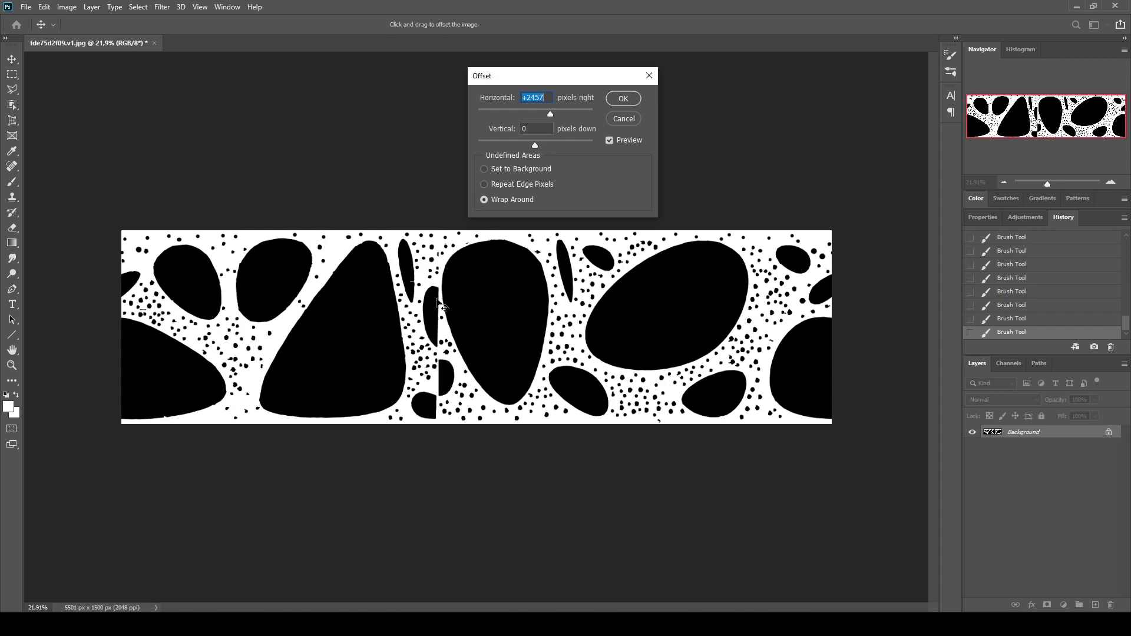
pyautogui.click(623, 98)
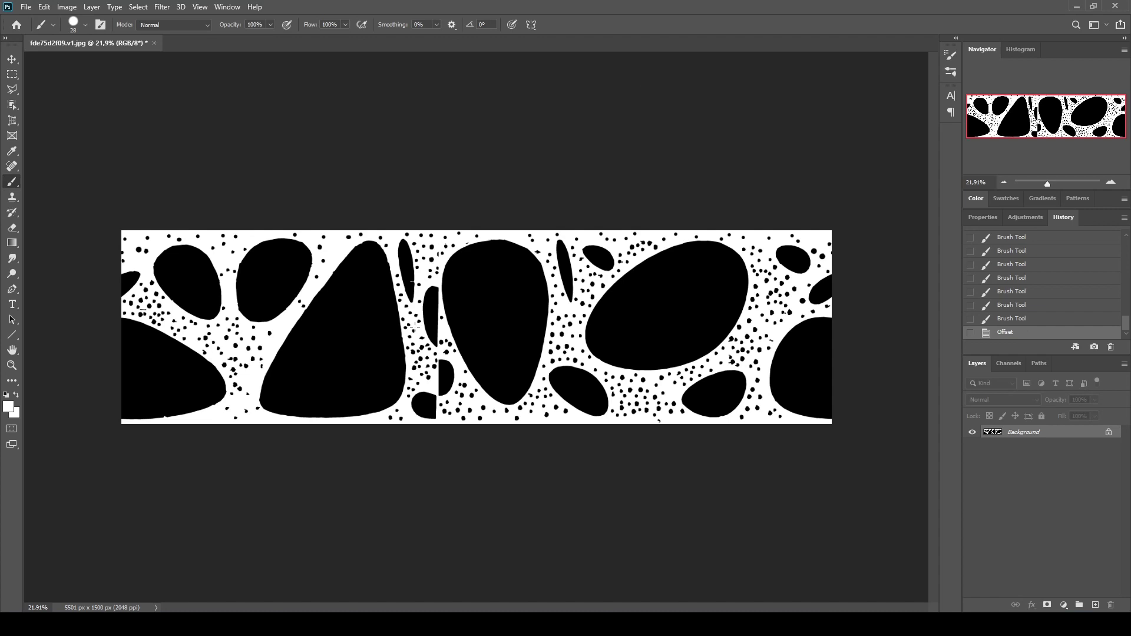
# Step: Paint white over the cut-off half shapes along the seam and the stray marks above the adjacent large rounded hole
pyautogui.keyDown('alt'); pyautogui.scroll(10, 433, 347); pyautogui.keyUp('alt')
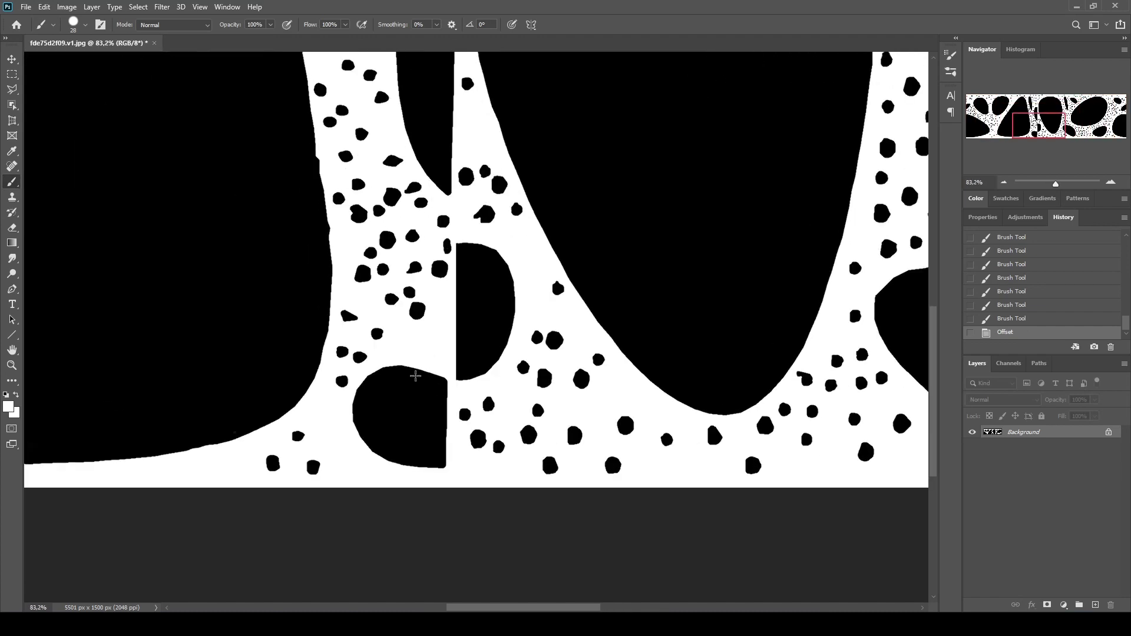
pyautogui.moveTo(445, 380)
pyautogui.mouseDown()
pyautogui.moveTo(442, 427)
pyautogui.moveTo(377, 459)
pyautogui.moveTo(368, 377)
pyautogui.moveTo(429, 425)
pyautogui.mouseUp()
pyautogui.keyDown('alt'); pyautogui.moveTo(425, 425); pyautogui.dragTo(458, 425, button='right'); pyautogui.keyUp('alt')
pyautogui.moveTo(441, 423)
pyautogui.mouseDown()
pyautogui.moveTo(436, 438)
pyautogui.moveTo(388, 396)
pyautogui.moveTo(424, 409)
pyautogui.mouseUp()
pyautogui.moveTo(456, 368)
pyautogui.mouseDown()
pyautogui.moveTo(492, 297)
pyautogui.moveTo(479, 253)
pyautogui.moveTo(465, 324)
pyautogui.mouseUp()
pyautogui.moveTo(467, 180); pyautogui.dragTo(441, 413)
pyautogui.rightClick(430, 405)
pyautogui.keyDown('alt'); pyautogui.moveTo(415, 397); pyautogui.dragTo(390, 397, button='right'); pyautogui.keyUp('alt')
pyautogui.moveTo(422, 421)
pyautogui.mouseDown()
pyautogui.moveTo(428, 316)
pyautogui.moveTo(440, 318)
pyautogui.moveTo(392, 377)
pyautogui.moveTo(380, 259)
pyautogui.moveTo(418, 200)
pyautogui.moveTo(411, 345)
pyautogui.moveTo(391, 238)
pyautogui.moveTo(411, 323)
pyautogui.mouseUp()
pyautogui.moveTo(385, 147); pyautogui.dragTo(449, 334)
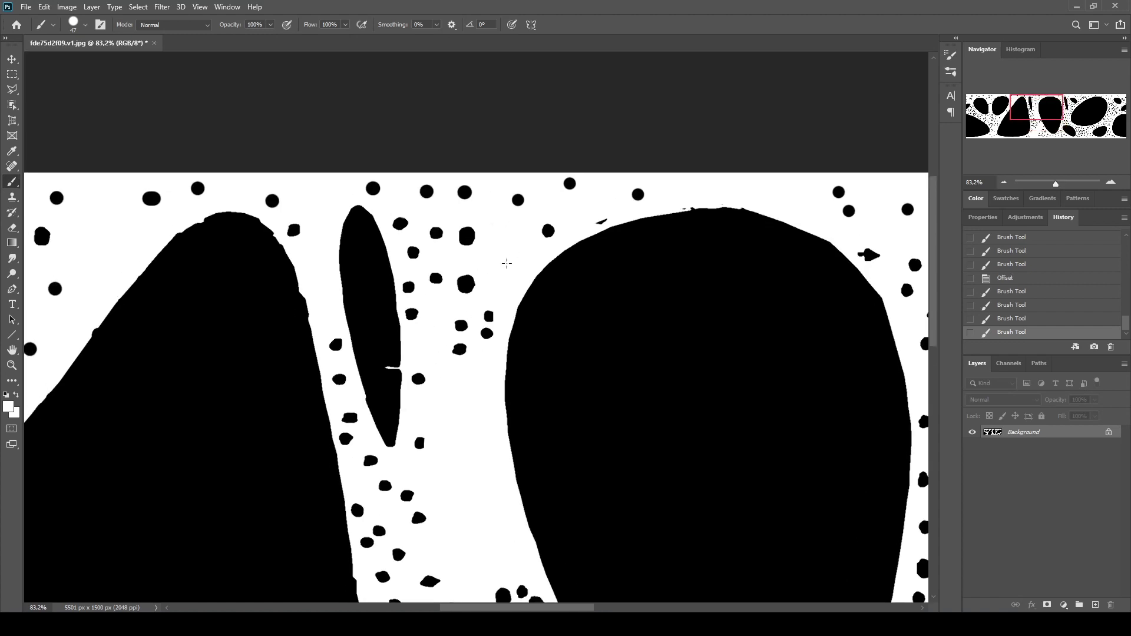
pyautogui.moveTo(593, 219); pyautogui.dragTo(602, 222)
pyautogui.moveTo(870, 253); pyautogui.dragTo(872, 256)
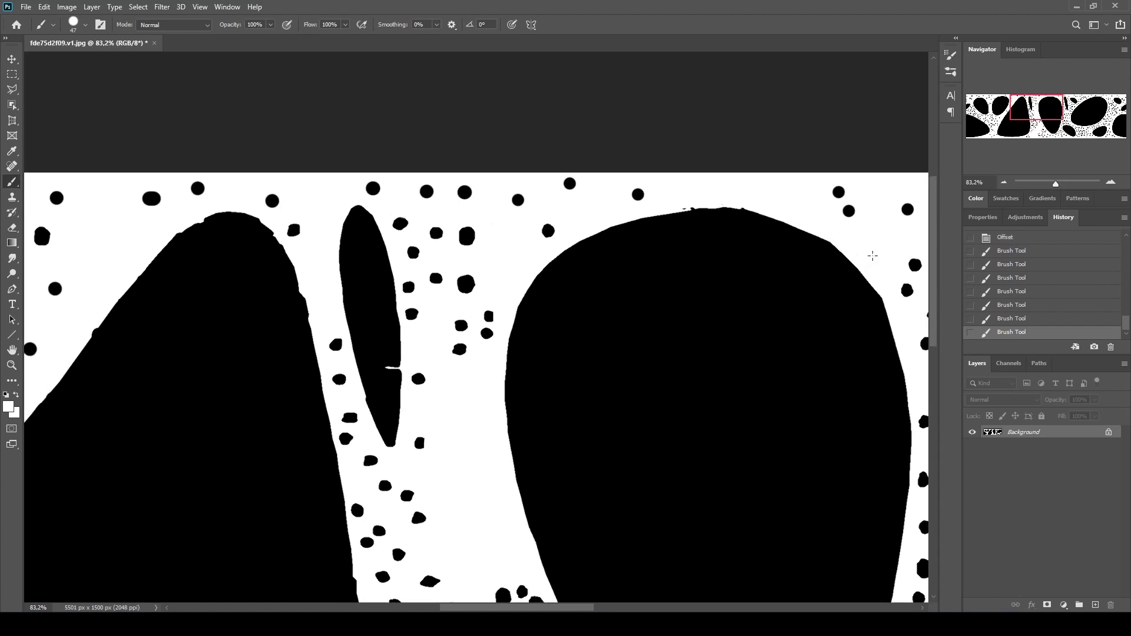
# Step: Fill the white slit in the narrow hole beside the seam with a 28 px black brush
pyautogui.press('x')
pyautogui.keyDown('alt'); pyautogui.moveTo(469, 327); pyautogui.dragTo(456, 327, button='right'); pyautogui.keyUp('alt')
pyautogui.moveTo(495, 365); pyautogui.dragTo(517, 228)
pyautogui.click(415, 230)
# Step: Scatter black dots over the cleared seam area between the large triangular hole and the large rounded hole
pyautogui.click(443, 303)
pyautogui.moveTo(462, 416); pyautogui.dragTo(415, 145)
pyautogui.moveTo(492, 226); pyautogui.dragTo(496, 219)
pyautogui.click(459, 256)
pyautogui.click(569, 298)
pyautogui.click(464, 368)
pyautogui.click(417, 369)
pyautogui.click(437, 397)
pyautogui.click(395, 461)
pyautogui.click(432, 471)
pyautogui.click(369, 434)
pyautogui.click(480, 298)
pyautogui.click(513, 289)
pyautogui.click(470, 139)
pyautogui.click(434, 79)
pyautogui.keyDown('alt'); pyautogui.scroll(-5, 453, 172); pyautogui.keyUp('alt')
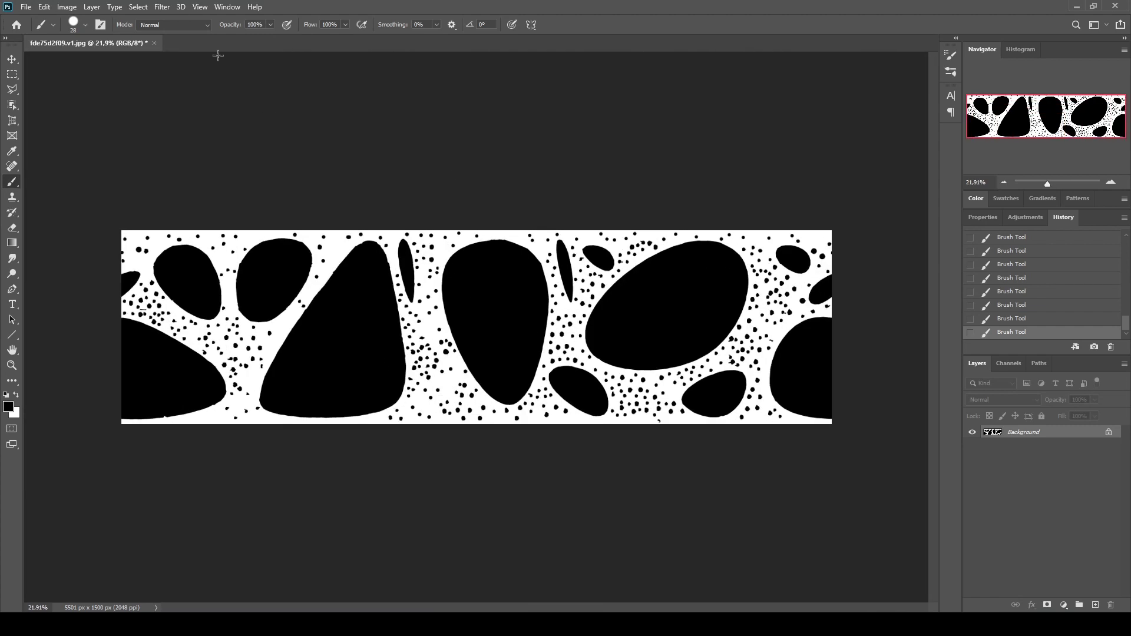
# Step: Apply the Offset filter again with horizontal +851, vertical 0 and Wrap Around
pyautogui.click(161, 7)
pyautogui.moveTo(189, 240)
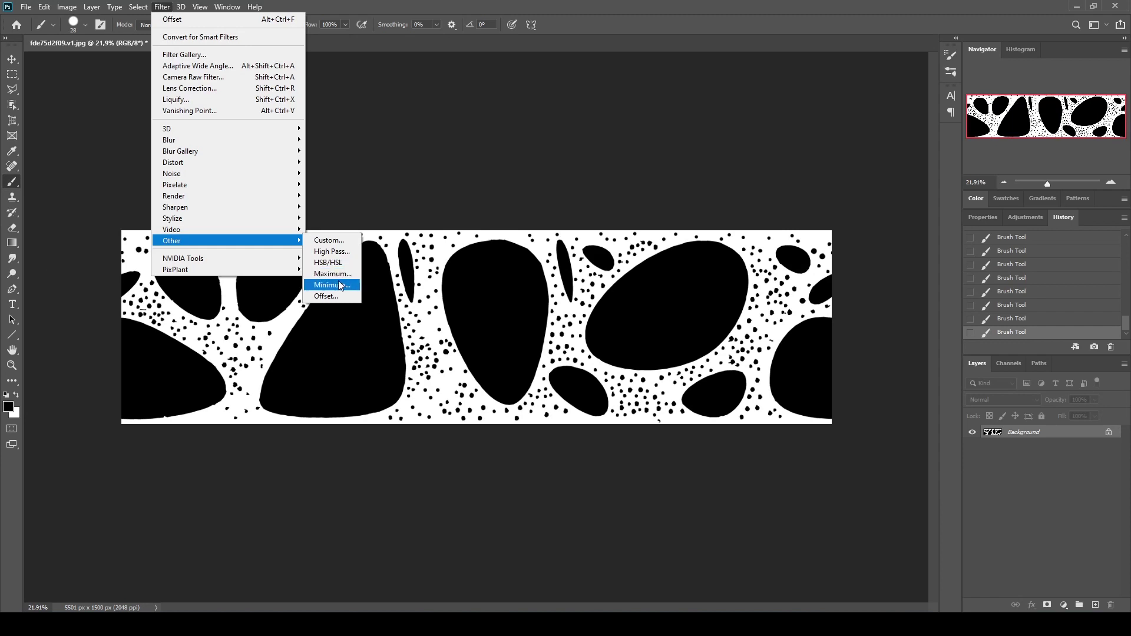
pyautogui.click(328, 295)
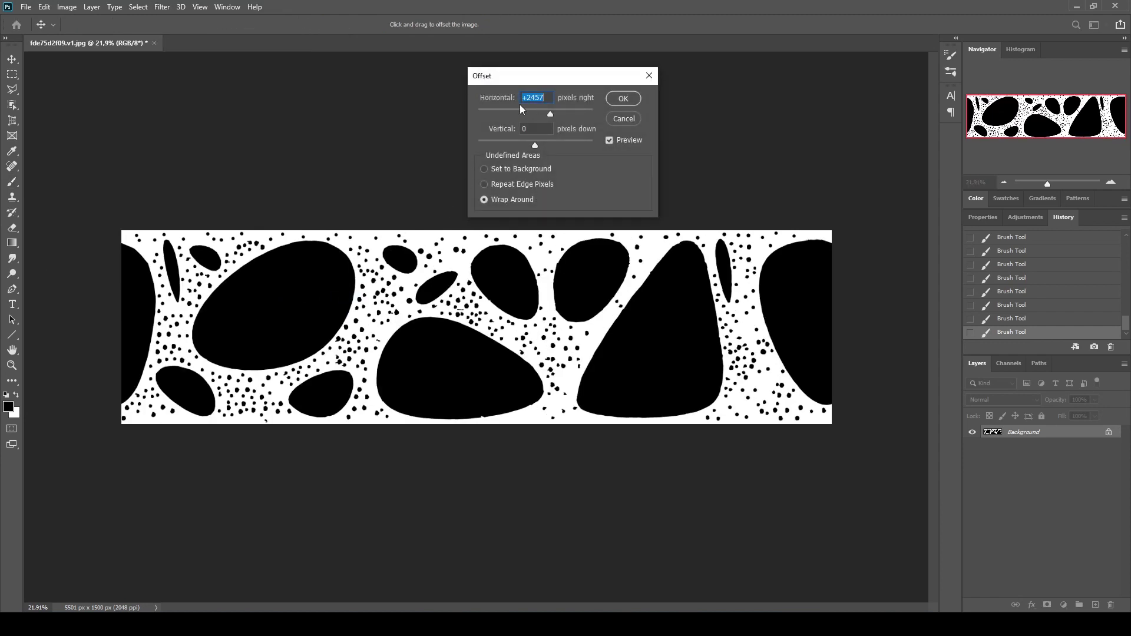
pyautogui.moveTo(548, 108)
pyautogui.mouseDown()
pyautogui.moveTo(568, 114)
pyautogui.moveTo(508, 113)
pyautogui.moveTo(540, 113)
pyautogui.mouseUp()
pyautogui.press('alt')
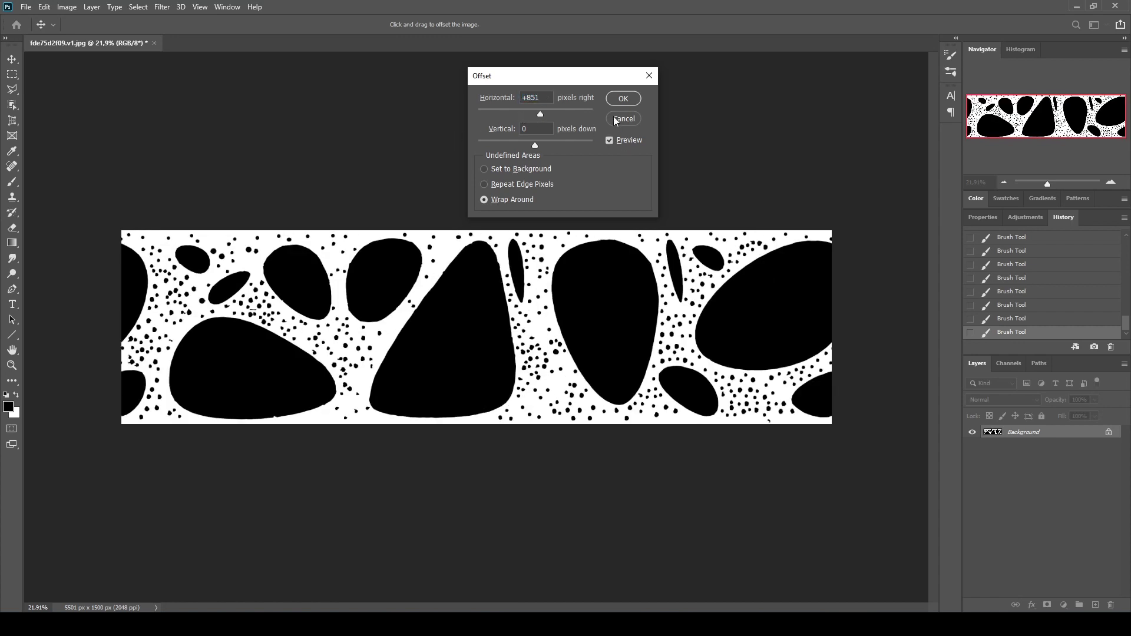
pyautogui.click(623, 99)
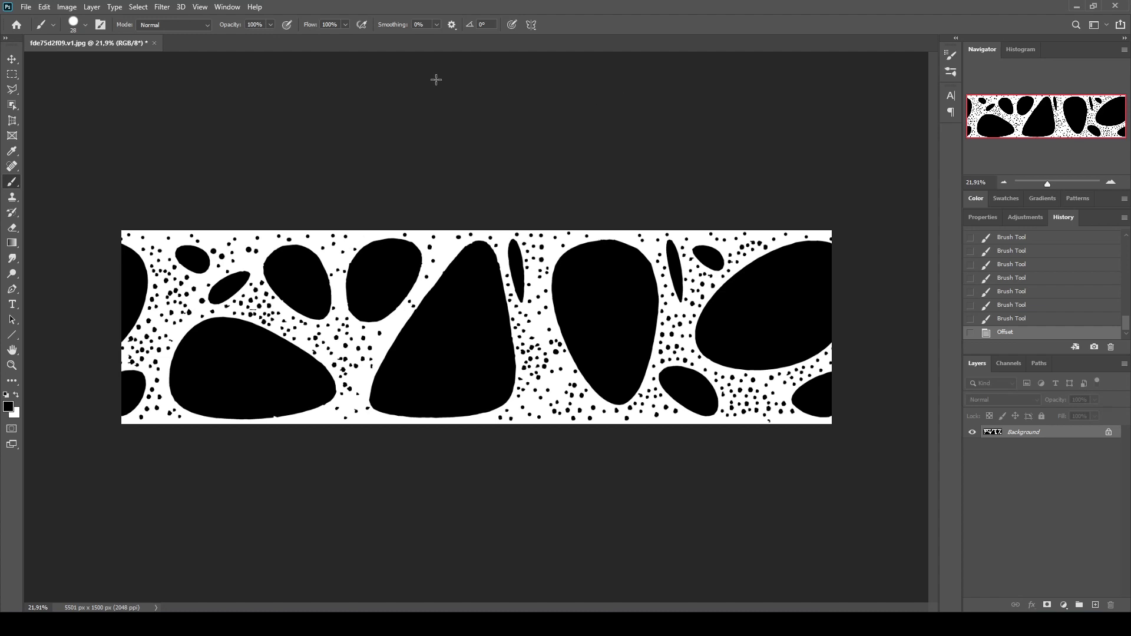
# Step: Try pasting the whole pattern into a new alpha channel, undo it, and deselect the canvas
pyautogui.hotkey('ctrl', 'a')
pyautogui.click(1002, 364)
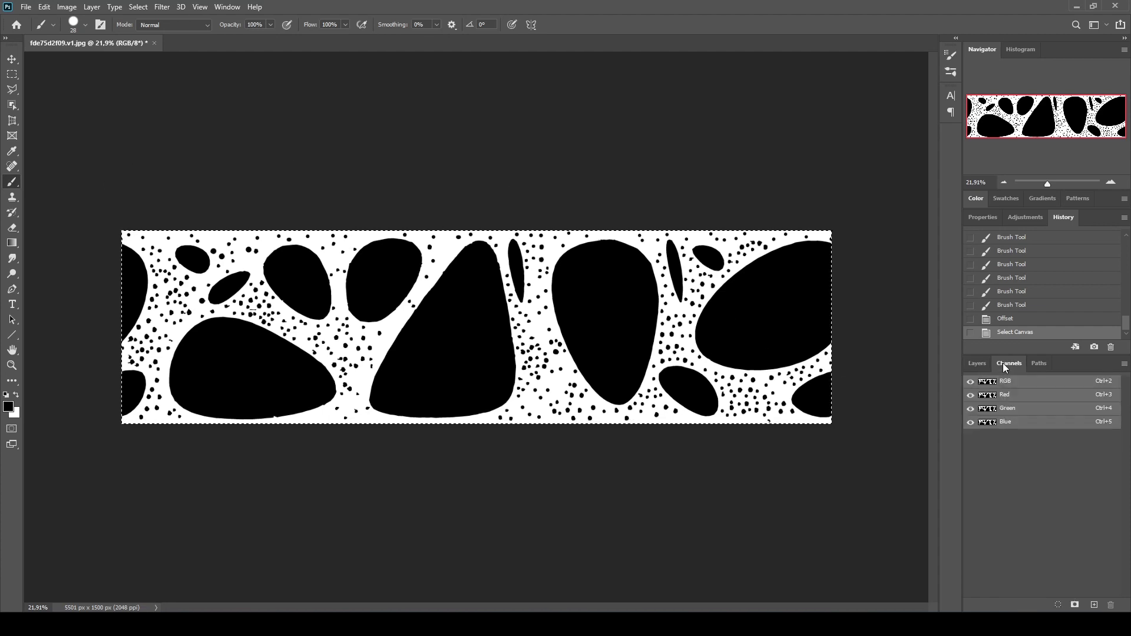
pyautogui.click(1094, 606)
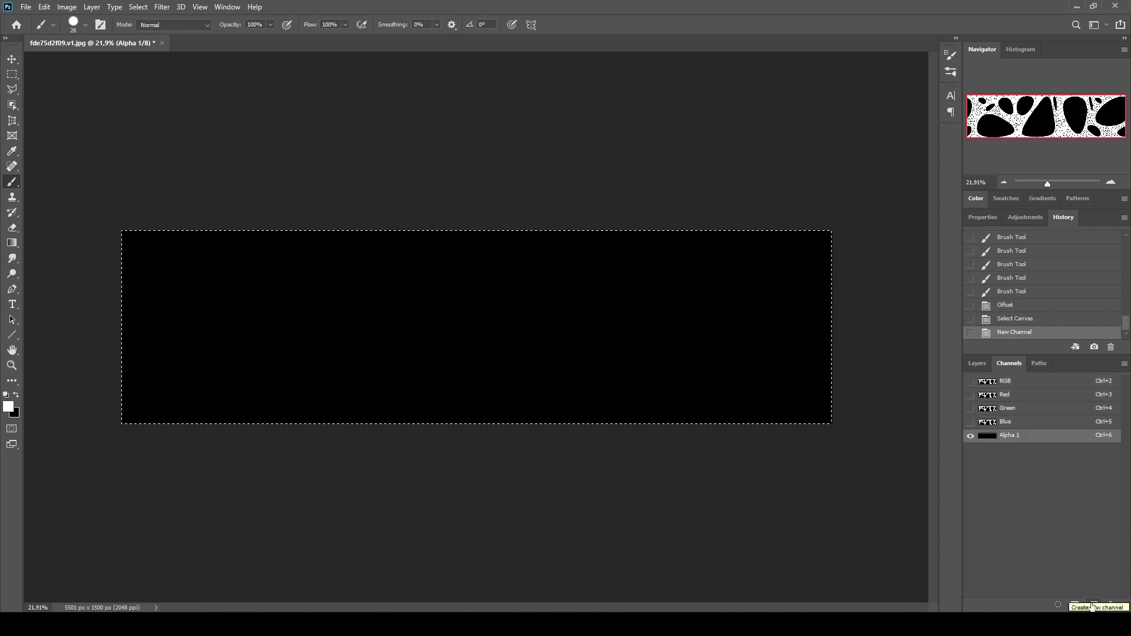
pyautogui.hotkey('ctrl', 'v')
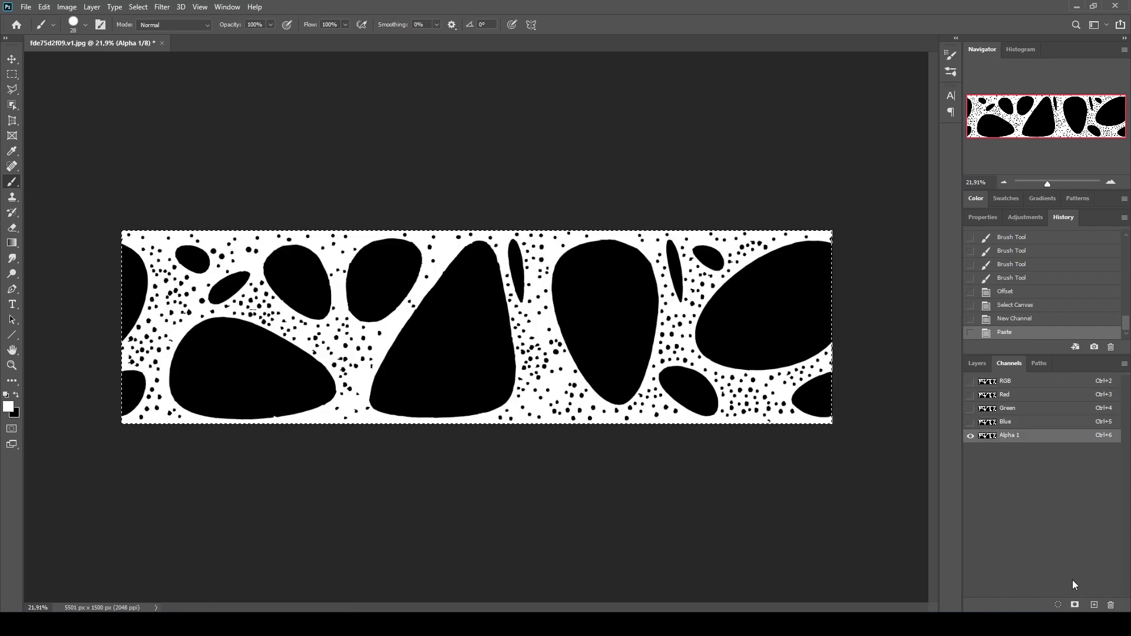
pyautogui.hotkey('ctrl', 'z')
pyautogui.hotkey('ctrl', 'z')
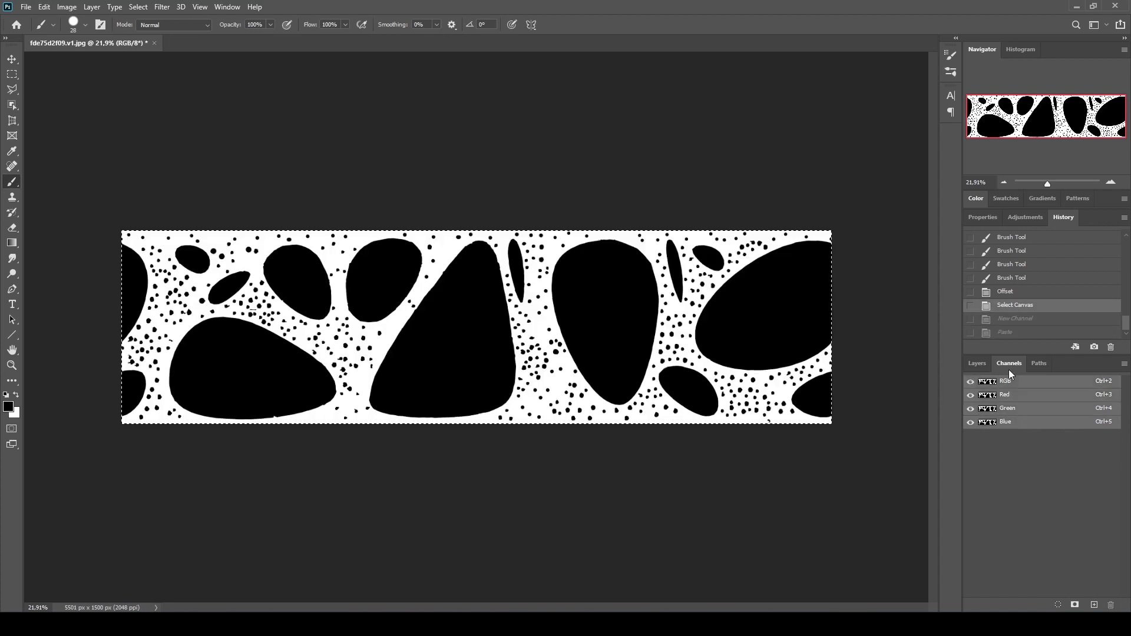
pyautogui.click(978, 363)
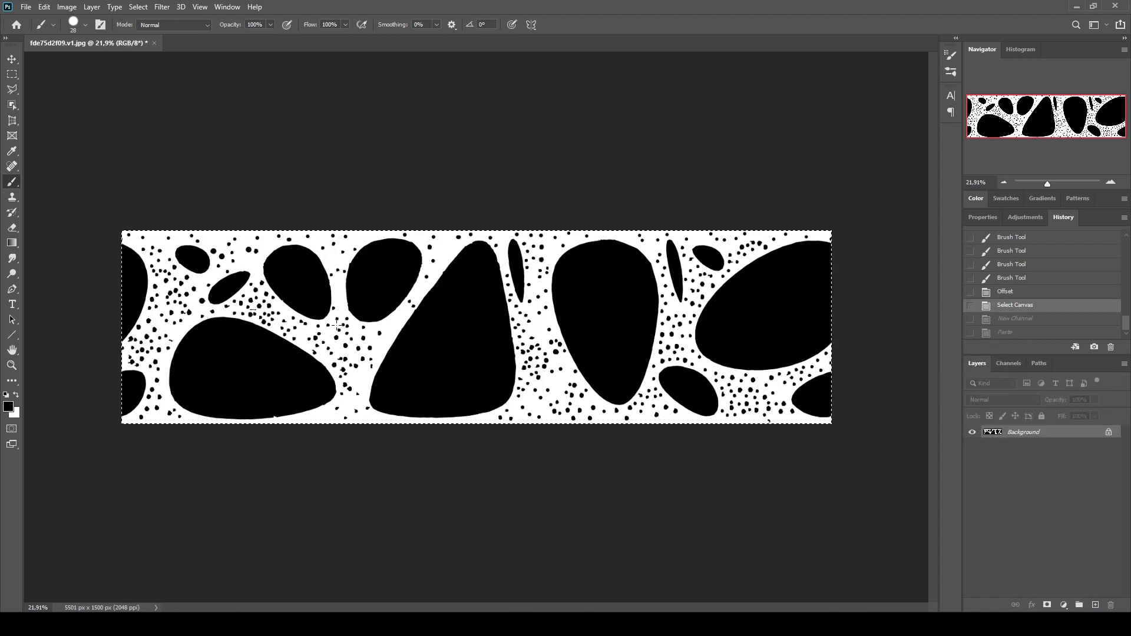
pyautogui.hotkey('ctrl', 'd')
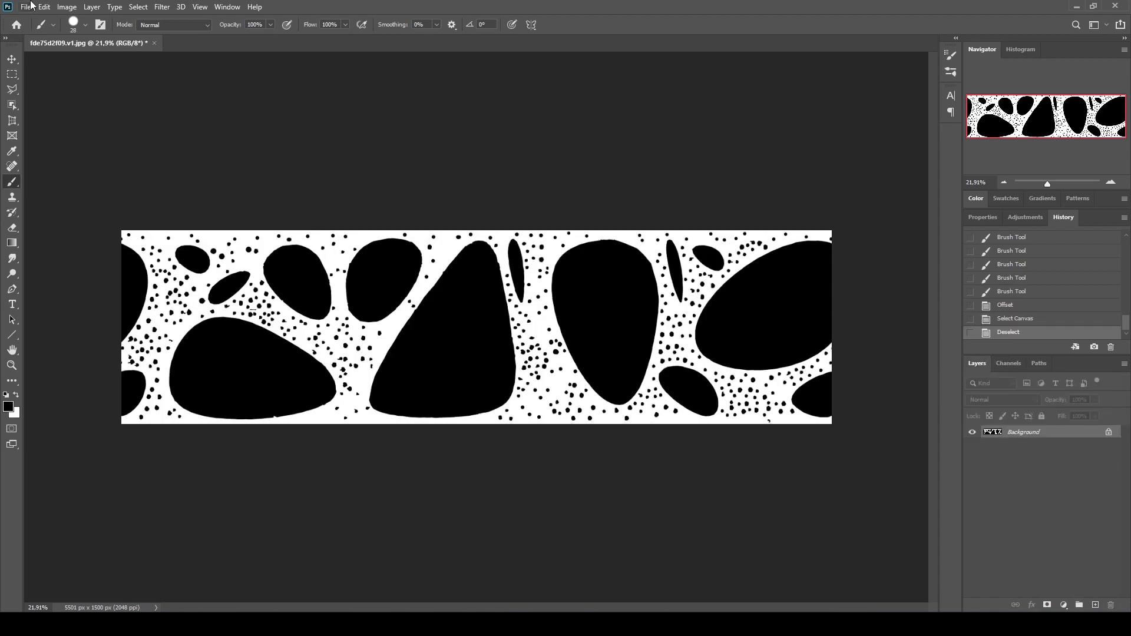
# Step: Unlock the background so it becomes a regular layer
pyautogui.click(138, 7)
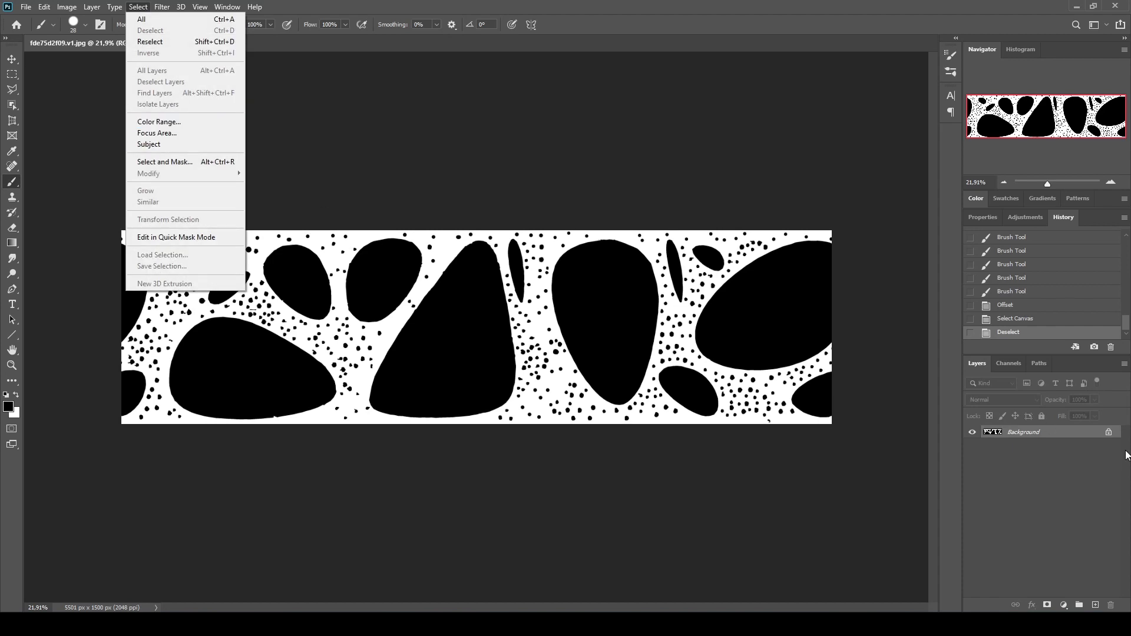
pyautogui.click(1099, 463)
pyautogui.click(1109, 434)
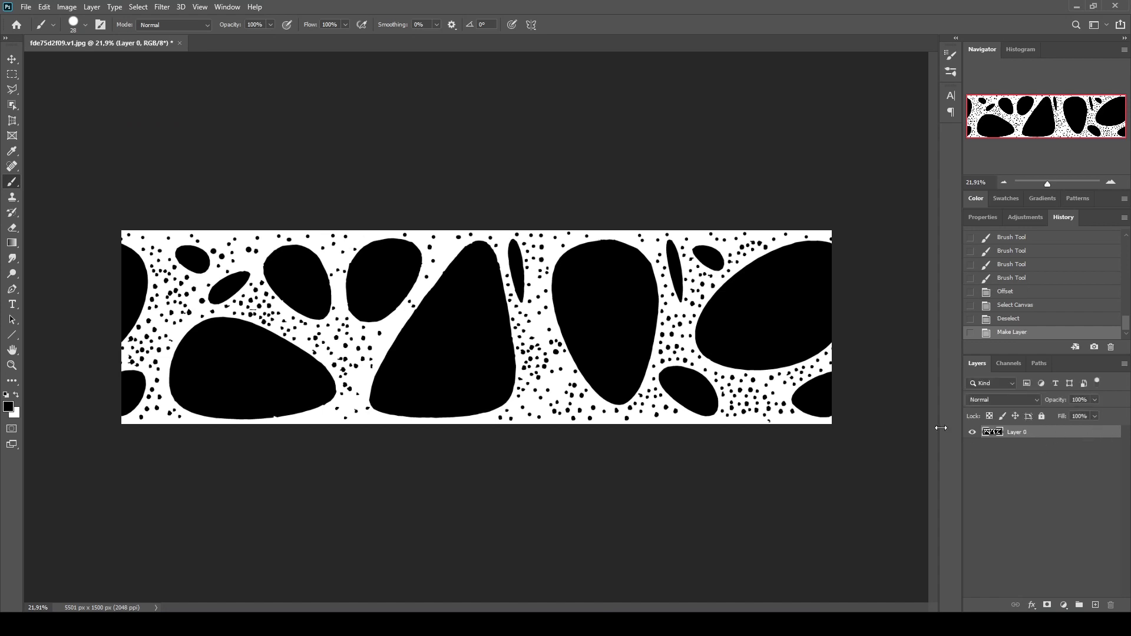
# Step: Start a Color Range selection, sample the image colour, set the fuzziness to 50 and the selection preview to None
pyautogui.click(143, 11)
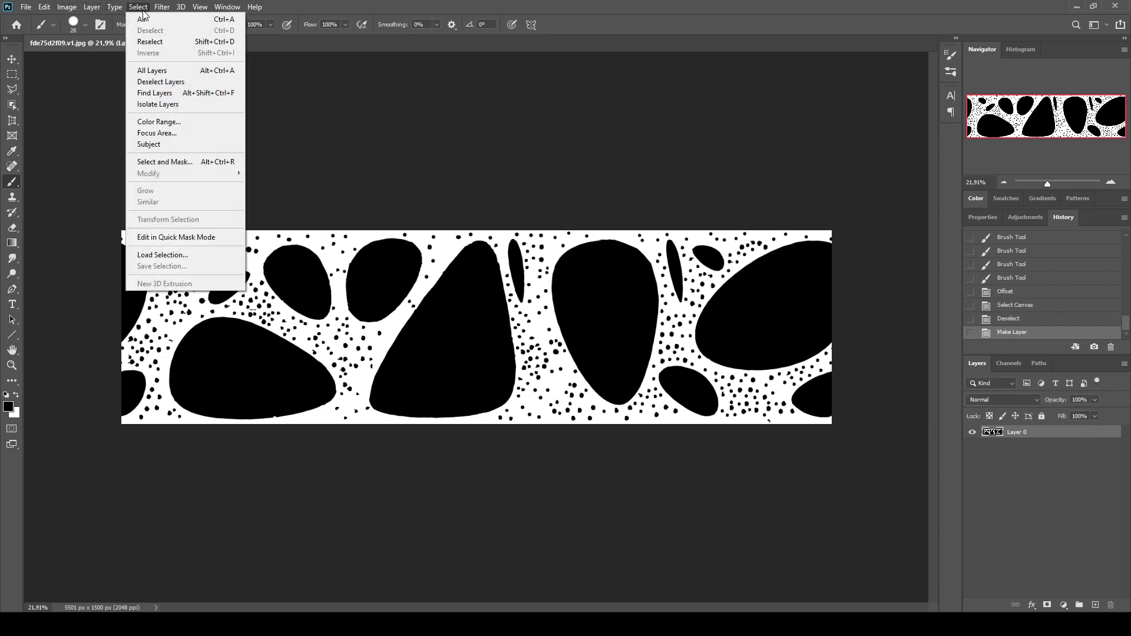
pyautogui.click(174, 124)
pyautogui.click(501, 316)
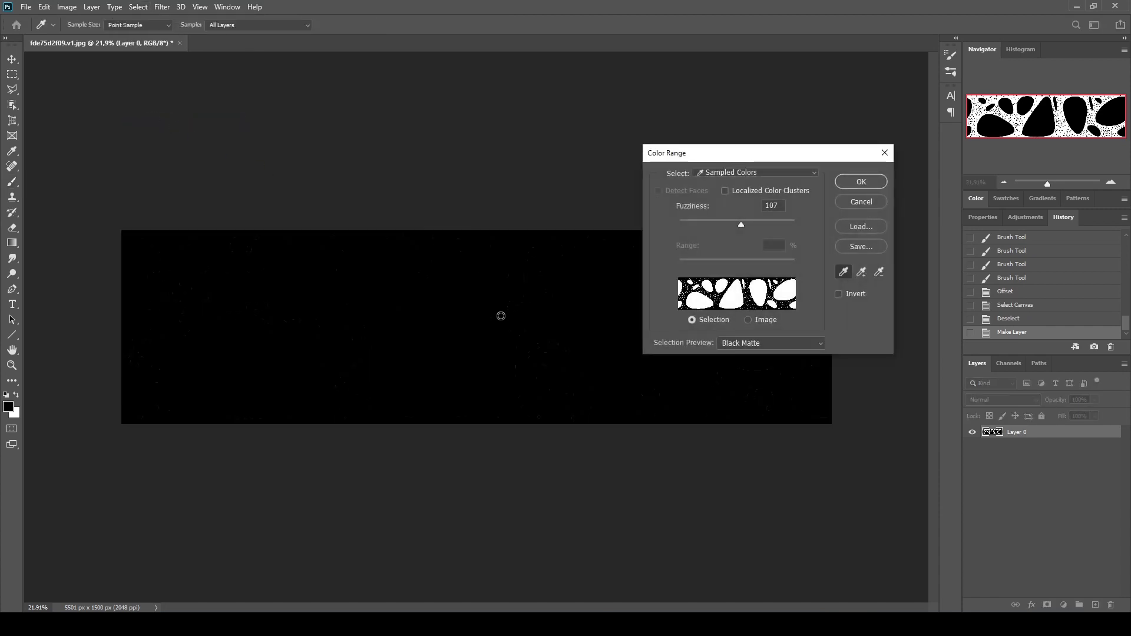
pyautogui.moveTo(739, 223); pyautogui.dragTo(689, 222)
pyautogui.click(698, 221)
pyautogui.click(730, 343)
pyautogui.click(729, 355)
pyautogui.click(736, 343)
pyautogui.click(736, 343)
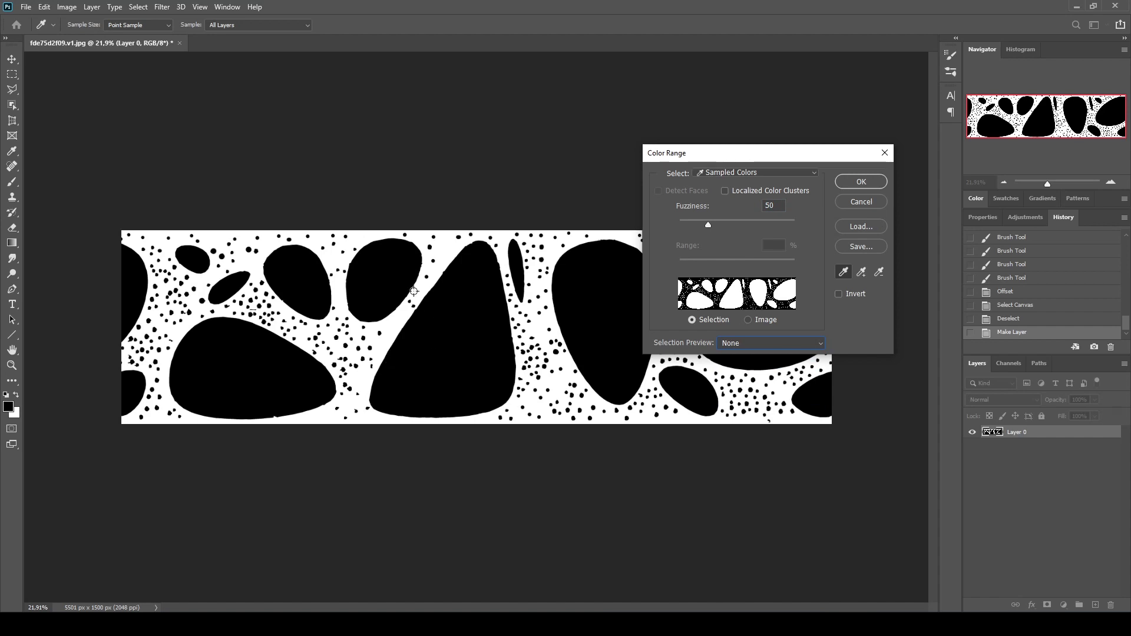
# Step: Select the black areas with a Color Range fuzziness of 100, delete them, and deselect
pyautogui.click(453, 327)
pyautogui.moveTo(707, 227); pyautogui.dragTo(753, 225)
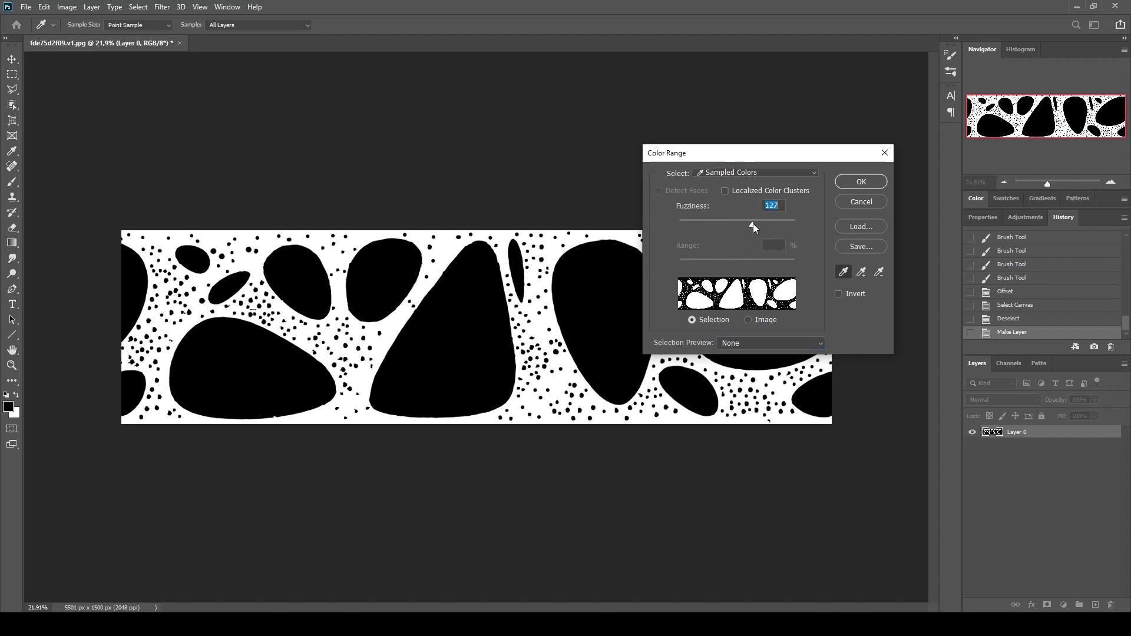
pyautogui.write('100')
pyautogui.click(850, 183)
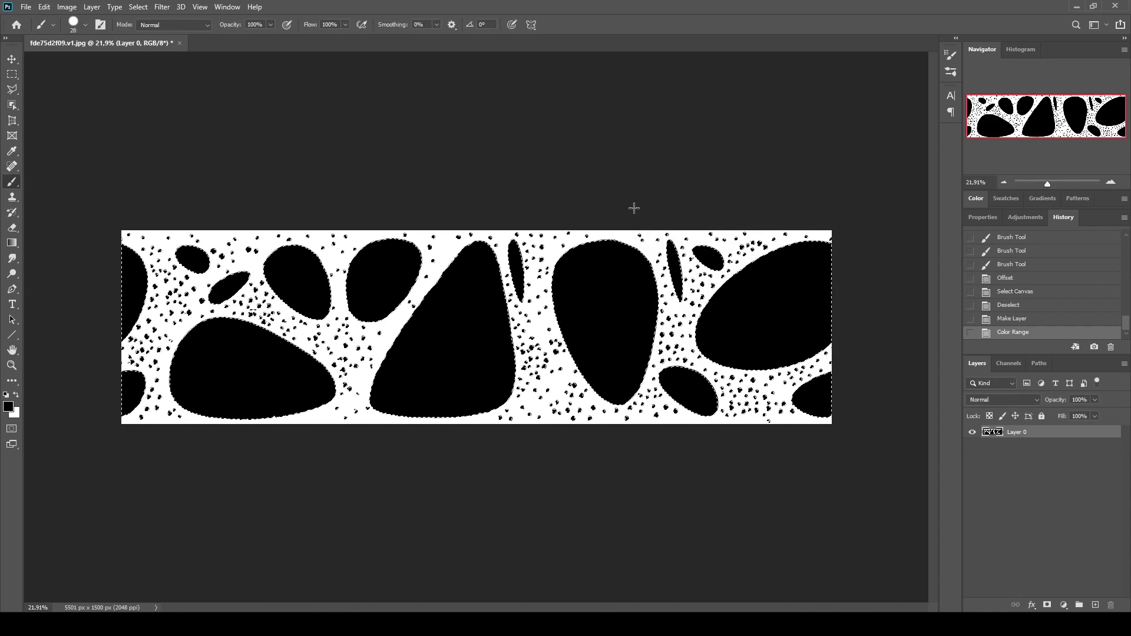
pyautogui.press('Delete')
pyautogui.hotkey('ctrl', 'd')
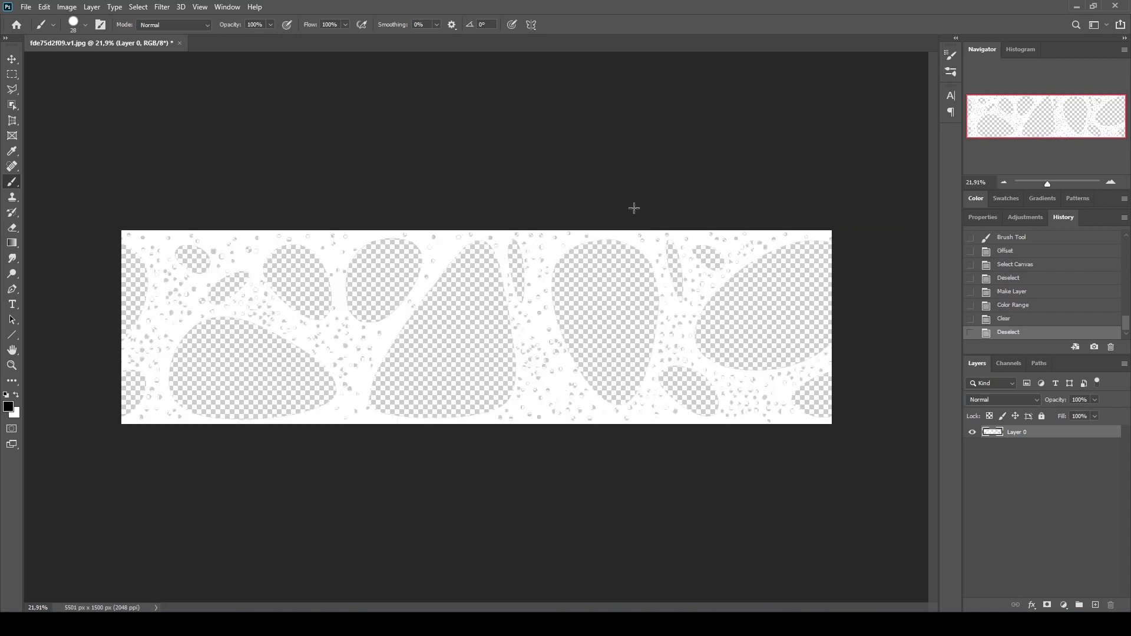
# Step: Examine the edges of the cut-out round holes up close for leftover dark pixels
pyautogui.keyDown('alt'); pyautogui.scroll(15, 600, 255); pyautogui.keyUp('alt')
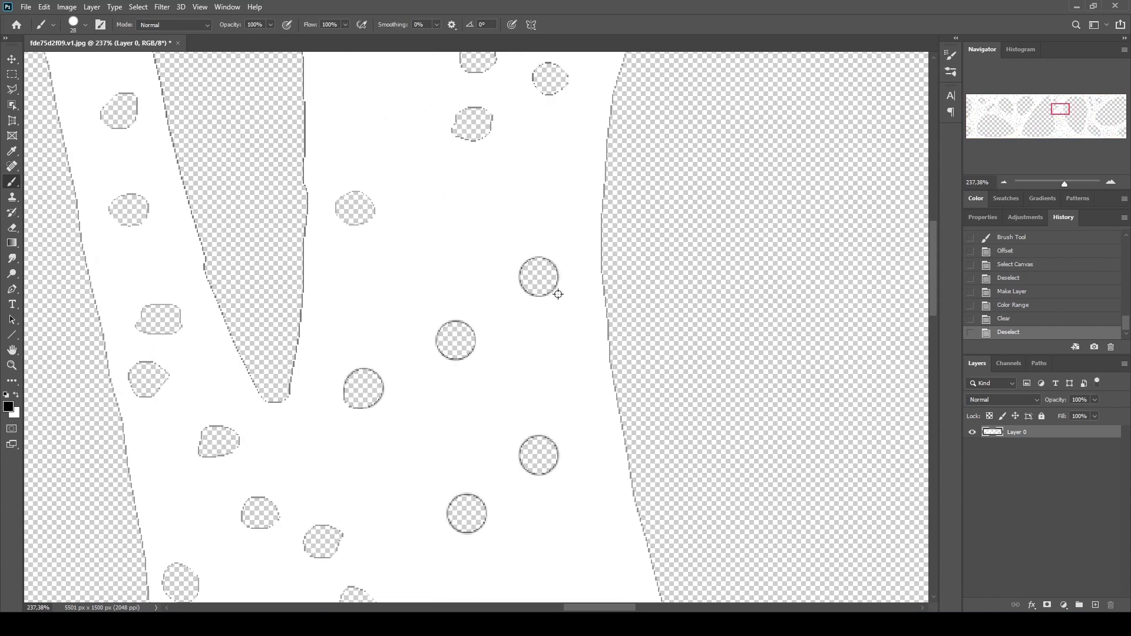
pyautogui.keyDown('alt'); pyautogui.scroll(4, 518, 303); pyautogui.keyUp('alt')
pyautogui.keyDown('alt'); pyautogui.scroll(2, 534, 255); pyautogui.keyUp('alt')
pyautogui.keyDown('alt'); pyautogui.scroll(-2, 527, 255); pyautogui.keyUp('alt')
pyautogui.keyDown('alt'); pyautogui.scroll(-1, 527, 254); pyautogui.keyUp('alt')
pyautogui.keyDown('alt'); pyautogui.scroll(6, 527, 254); pyautogui.keyUp('alt')
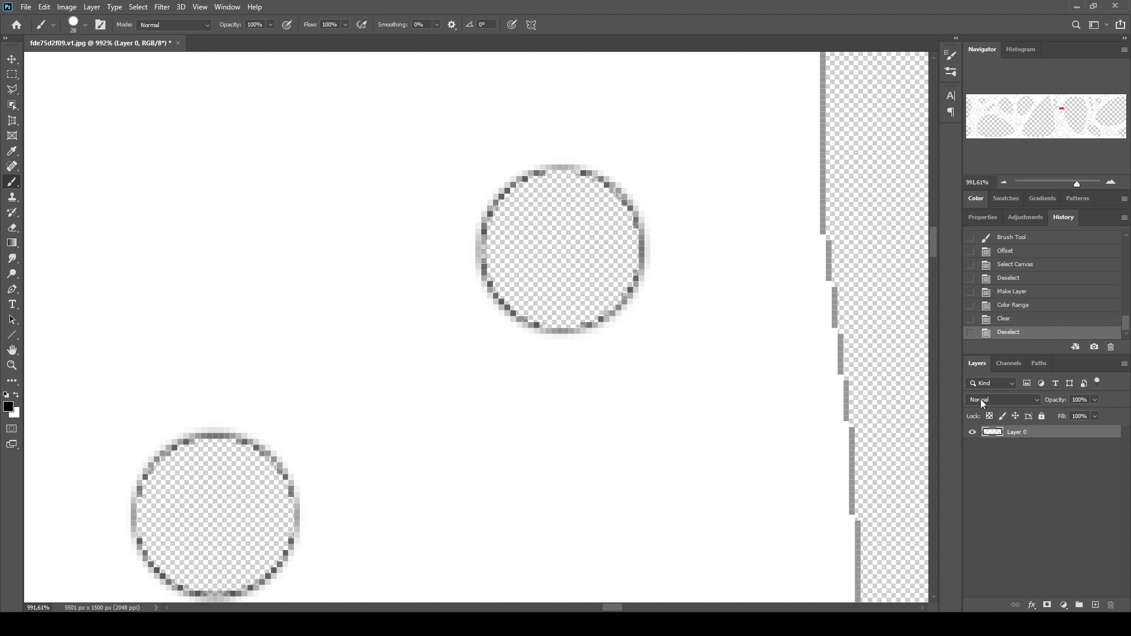
# Step: Step the history back to the Color Range selection made before the black areas were cleared, and deselect
pyautogui.click(1000, 321)
pyautogui.click(1013, 305)
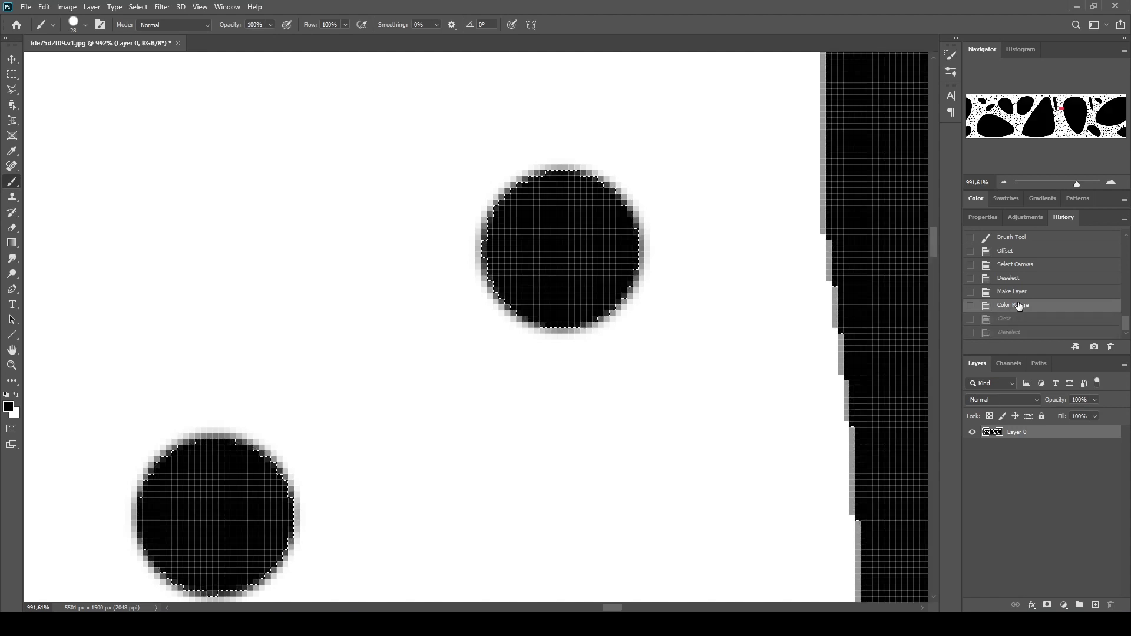
pyautogui.hotkey('ctrl', 'd')
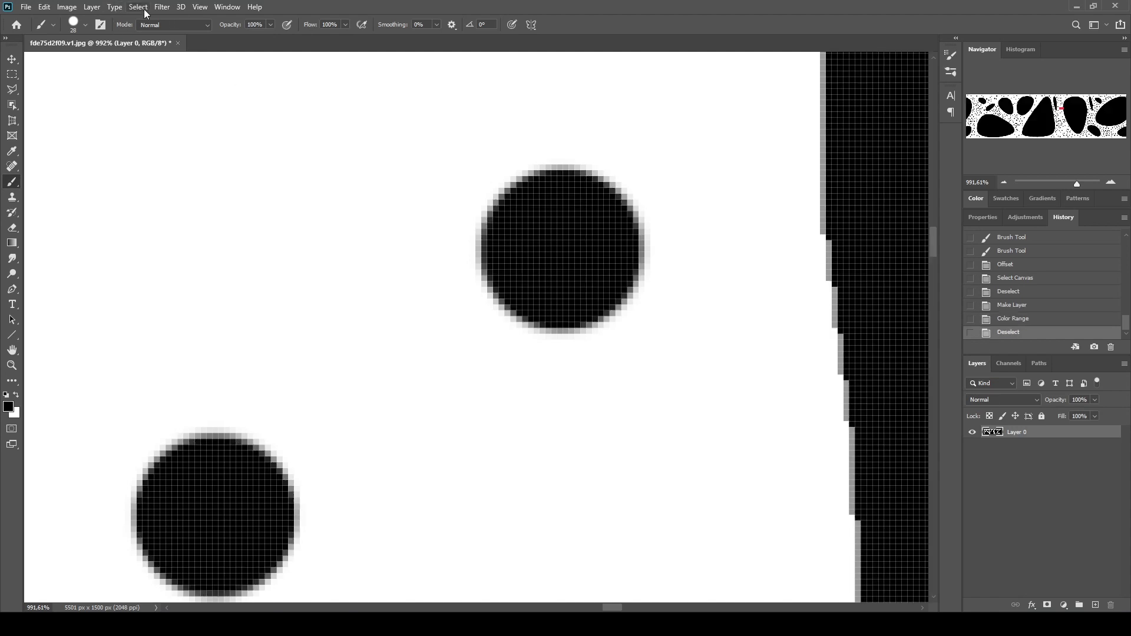
# Step: Select the black areas again with Color Range, raising the fuzziness to nearly its maximum
pyautogui.click(141, 9)
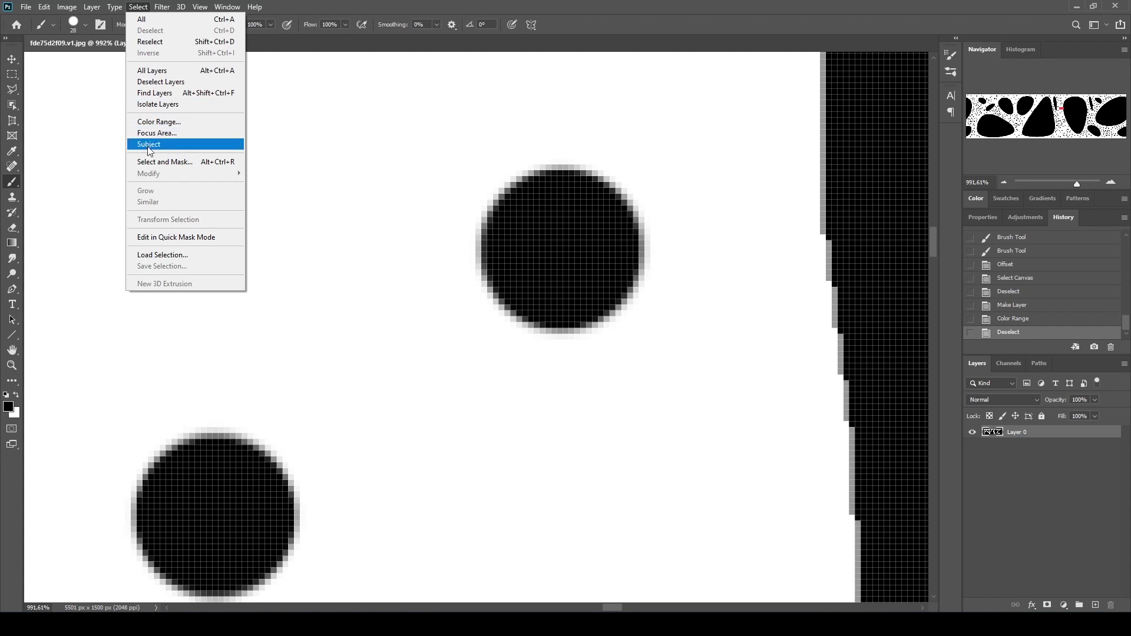
pyautogui.click(159, 121)
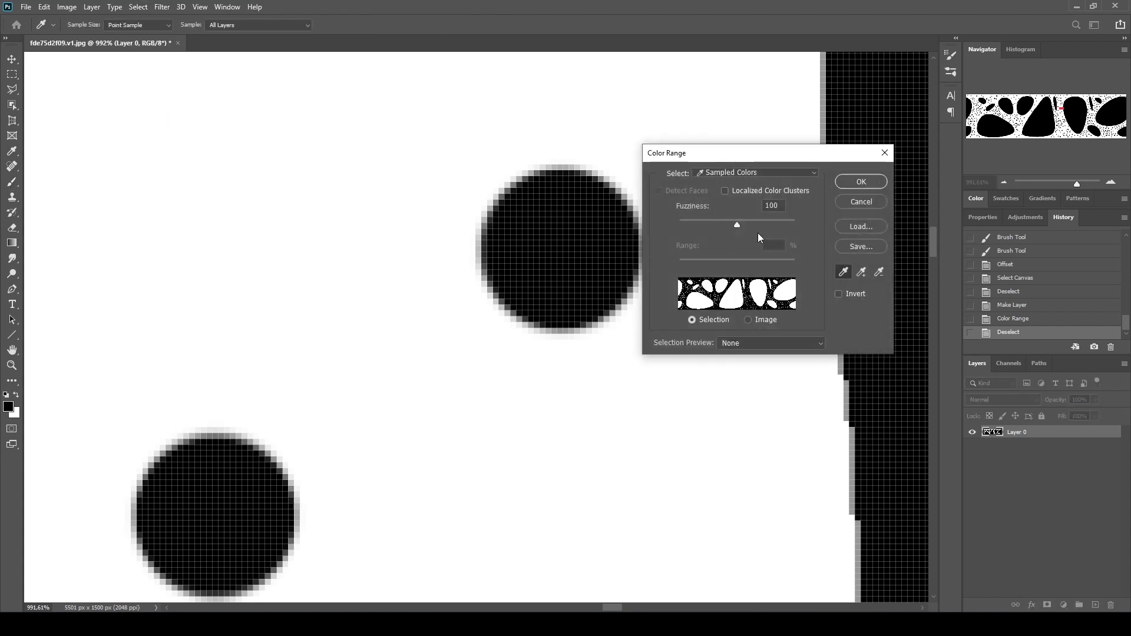
pyautogui.moveTo(735, 223); pyautogui.dragTo(790, 222)
pyautogui.click(873, 182)
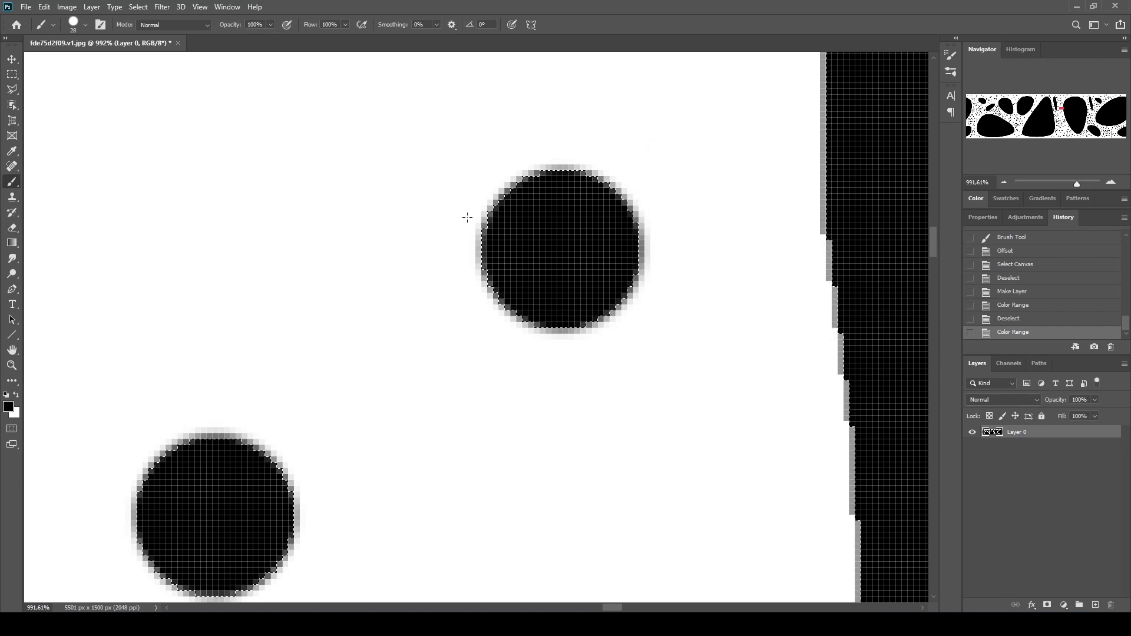
# Step: Expand the selection around the black holes in Select and Mask with Shift Edge at +100%
pyautogui.keyDown('alt'); pyautogui.scroll(4, 470, 219); pyautogui.keyUp('alt')
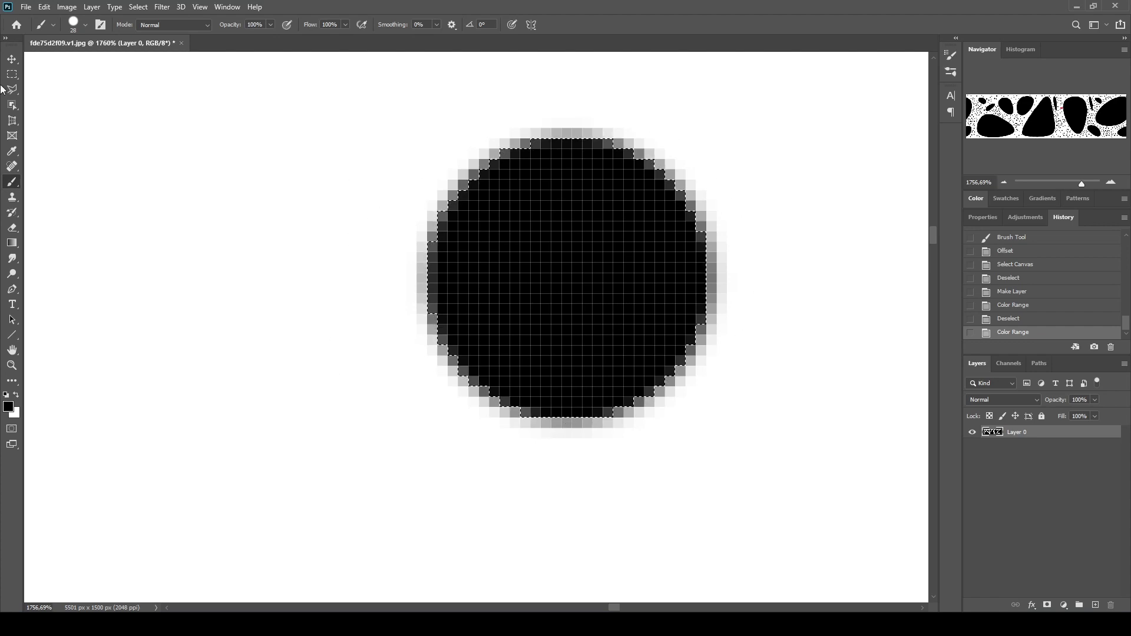
pyautogui.click(11, 76)
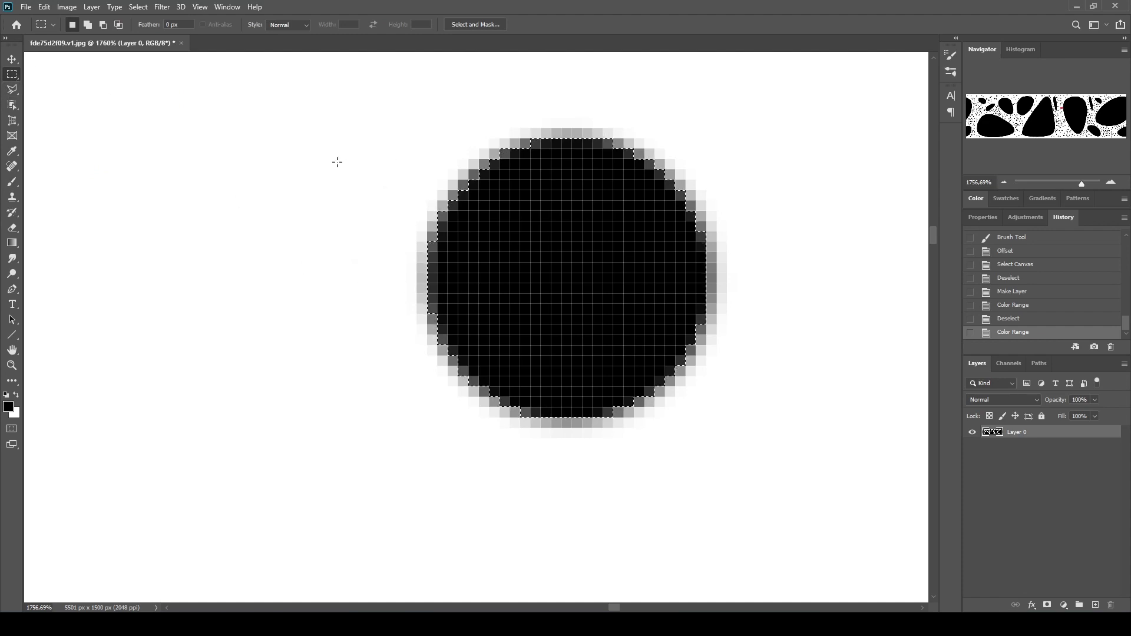
pyautogui.click(459, 23)
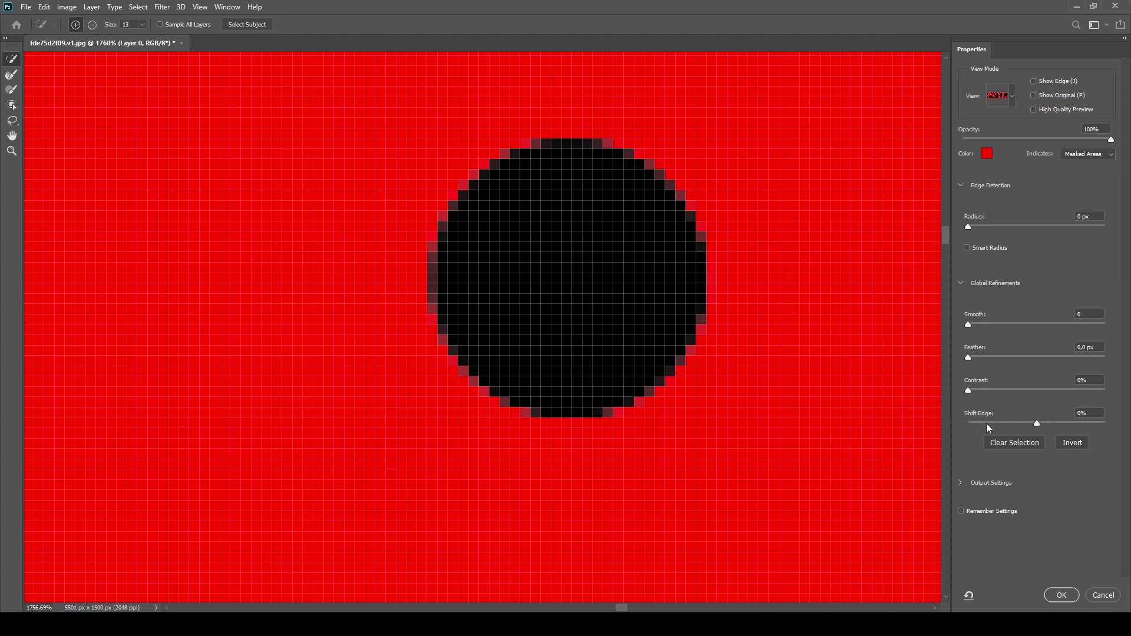
pyautogui.moveTo(1031, 422); pyautogui.dragTo(1045, 422)
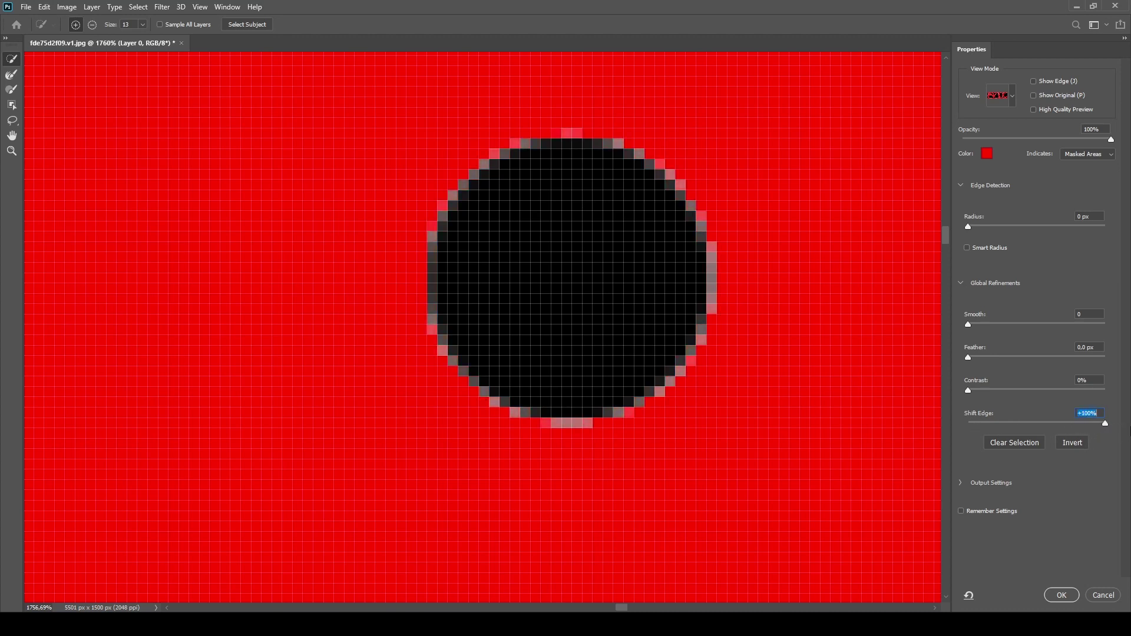
pyautogui.click(1060, 595)
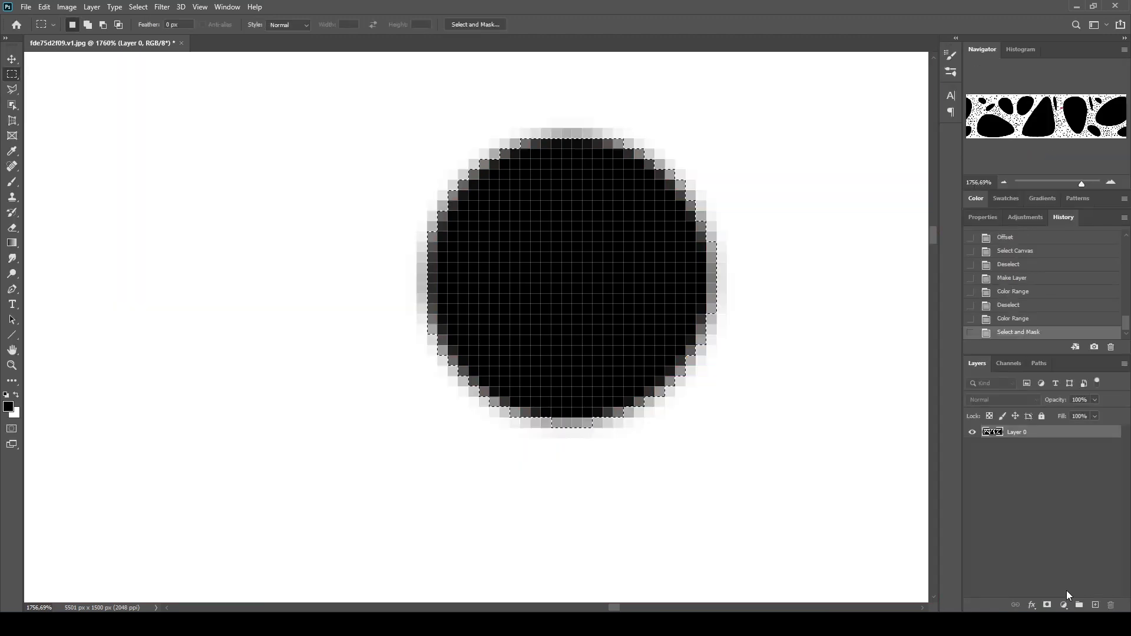
# Step: Run Select and Mask on the hole selection two more times, each with Shift Edge at +100%
pyautogui.click(471, 27)
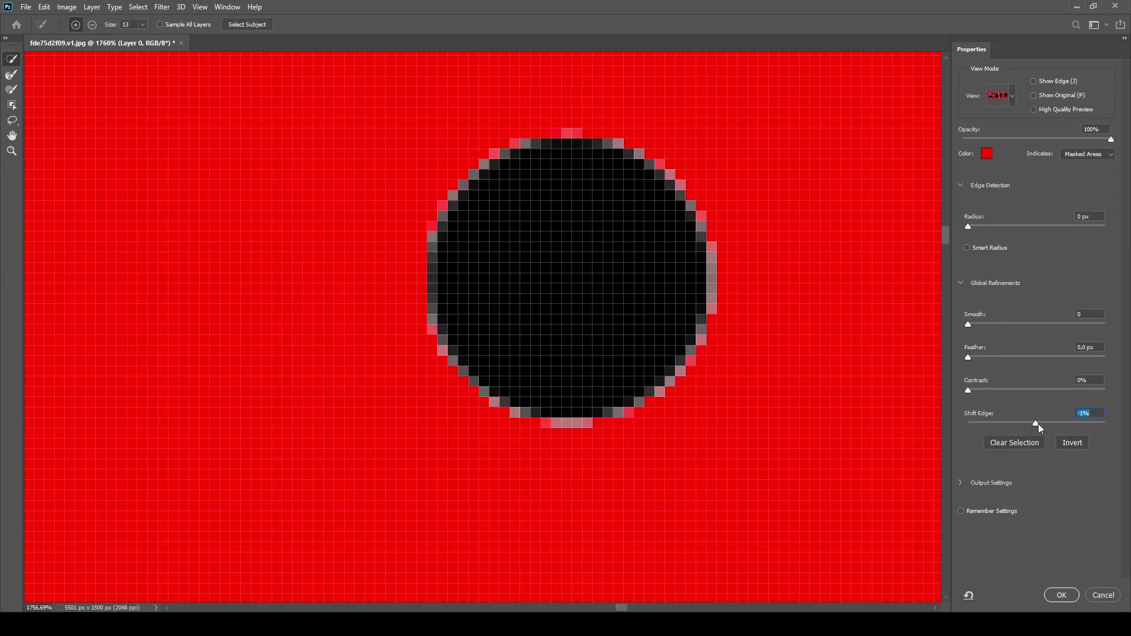
pyautogui.moveTo(1036, 424); pyautogui.dragTo(1129, 434)
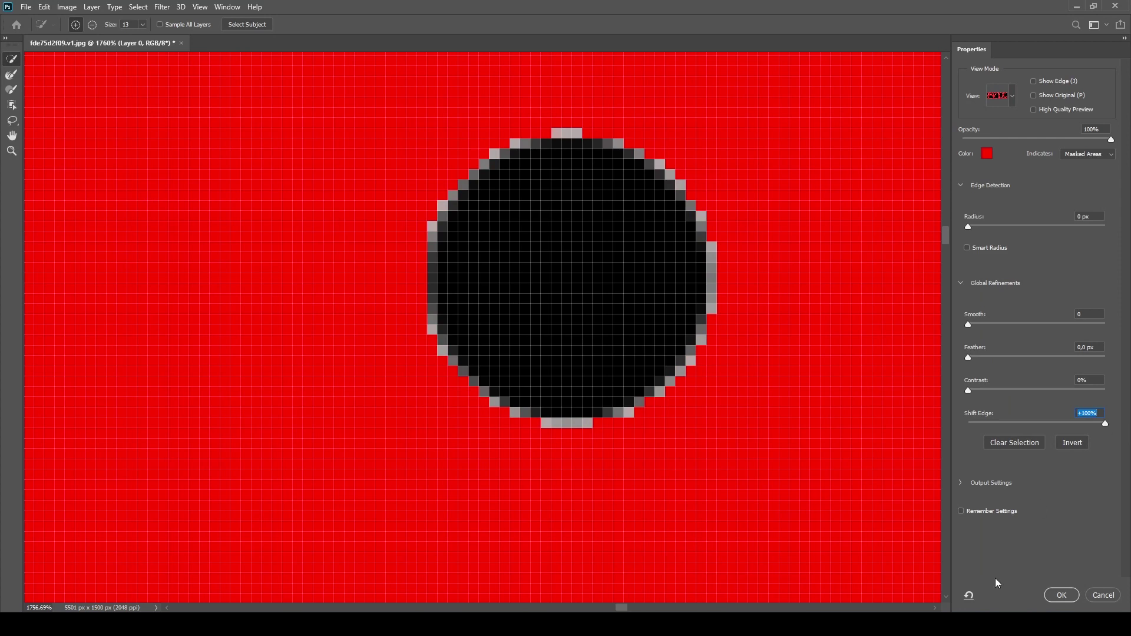
pyautogui.click(1057, 594)
pyautogui.click(478, 27)
pyautogui.moveTo(1037, 424); pyautogui.dragTo(1129, 423)
pyautogui.click(1060, 594)
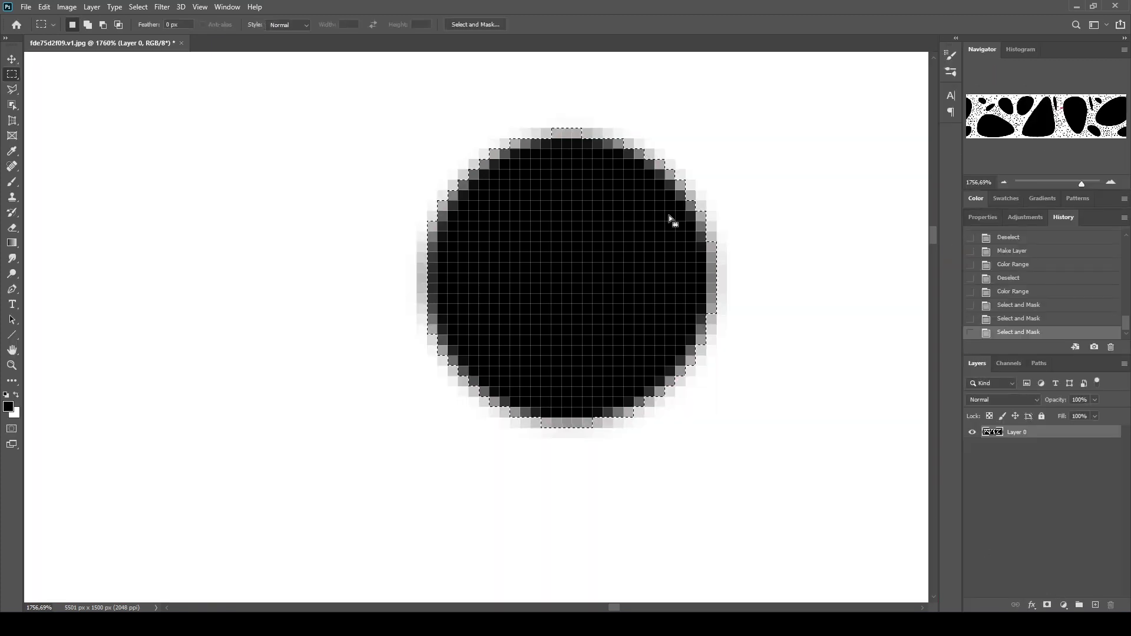
# Step: Refine the selection in Select and Mask with Shift Edge +100%, Feather 0.5 px and a raised Contrast to cover the grey edge pixels
pyautogui.click(474, 24)
pyautogui.moveTo(1034, 424); pyautogui.dragTo(1128, 425)
pyautogui.moveTo(967, 359); pyautogui.dragTo(1037, 390)
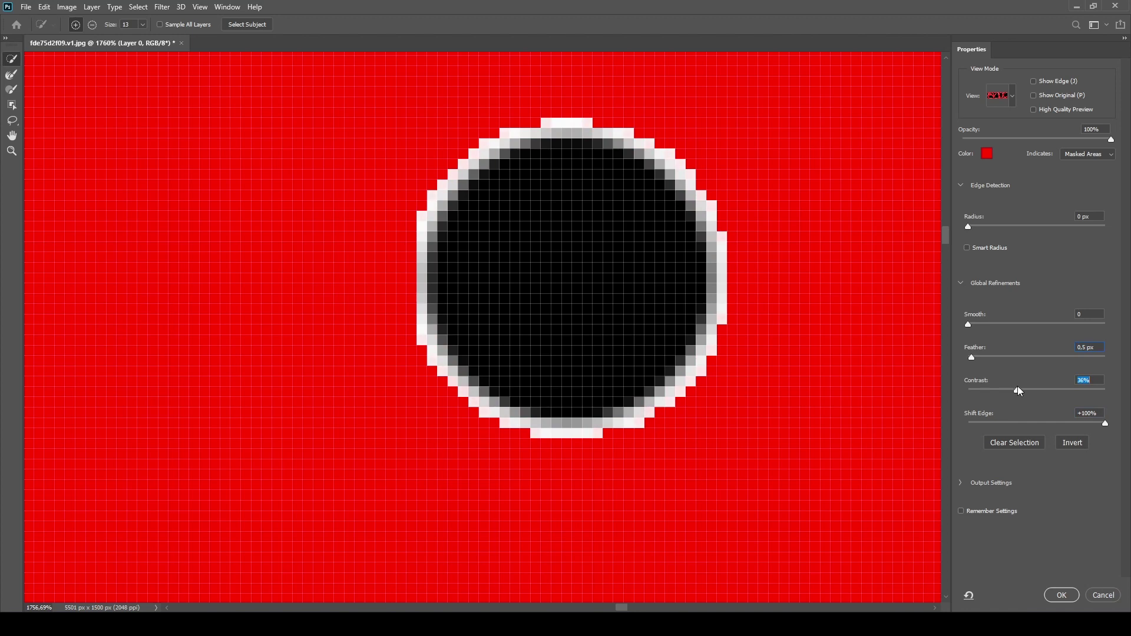
pyautogui.click(1060, 594)
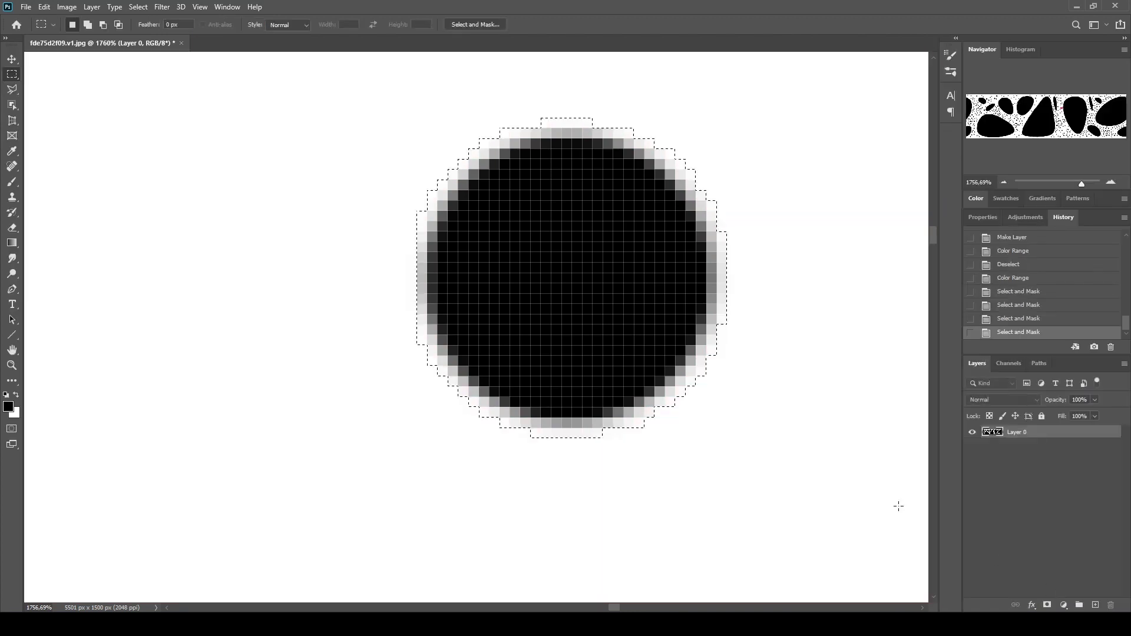
# Step: Delete the expanded selection to make the holes transparent, deselect, and check the whole panel
pyautogui.keyDown('alt'); pyautogui.scroll(-5, 537, 314); pyautogui.keyUp('alt')
pyautogui.keyDown('alt'); pyautogui.scroll(-3, 537, 314); pyautogui.keyUp('alt')
pyautogui.keyDown('alt'); pyautogui.scroll(1, 528, 313); pyautogui.keyUp('alt')
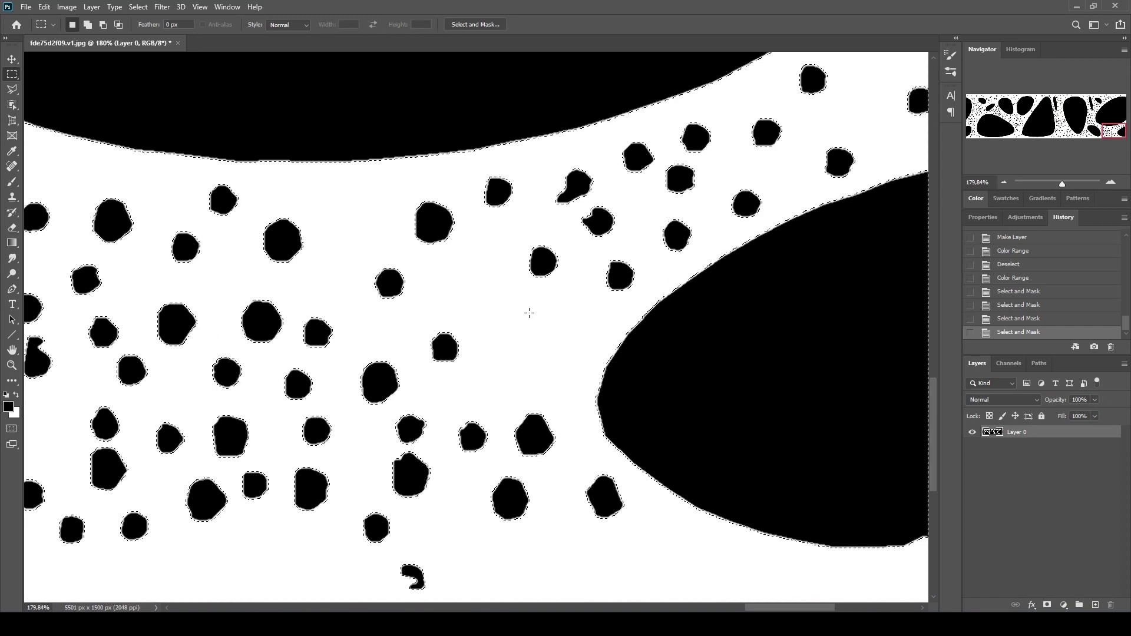
pyautogui.press('Delete')
pyautogui.hotkey('ctrl', 'd')
pyautogui.keyDown('alt'); pyautogui.scroll(-3, 528, 313); pyautogui.keyUp('alt')
pyautogui.keyDown('alt'); pyautogui.scroll(1, 462, 399); pyautogui.keyUp('alt')
pyautogui.keyDown('alt'); pyautogui.scroll(5, 260, 228); pyautogui.keyUp('alt')
pyautogui.keyDown('alt'); pyautogui.scroll(-12, 510, 450); pyautogui.keyUp('alt')
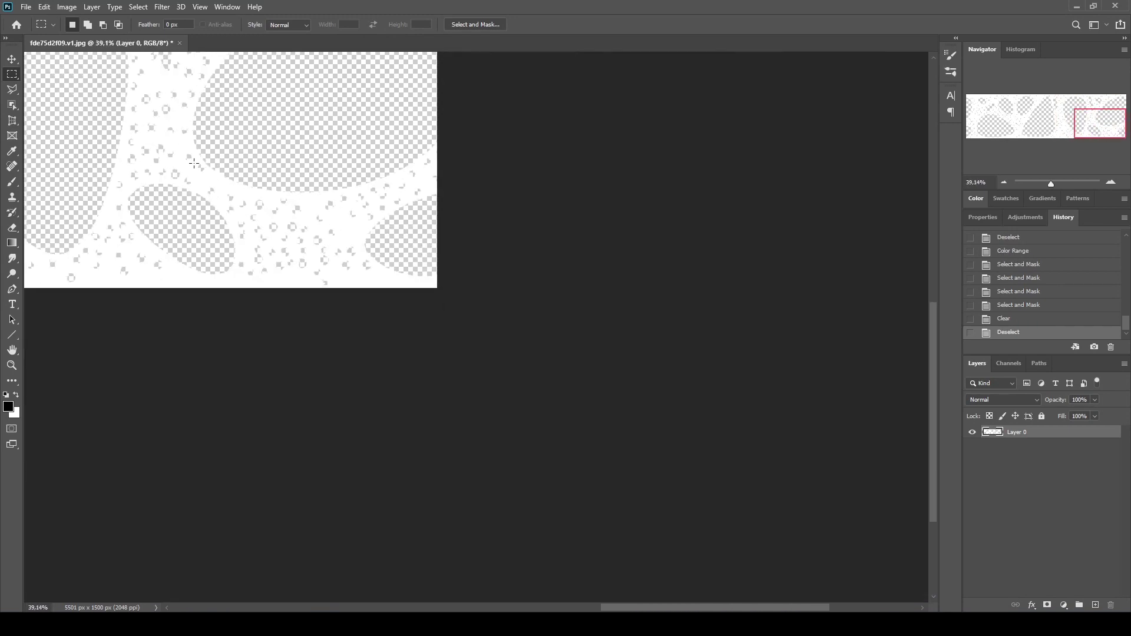
pyautogui.keyDown('alt'); pyautogui.scroll(4, 588, 383); pyautogui.keyUp('alt')
pyautogui.keyDown('alt'); pyautogui.scroll(-2, 597, 372); pyautogui.keyUp('alt')
pyautogui.keyDown('alt'); pyautogui.scroll(1, 433, 299); pyautogui.keyUp('alt')
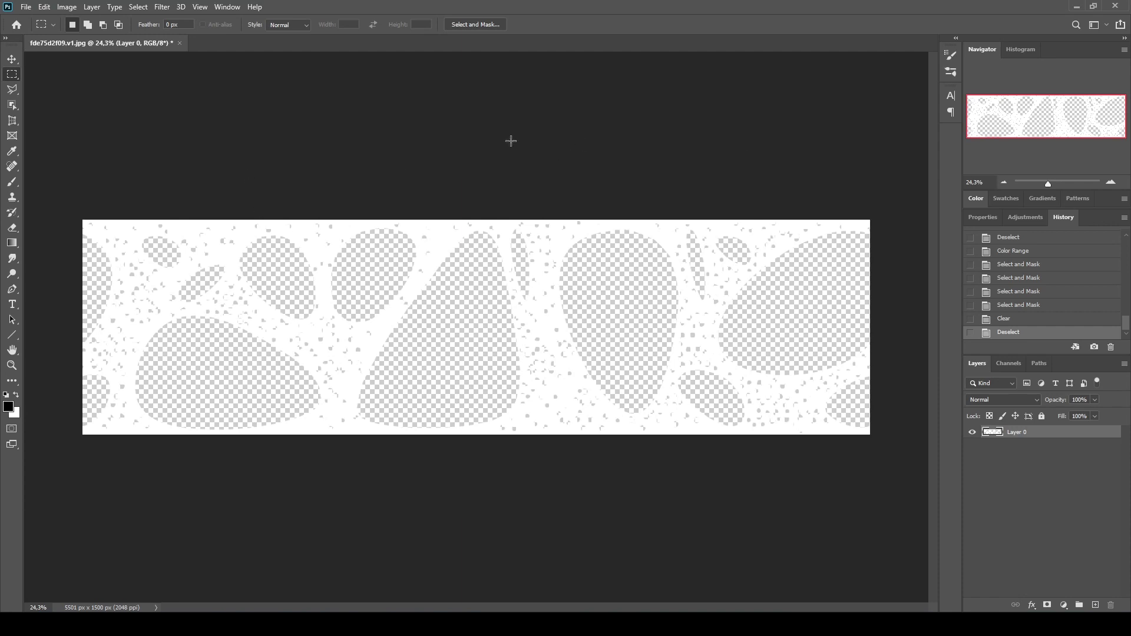
# Step: Save the image in folder 134 as a PNG copy named FACADE PATTERN, with the large file size option
pyautogui.click(24, 7)
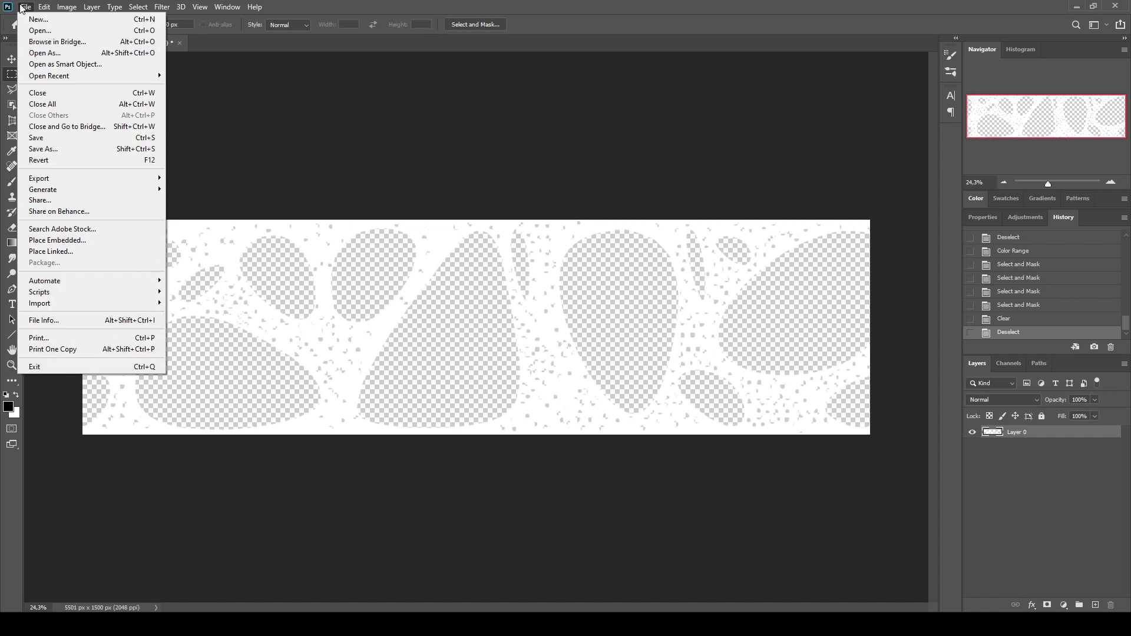
pyautogui.click(52, 150)
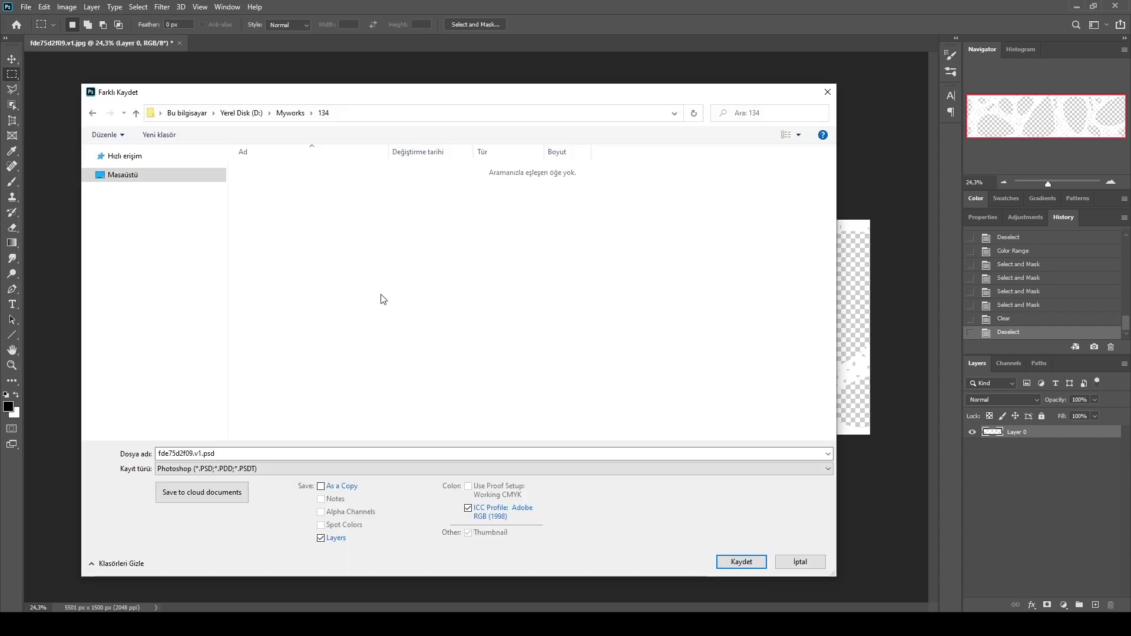
pyautogui.click(300, 453)
pyautogui.write('PAT')
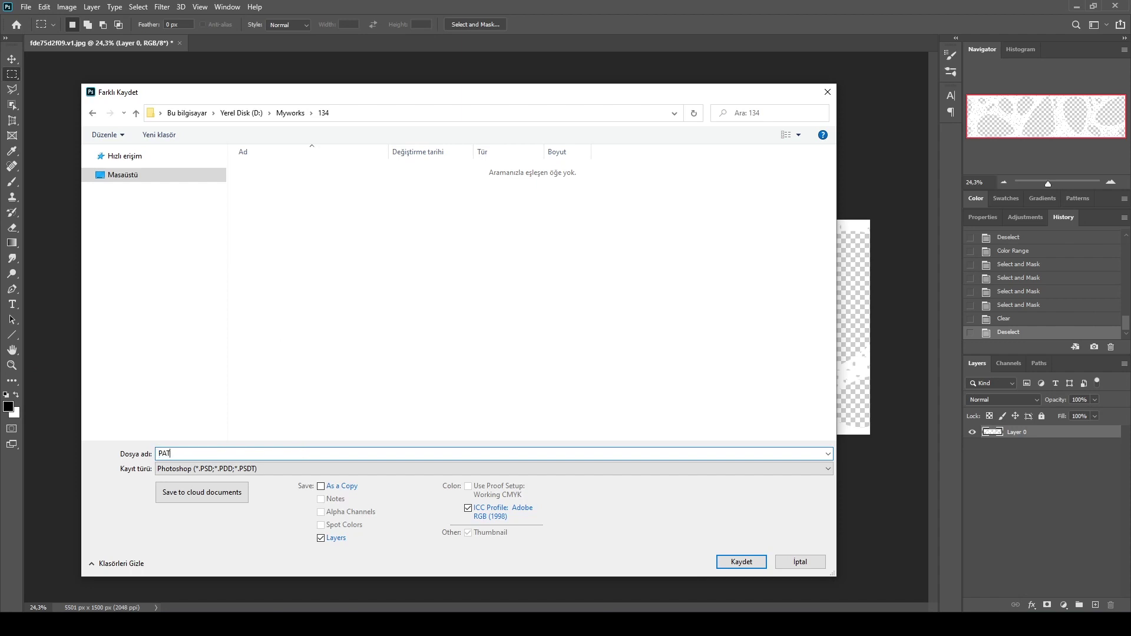
pyautogui.write('FACADE')
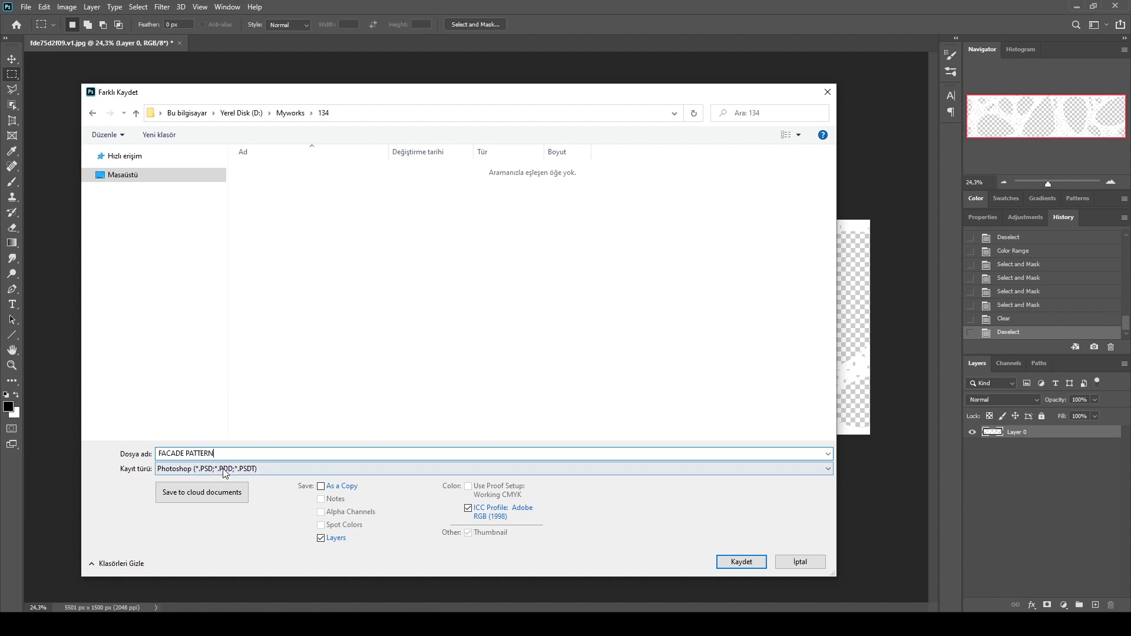
pyautogui.click(216, 469)
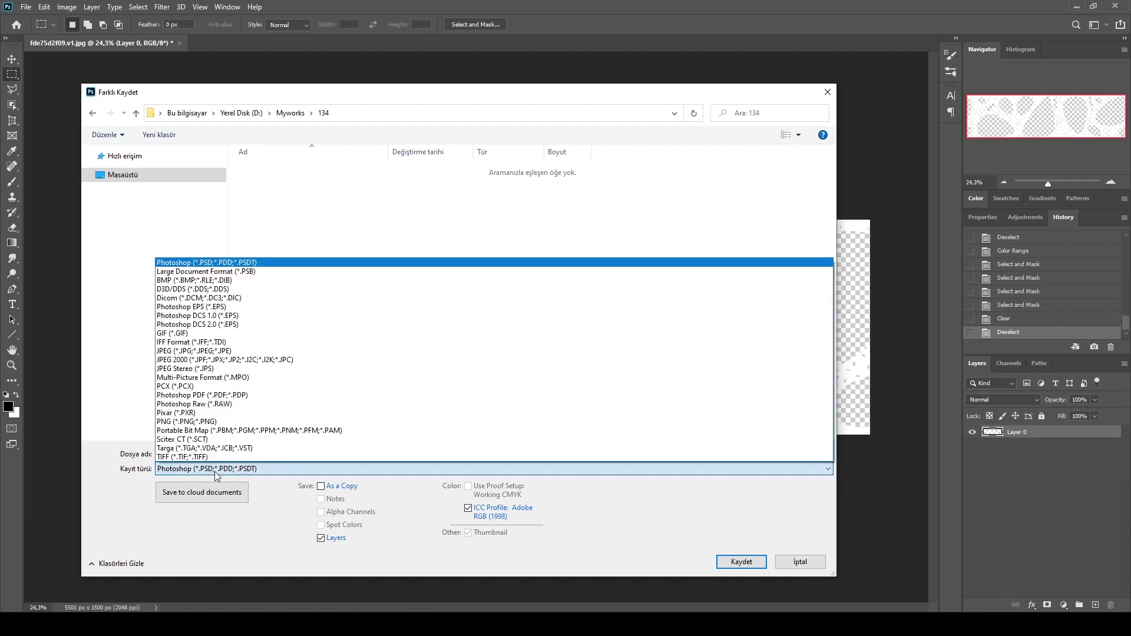
pyautogui.click(182, 422)
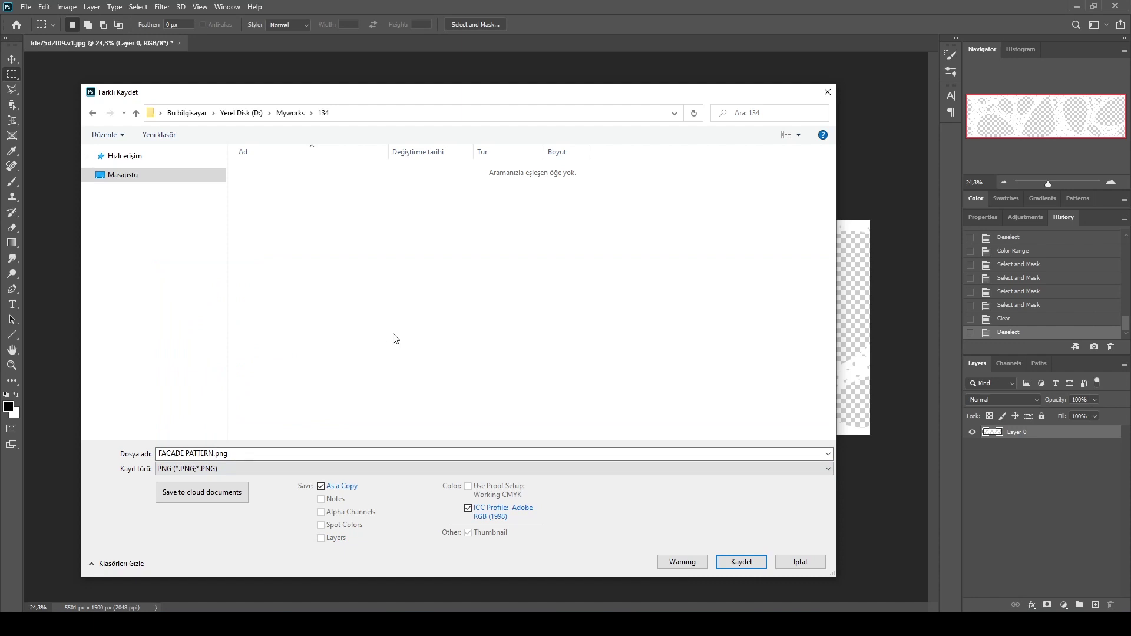
pyautogui.click(736, 563)
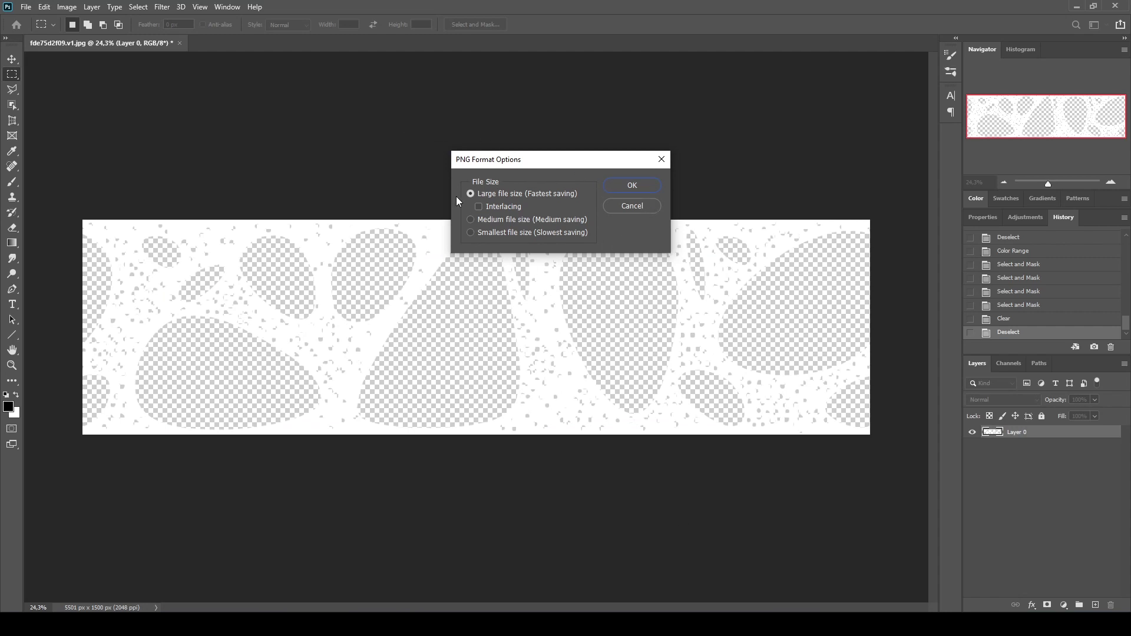
pyautogui.click(622, 185)
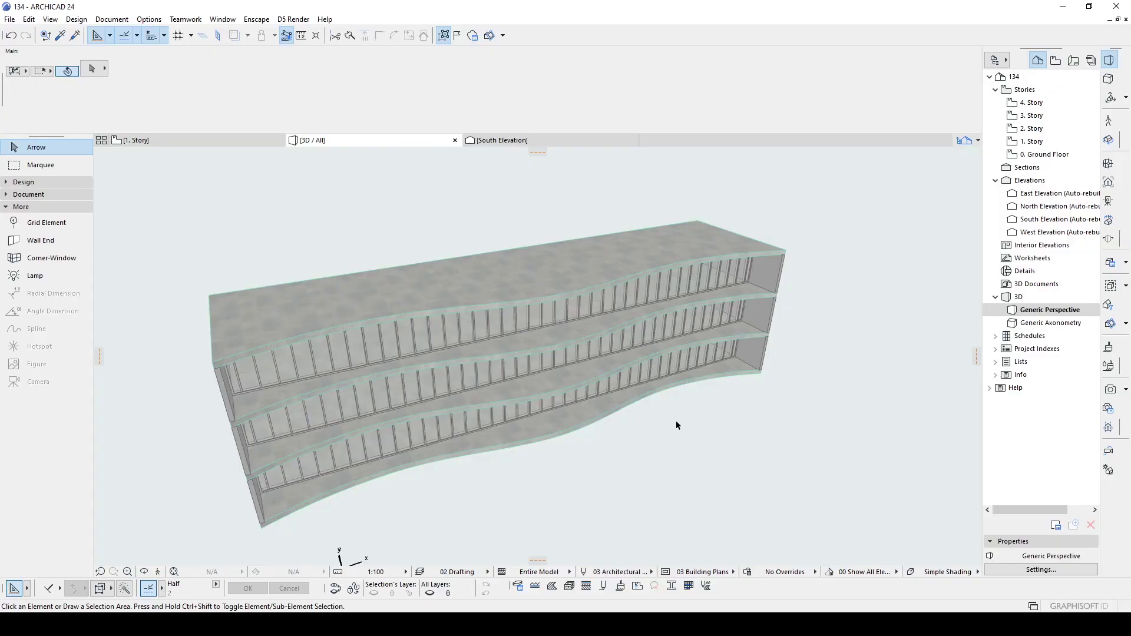
# Step: In Archicad, examine the building's curved slab edges and curtain walls from several angles in 3D
pyautogui.keyDown('shift'); pyautogui.moveTo(676, 419); pyautogui.dragTo(675, 462, button='middle'); pyautogui.keyUp('shift')
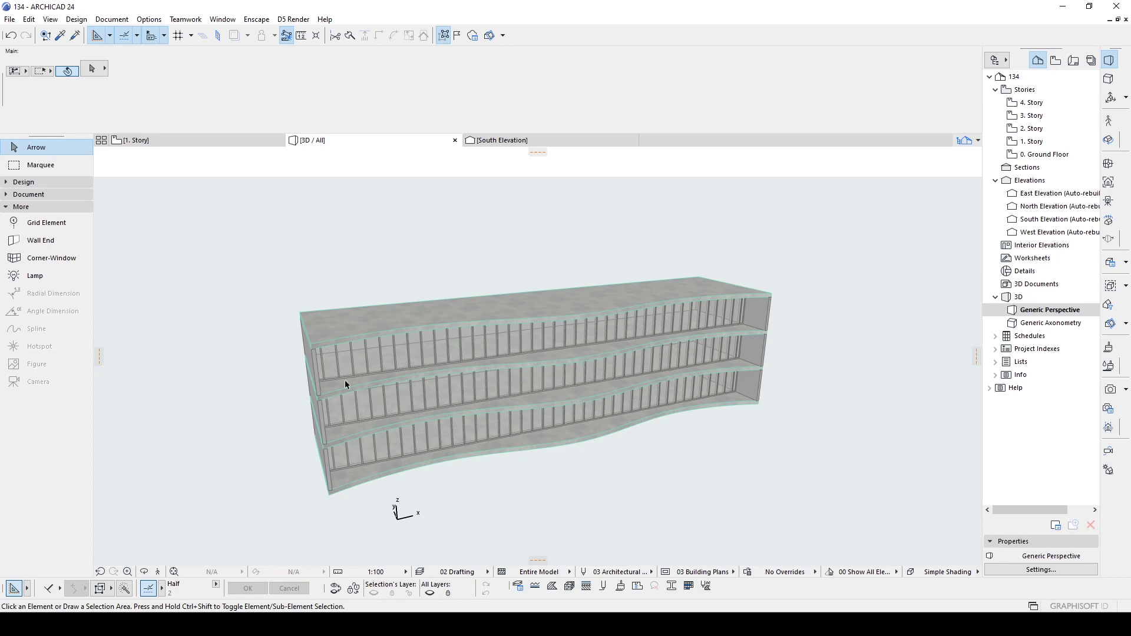
pyautogui.scroll(1, 415, 390)
pyautogui.keyDown('shift'); pyautogui.moveTo(396, 406); pyautogui.dragTo(515, 398, button='middle'); pyautogui.keyUp('shift')
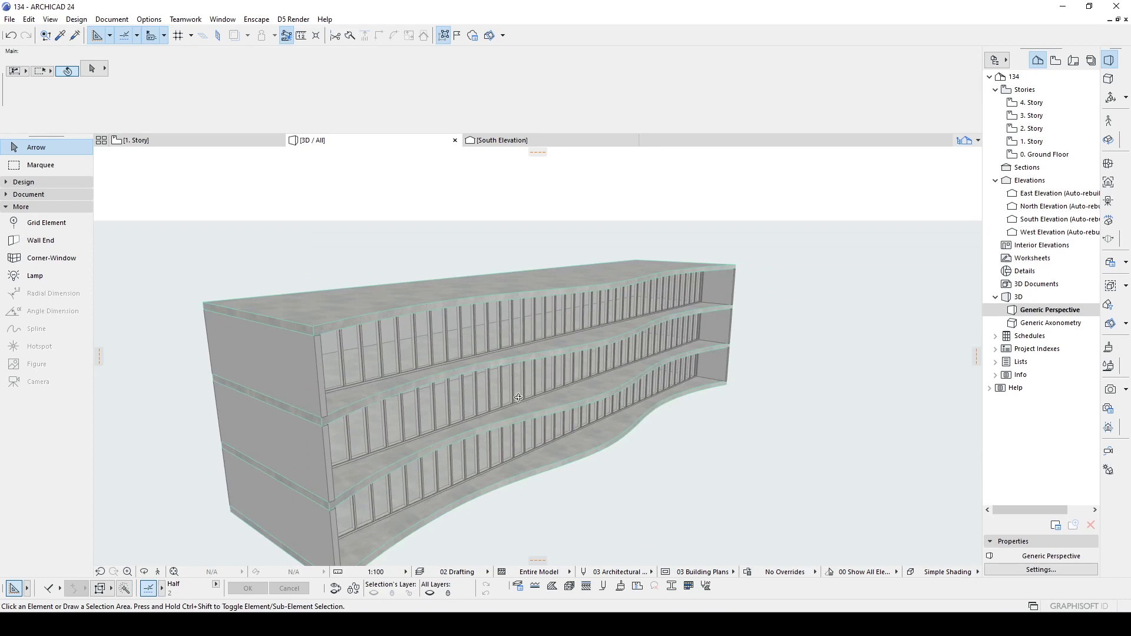
pyautogui.keyDown('shift'); pyautogui.moveTo(487, 474); pyautogui.dragTo(562, 433, button='middle'); pyautogui.keyUp('shift')
pyautogui.keyDown('shift'); pyautogui.moveTo(405, 414); pyautogui.dragTo(833, 379, button='middle'); pyautogui.keyUp('shift')
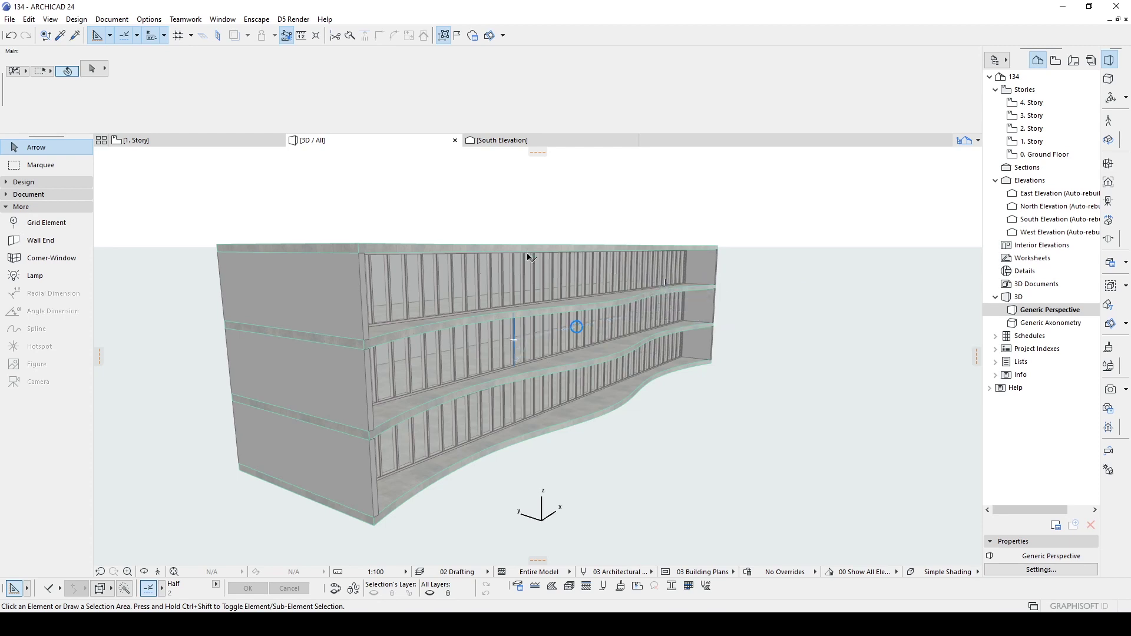
pyautogui.moveTo(638, 321)
pyautogui.keyDown('shift'); pyautogui.moveTo(718, 338); pyautogui.dragTo(421, 343, button='middle'); pyautogui.keyUp('shift')
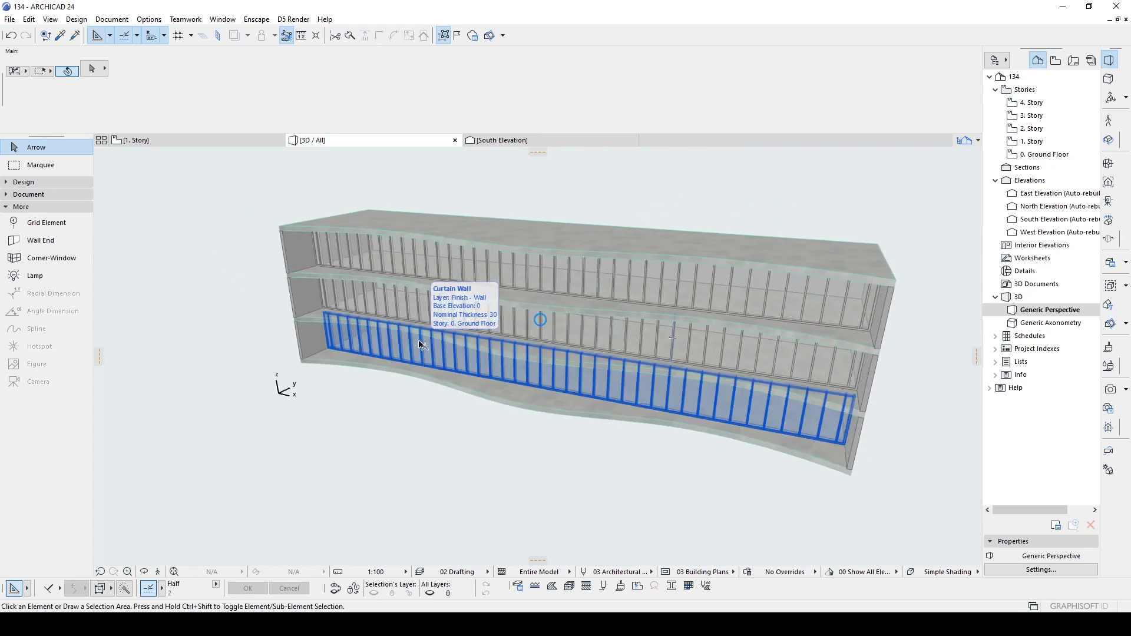
# Step: Open the ground floor plan and set the Wall tool's structure to Basic instead of a complex profile
pyautogui.doubleClick(1042, 145)
pyautogui.doubleClick(1045, 155)
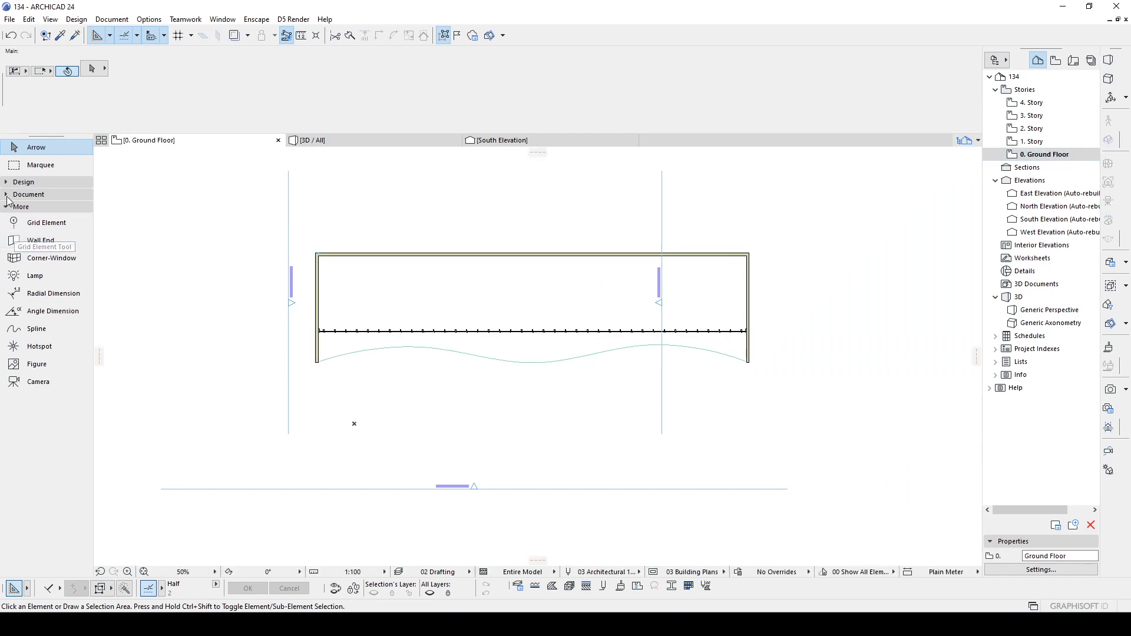
pyautogui.click(26, 183)
pyautogui.click(31, 198)
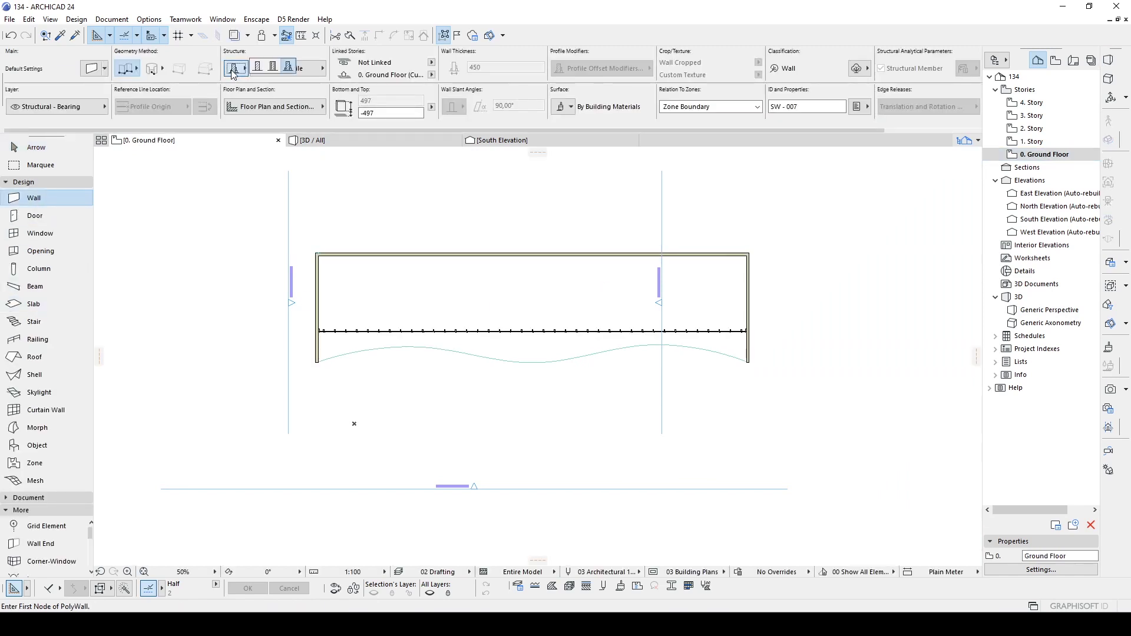
pyautogui.click(233, 70)
pyautogui.click(255, 71)
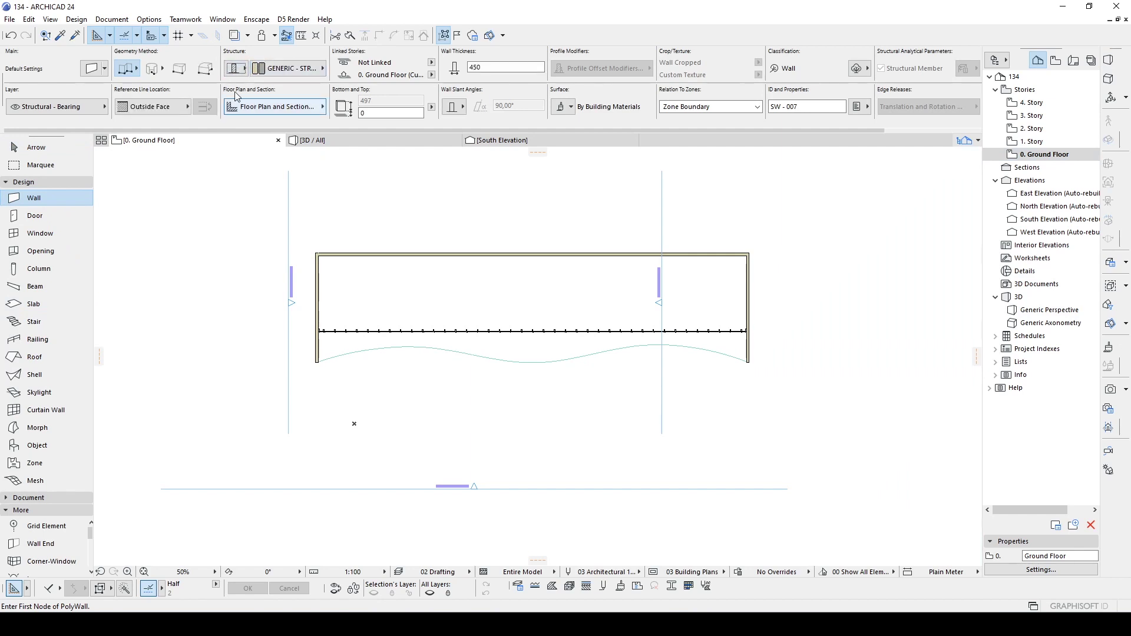
# Step: Set the Wall tool's default thickness to 1
pyautogui.click(478, 69)
pyautogui.doubleClick(479, 68)
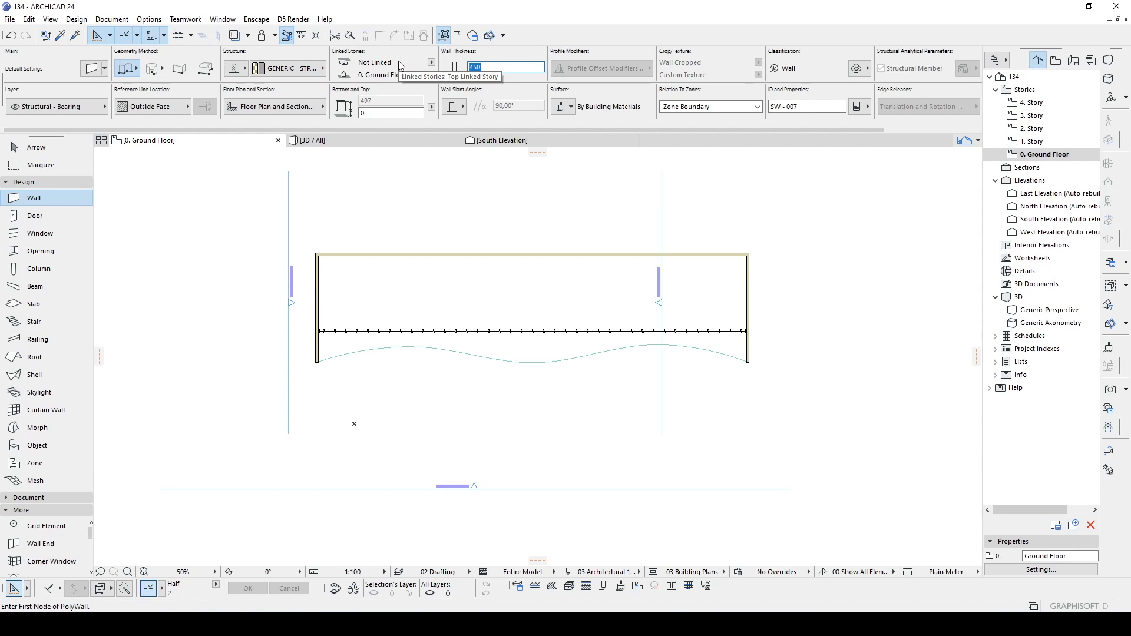
pyautogui.moveTo(510, 268); pyautogui.dragTo(512, 246, button='middle')
pyautogui.scroll(2, 303, 344)
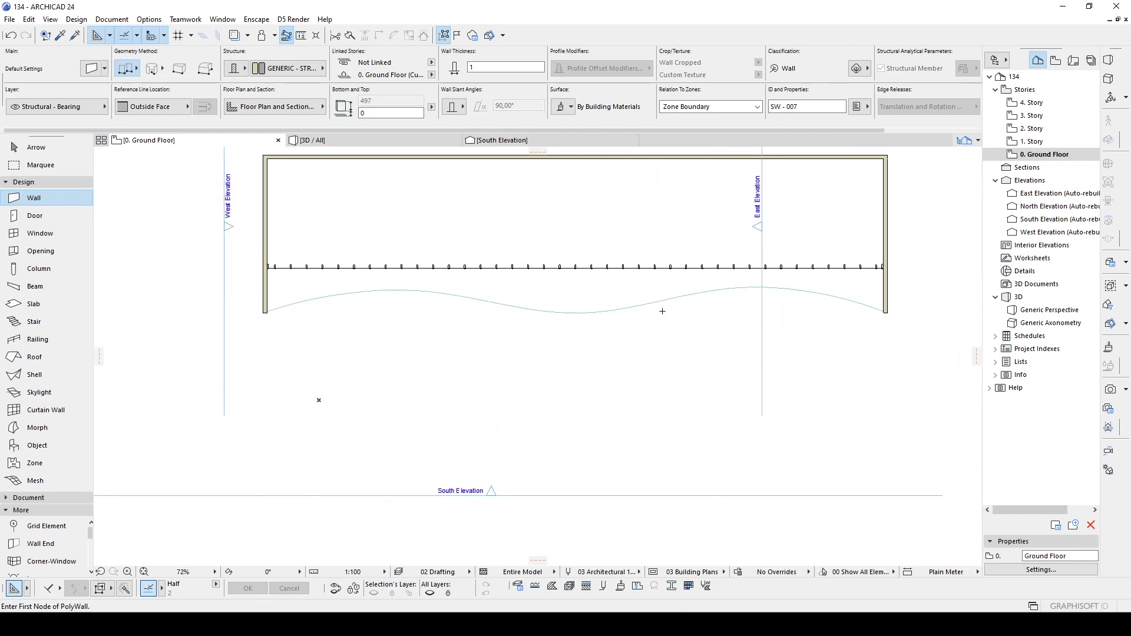
# Step: Create thin walls along the curved front slab outline on the ground floor plan using the Magic Wand
pyautogui.moveTo(605, 338)
pyautogui.mouseDown(button='middle')
pyautogui.moveTo(369, 332)
pyautogui.moveTo(590, 346)
pyautogui.mouseUp(button='middle')
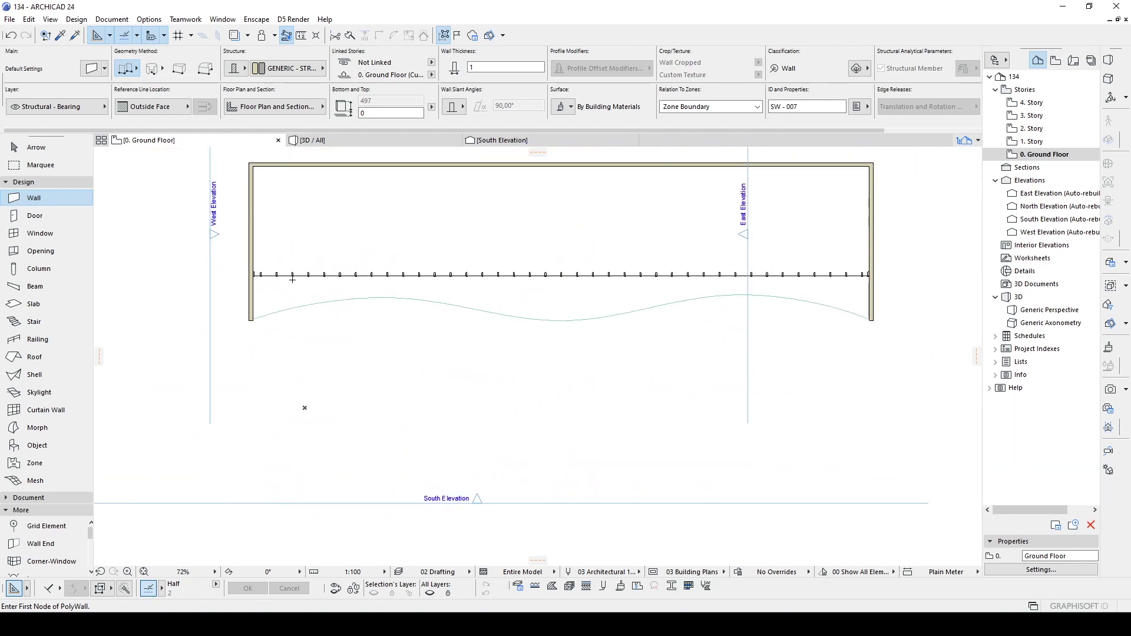
pyautogui.scroll(2, 251, 318)
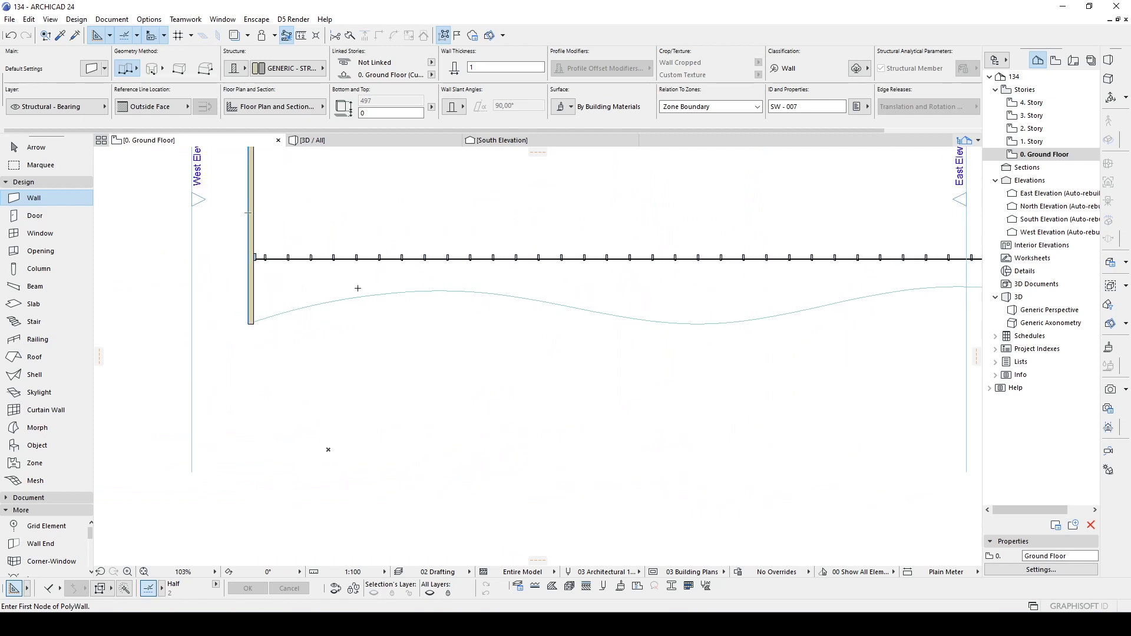
pyautogui.moveTo(773, 275); pyautogui.dragTo(389, 323, button='middle')
pyautogui.hscroll(-6, 389, 324)
pyautogui.scroll(3, 445, 315)
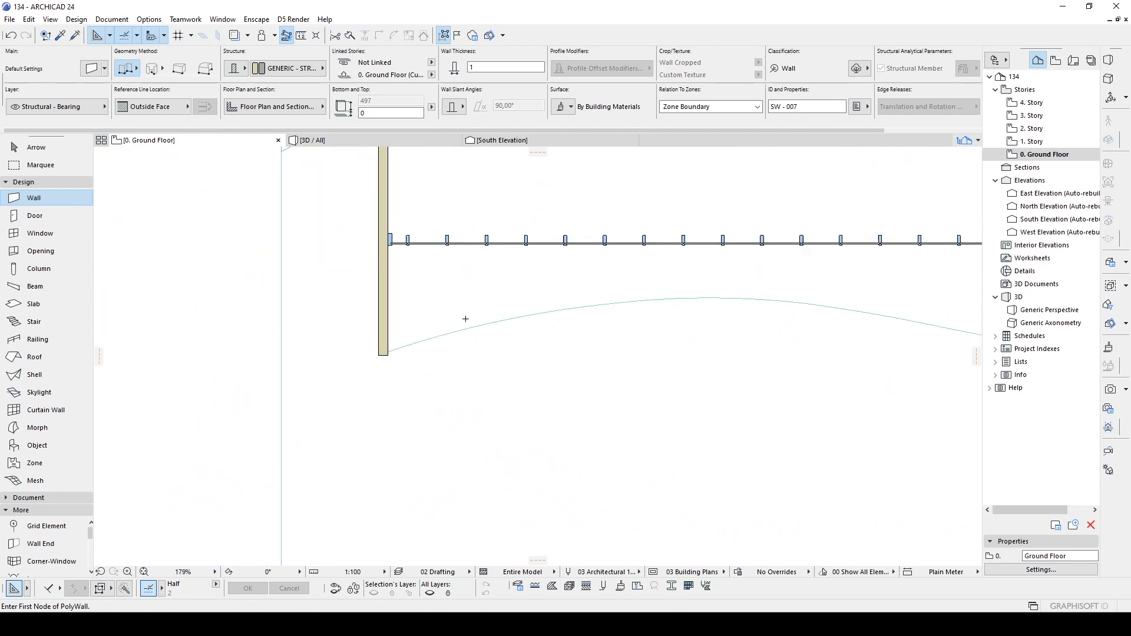
pyautogui.press('space')
pyautogui.click(476, 325)
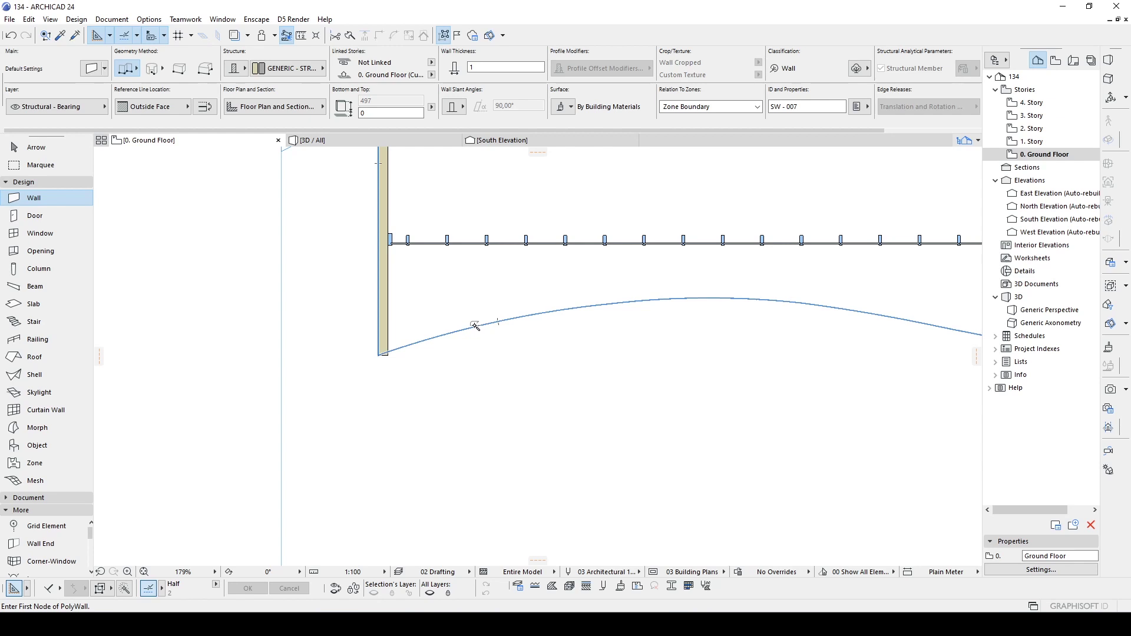
pyautogui.click(643, 303)
# Step: Delete the straight wall running parallel to the curtain wall so only the curved facade walls are kept
pyautogui.press('Escape')
pyautogui.click(417, 258)
pyautogui.click(416, 255)
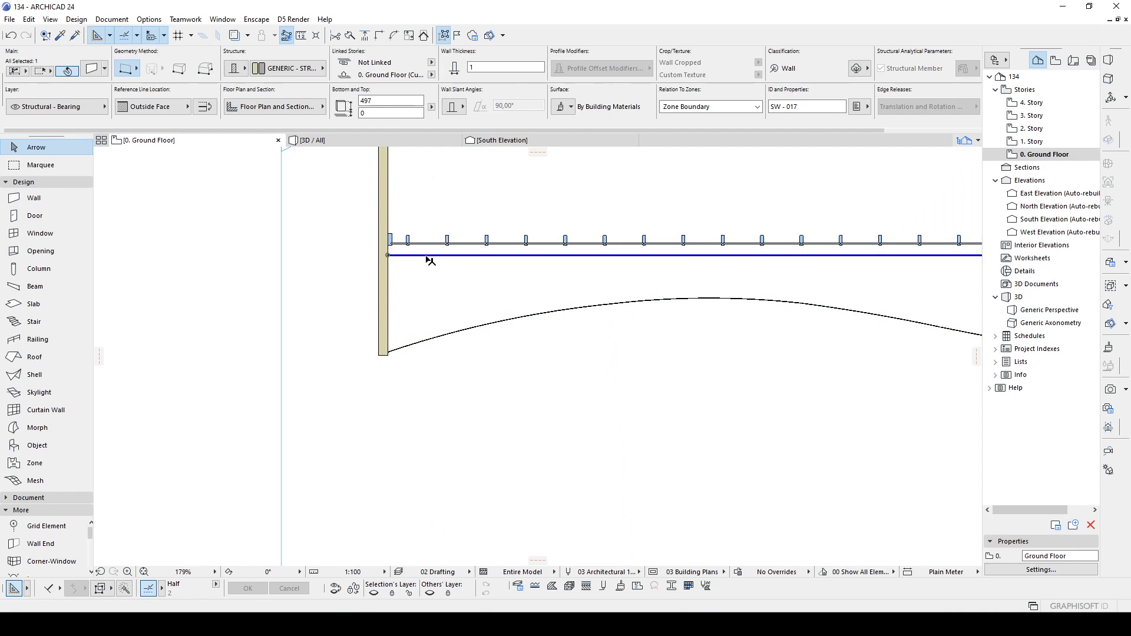
pyautogui.scroll(-2, 435, 260)
pyautogui.moveTo(739, 323); pyautogui.dragTo(368, 316, button='middle')
pyautogui.moveTo(928, 273); pyautogui.dragTo(794, 291, button='middle')
pyautogui.scroll(4, 800, 295)
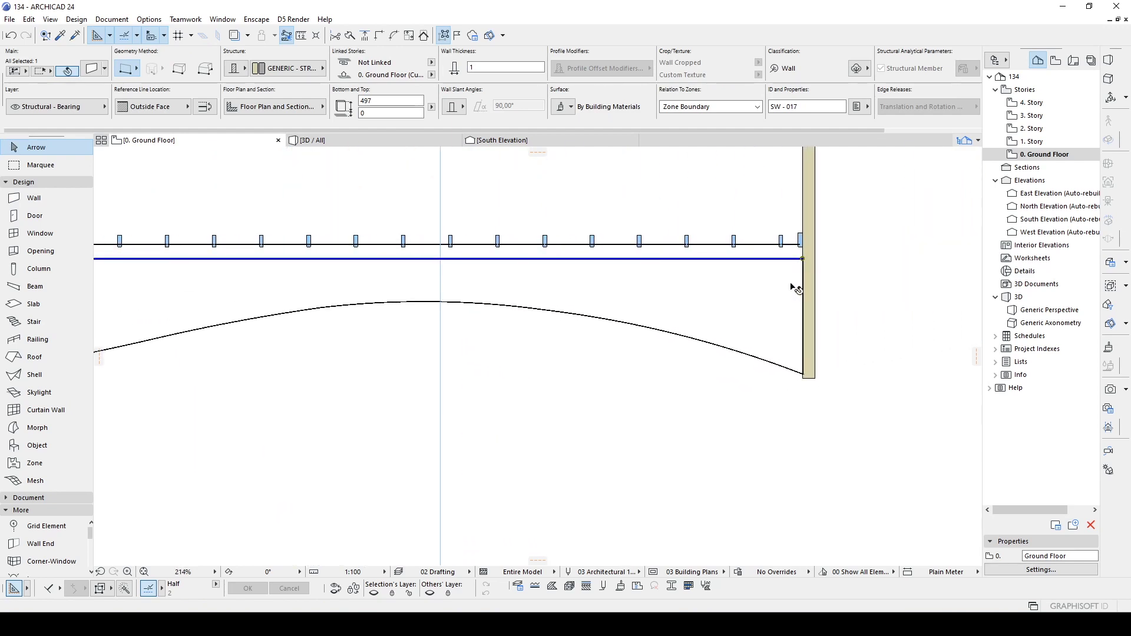
pyautogui.click(794, 288)
pyautogui.click(802, 260)
pyautogui.click(785, 285)
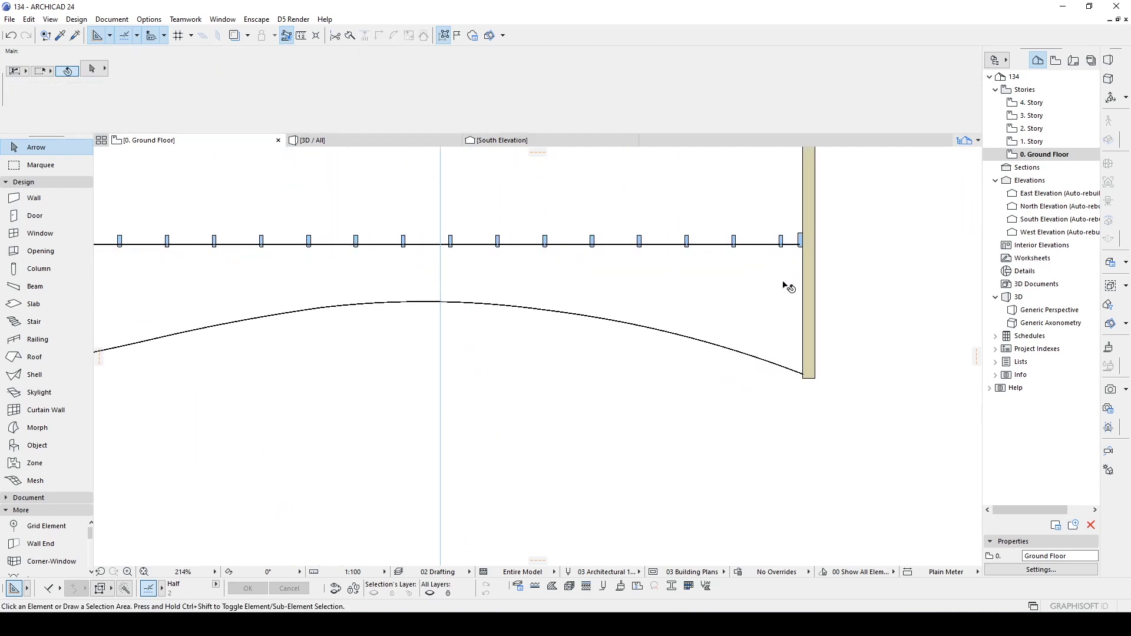
pyautogui.scroll(-4, 785, 285)
pyautogui.moveTo(136, 313); pyautogui.dragTo(520, 323, button='middle')
pyautogui.scroll(4, 319, 311)
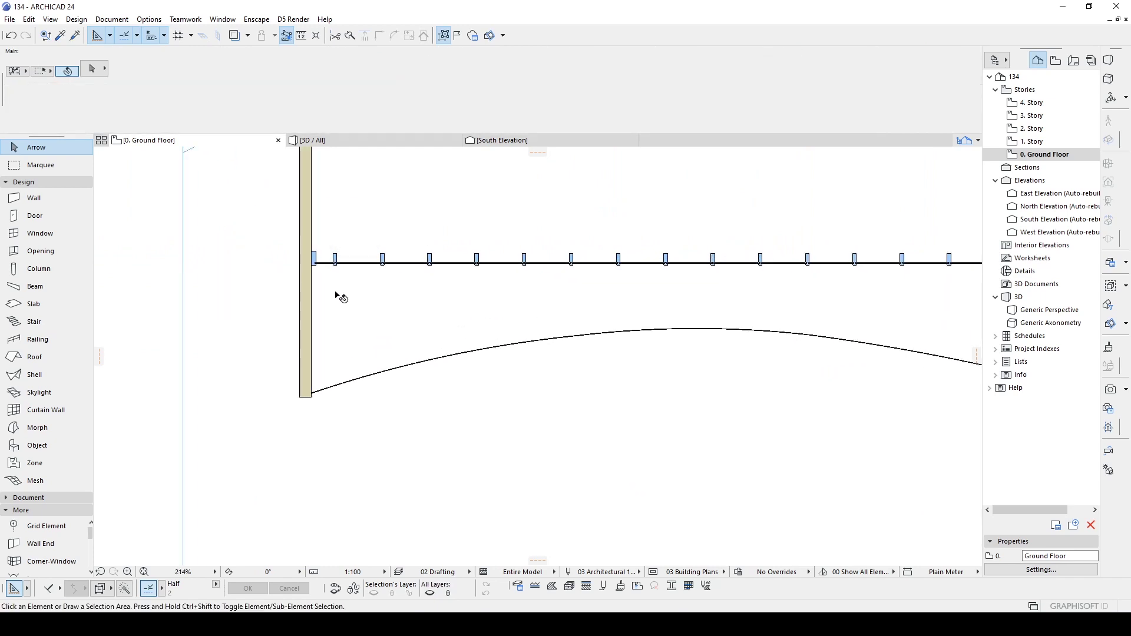
# Step: In the 3D view, select the whole curved facade wall group and stretch its height to the slab underside above, 315 high
pyautogui.press('F3')
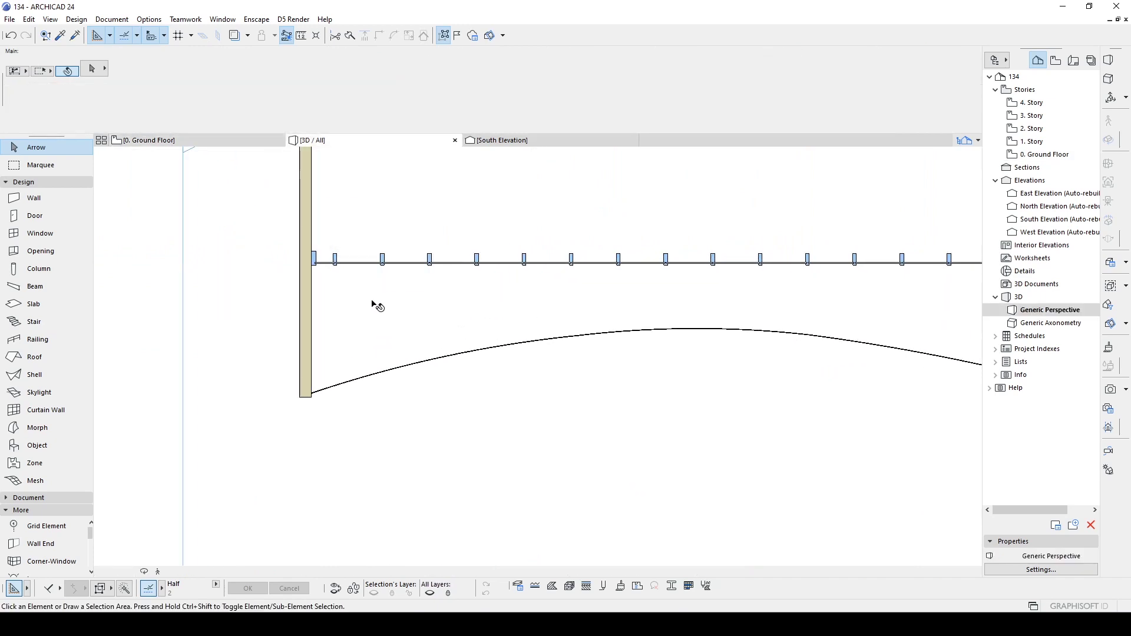
pyautogui.scroll(5, 481, 346)
pyautogui.click(522, 405)
pyautogui.hotkey('alt', 'g')
pyautogui.hotkey('alt', 'g')
pyautogui.keyDown('shift'); pyautogui.moveTo(520, 405); pyautogui.dragTo(528, 348, button='middle'); pyautogui.keyUp('shift')
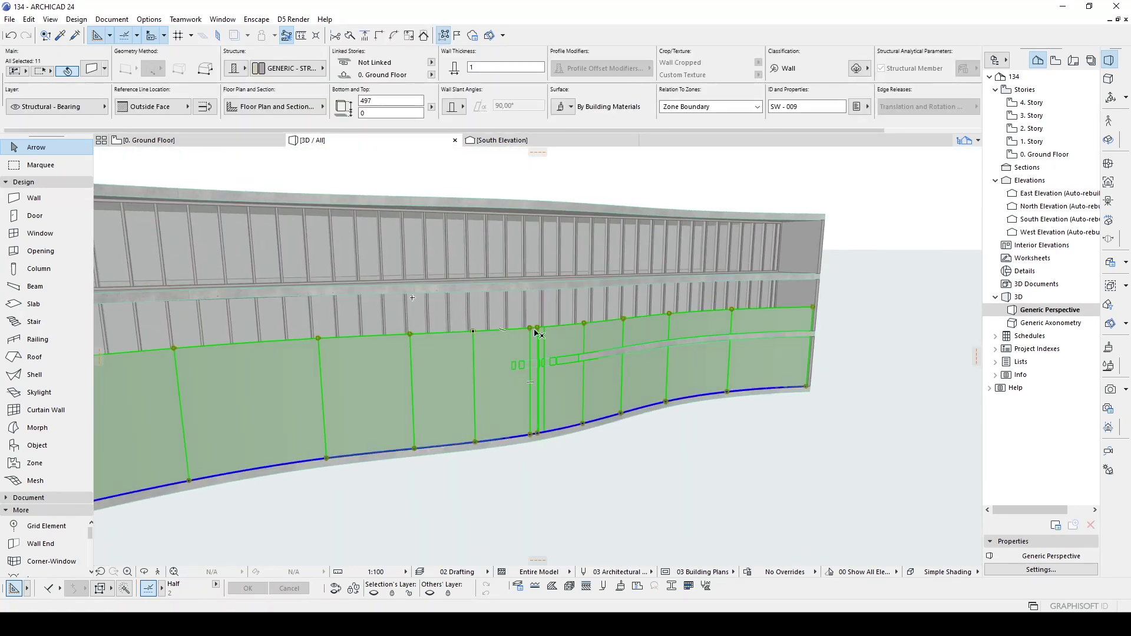
pyautogui.click(536, 334)
pyautogui.click(578, 469)
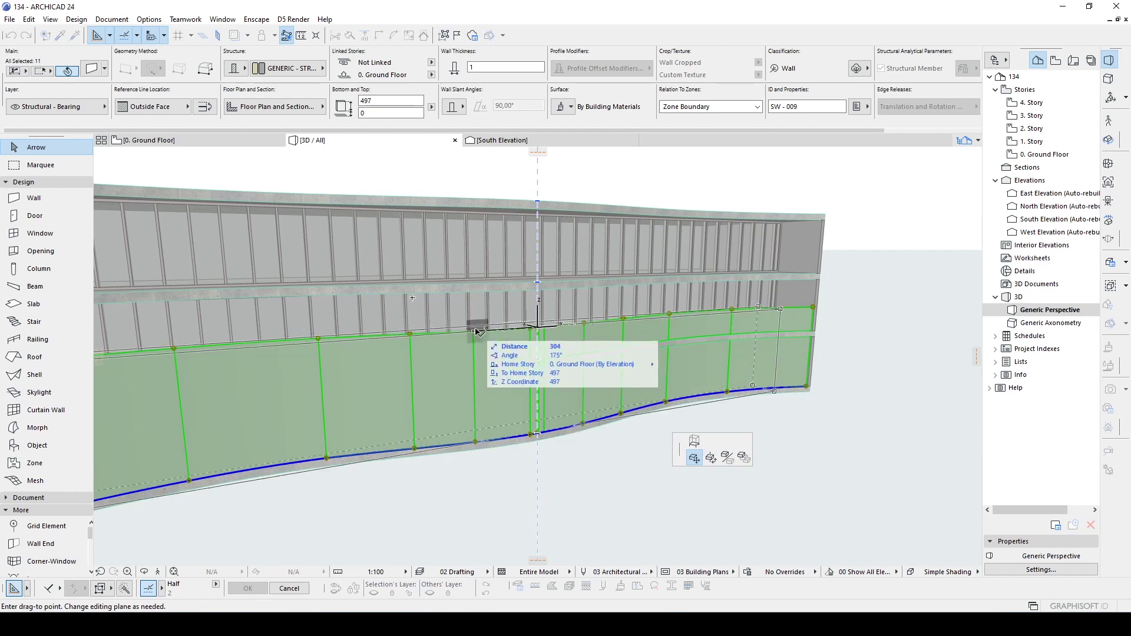
pyautogui.click(695, 442)
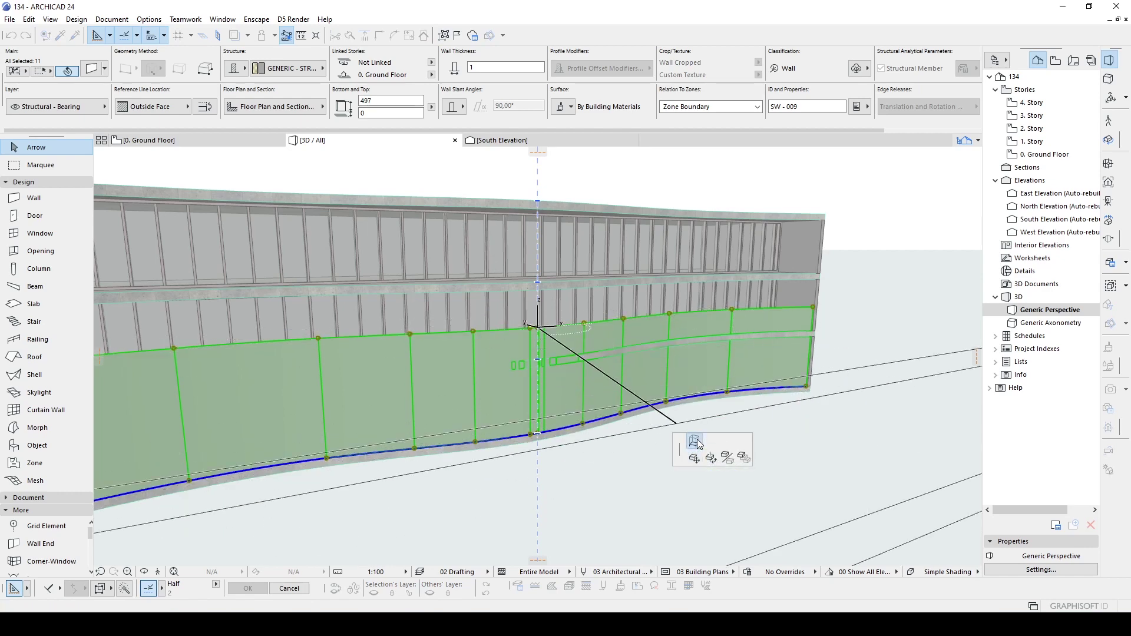
pyautogui.click(815, 337)
# Step: Add the ground-floor slab to the facade wall selection and mirror both about the slab's front corner at the building's end
pyautogui.keyDown('shift'); pyautogui.moveTo(811, 341); pyautogui.dragTo(689, 360, button='middle'); pyautogui.keyUp('shift')
pyautogui.scroll(4, 495, 470)
pyautogui.keyDown('shift'); pyautogui.click(712, 374); pyautogui.keyUp('shift')
pyautogui.keyDown('shift'); pyautogui.moveTo(382, 383); pyautogui.dragTo(660, 360, button='middle'); pyautogui.keyUp('shift')
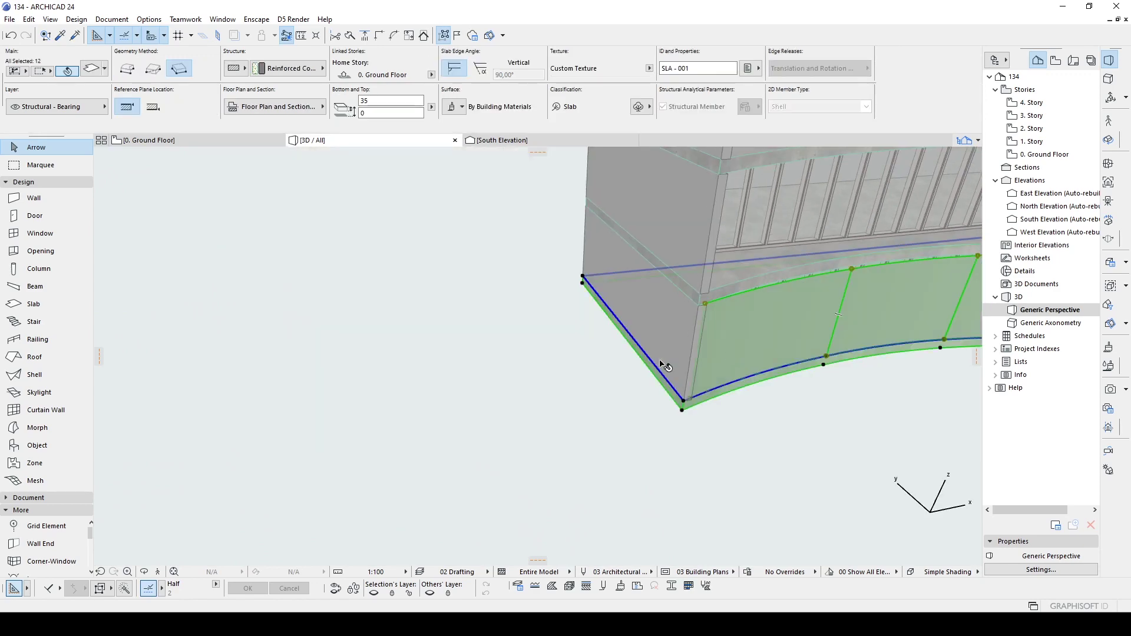
pyautogui.hotkey('ctrl', 'm')
pyautogui.click(683, 402)
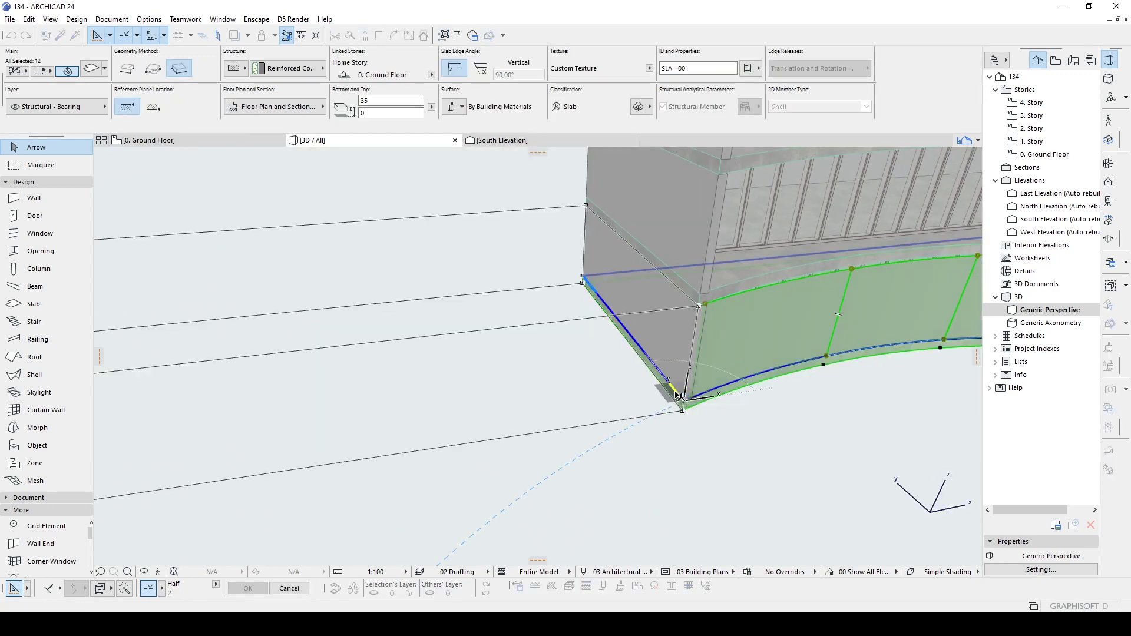
pyautogui.click(678, 398)
# Step: Move the mirrored slab and facade walls back under the building, snapping their corner to the bottom corner of the opposite side wall
pyautogui.hotkey('ctrl', 'd')
pyautogui.click(681, 401)
pyautogui.moveTo(668, 401); pyautogui.dragTo(137, 392, button='middle')
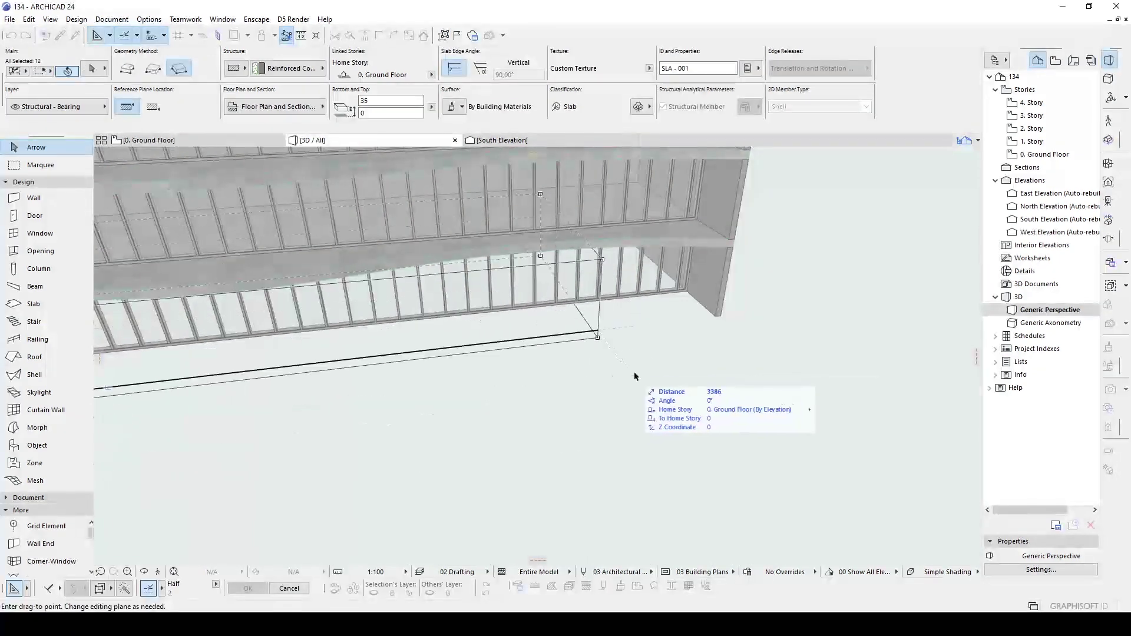
pyautogui.click(720, 315)
pyautogui.click(796, 358)
pyautogui.keyDown('shift'); pyautogui.moveTo(796, 358); pyautogui.dragTo(237, 417, button='middle'); pyautogui.keyUp('shift')
pyautogui.scroll(2, 643, 391)
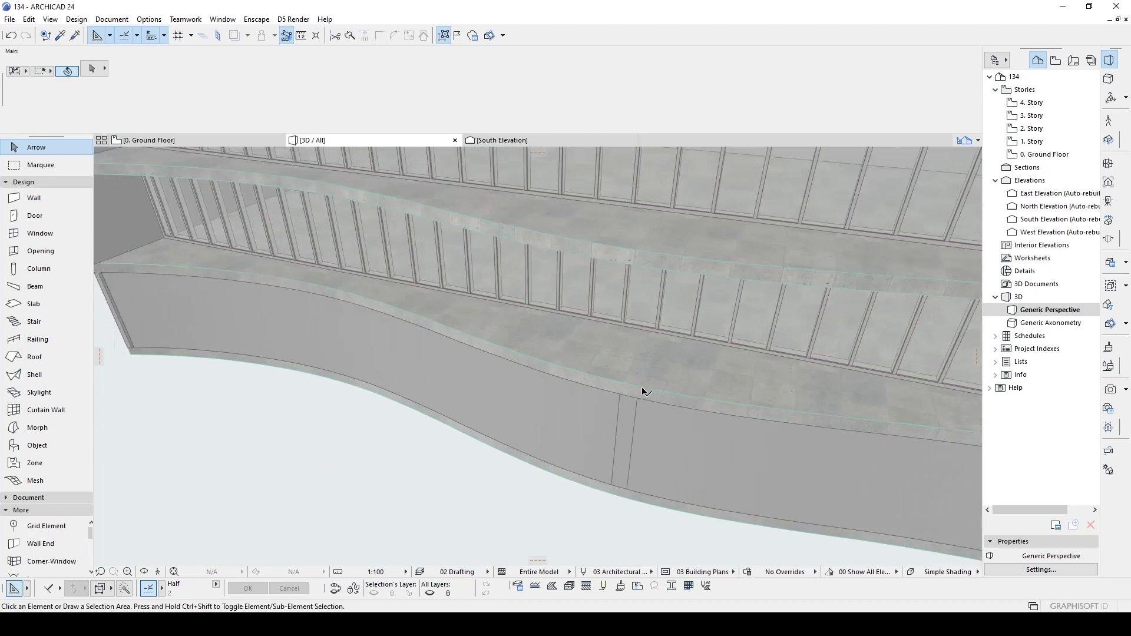
# Step: Offset all edges of the grouped ground-floor facade walls by 19 from the slab edge line
pyautogui.click(650, 429)
pyautogui.scroll(-2, 611, 427)
pyautogui.keyDown('shift'); pyautogui.moveTo(454, 403); pyautogui.dragTo(524, 359, button='middle'); pyautogui.keyUp('shift')
pyautogui.scroll(3, 526, 360)
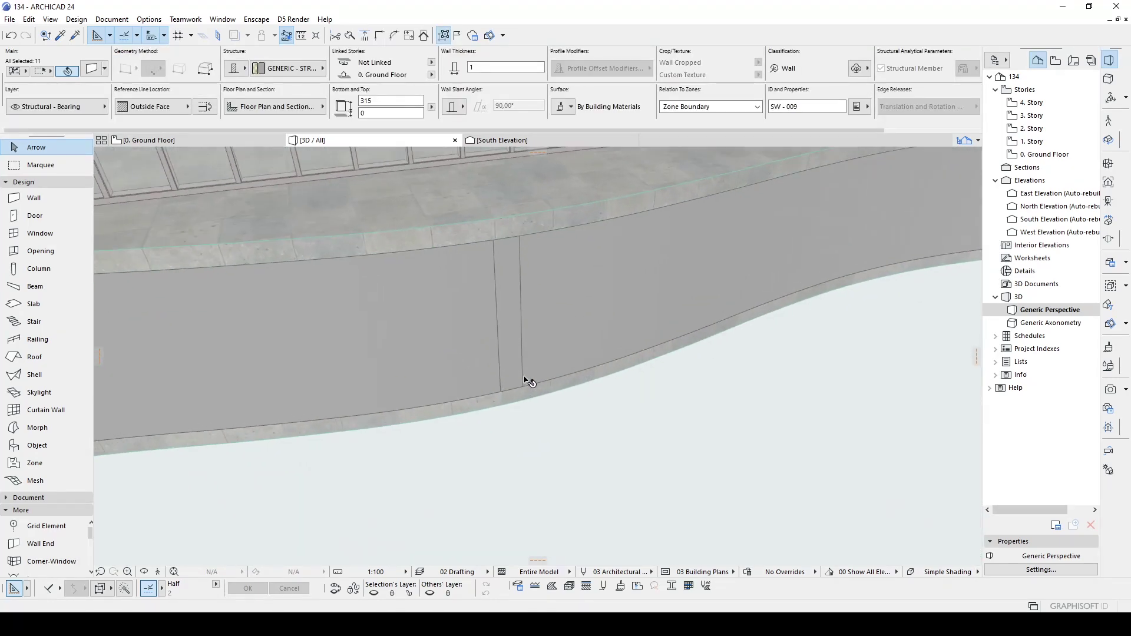
pyautogui.click(523, 387)
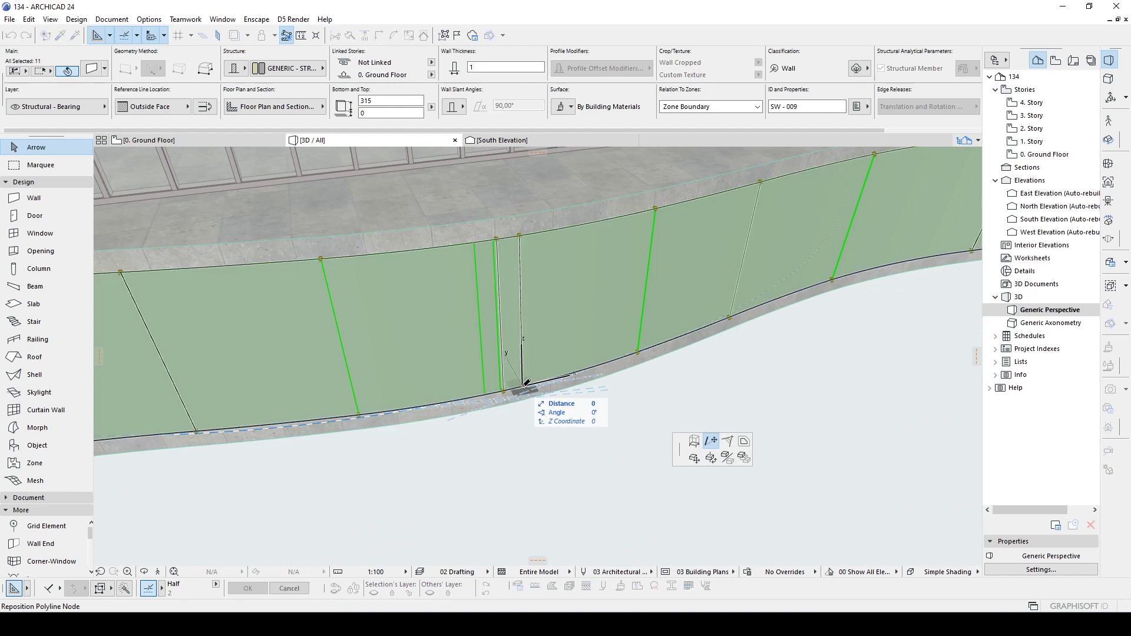
pyautogui.click(742, 441)
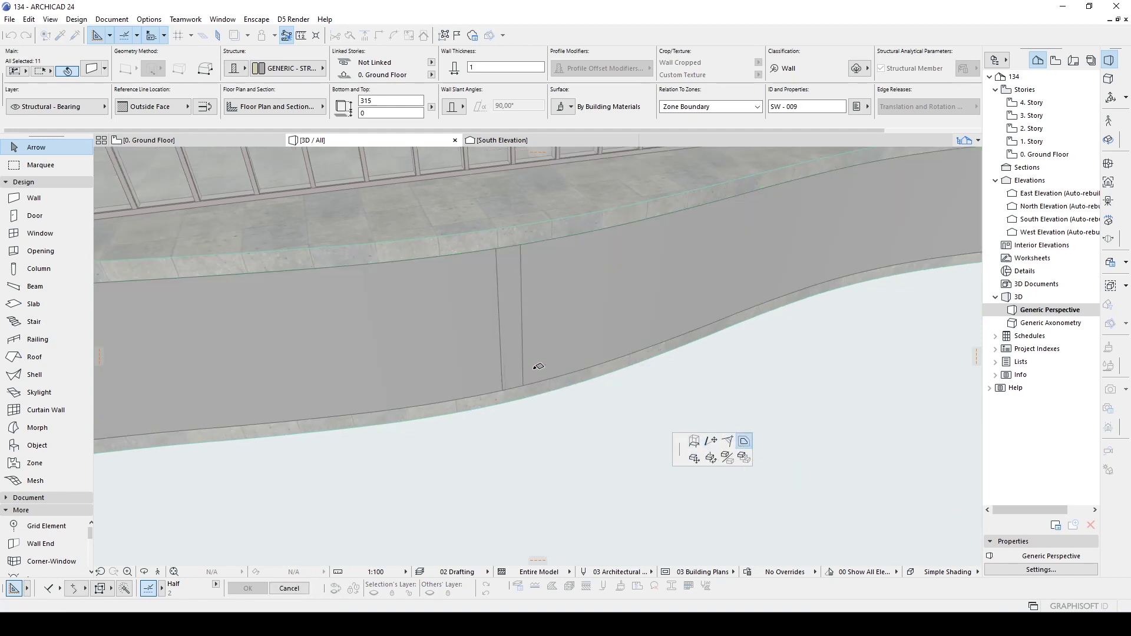
pyautogui.write('19')
pyautogui.press('Return')
pyautogui.keyDown('shift'); pyautogui.moveTo(545, 372); pyautogui.dragTo(561, 373, button='middle'); pyautogui.keyUp('shift')
pyautogui.click(540, 376)
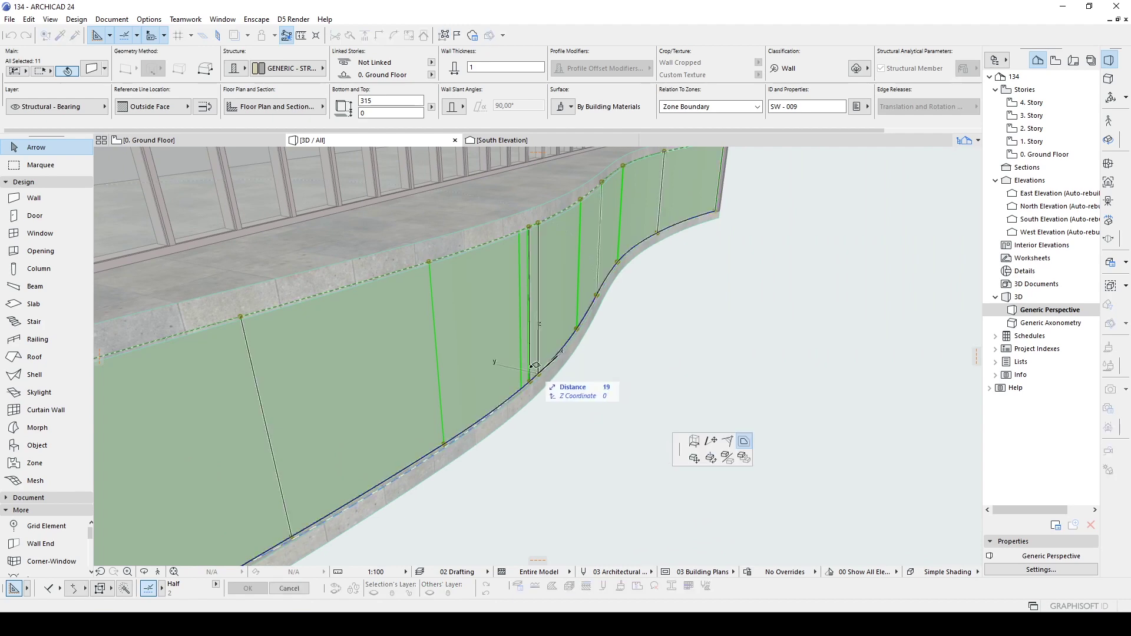
pyautogui.click(532, 370)
# Step: Copy the curved facade walls from the ground floor up to the 1. Story and 2. Story slabs
pyautogui.keyDown('shift'); pyautogui.moveTo(532, 372); pyautogui.dragTo(360, 375, button='middle'); pyautogui.keyUp('shift')
pyautogui.scroll(5, 455, 359)
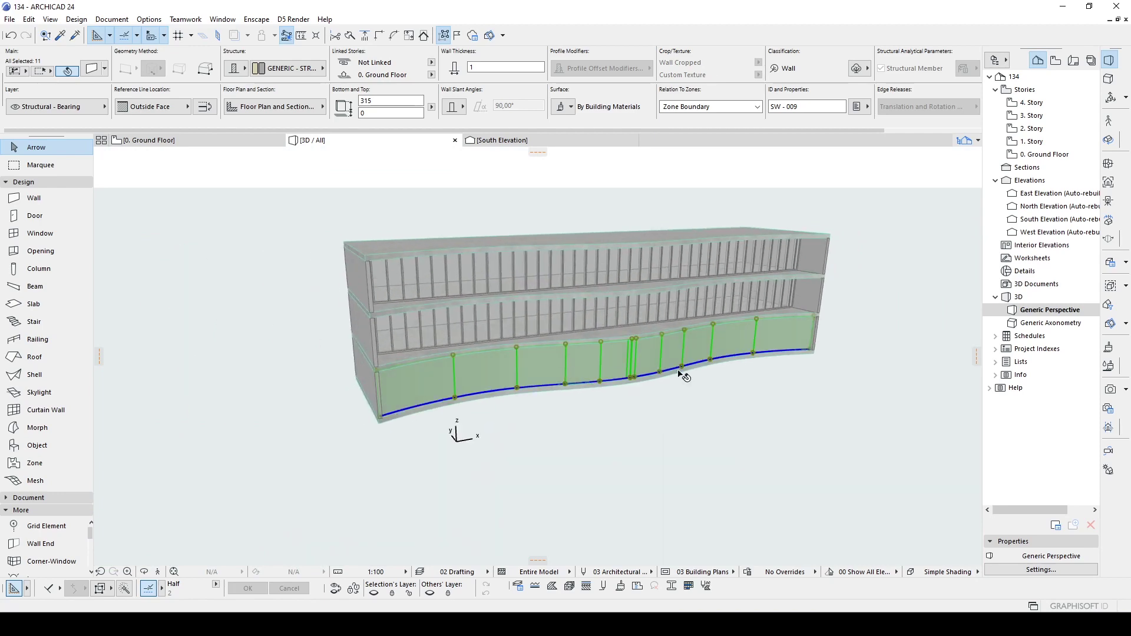
pyautogui.hotkey('ctrl', 'd')
pyautogui.click(802, 349)
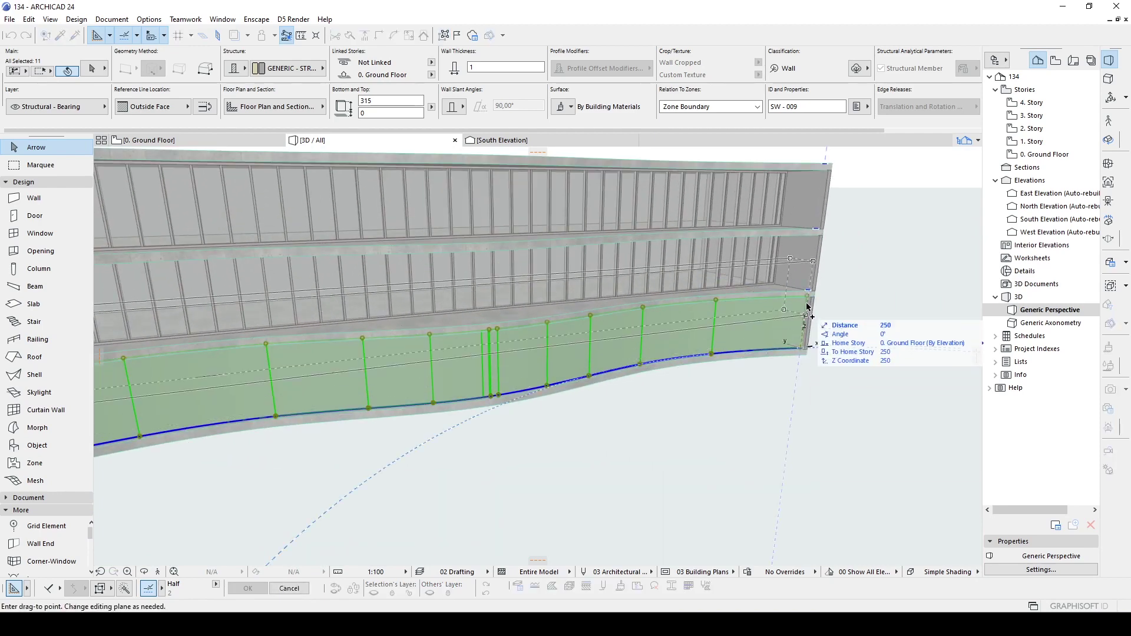
pyautogui.click(811, 291)
pyautogui.hotkey('ctrl', 'd')
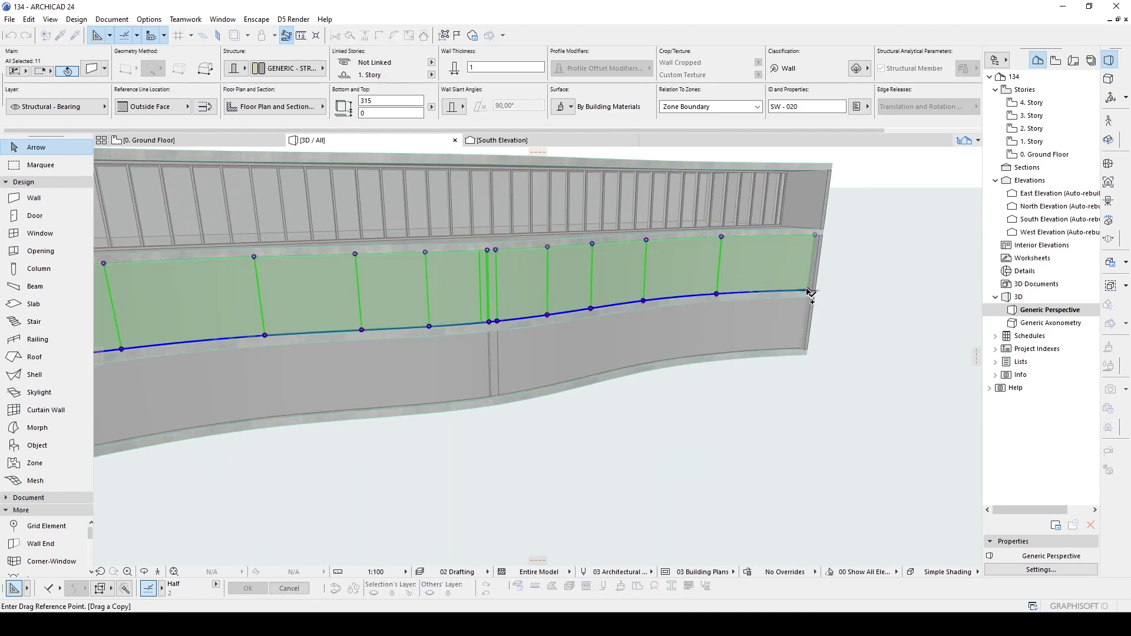
pyautogui.click(811, 291)
pyautogui.click(823, 232)
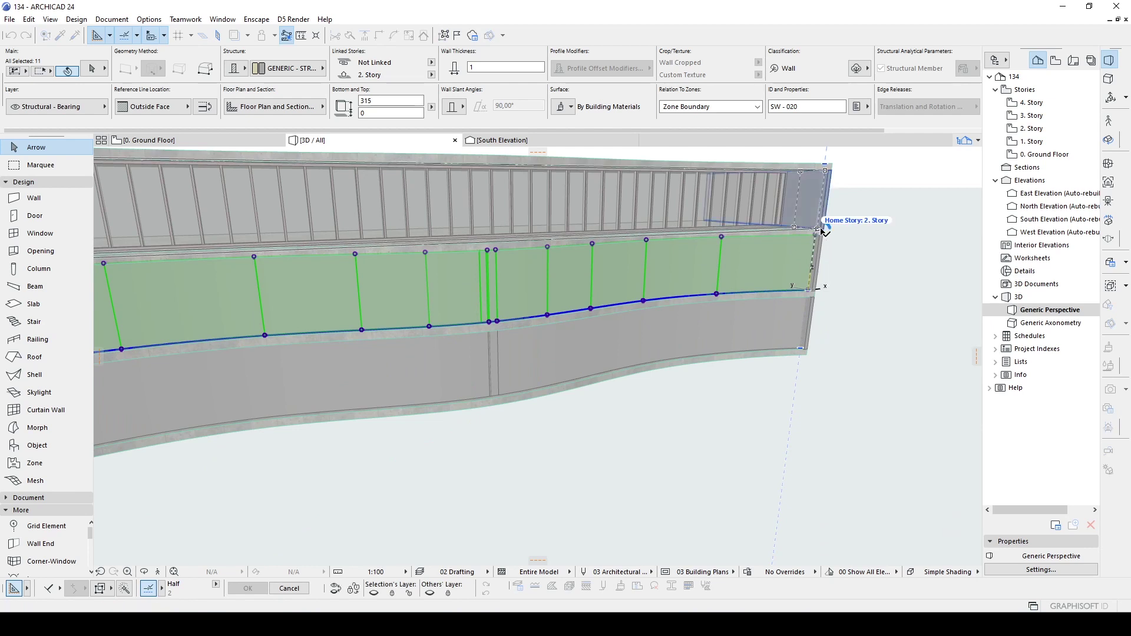
# Step: Examine the stacked facade walls in 3D and check a single ground-floor wall segment at the building's end
pyautogui.scroll(-5, 762, 324)
pyautogui.keyDown('shift'); pyautogui.moveTo(407, 411); pyautogui.dragTo(171, 395, button='middle'); pyautogui.keyUp('shift')
pyautogui.click(698, 386)
pyautogui.scroll(2, 606, 348)
pyautogui.scroll(3, 610, 349)
pyautogui.click(570, 324)
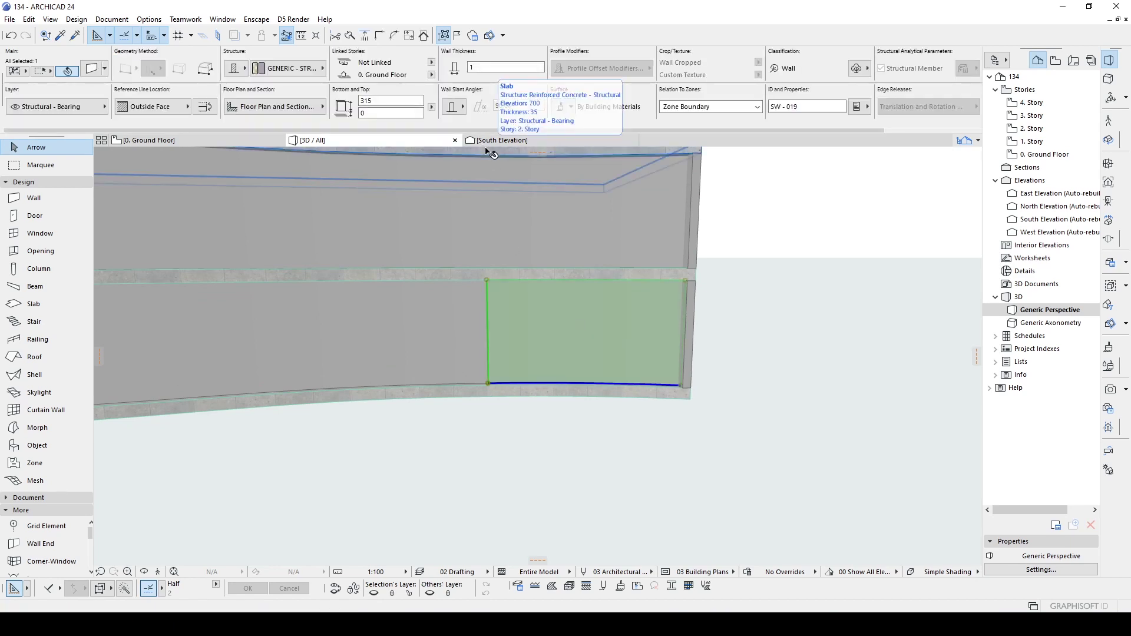
pyautogui.click(628, 442)
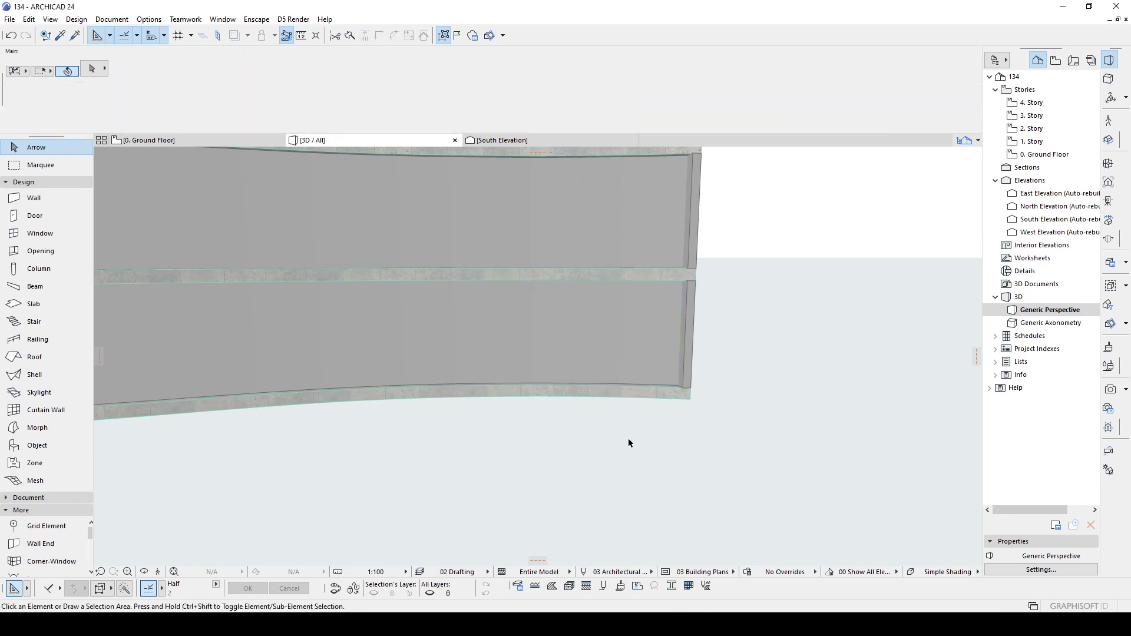
# Step: Create a new surface named FACADE PATTERN by duplicating Paint - Titanium White
pyautogui.click(1109, 348)
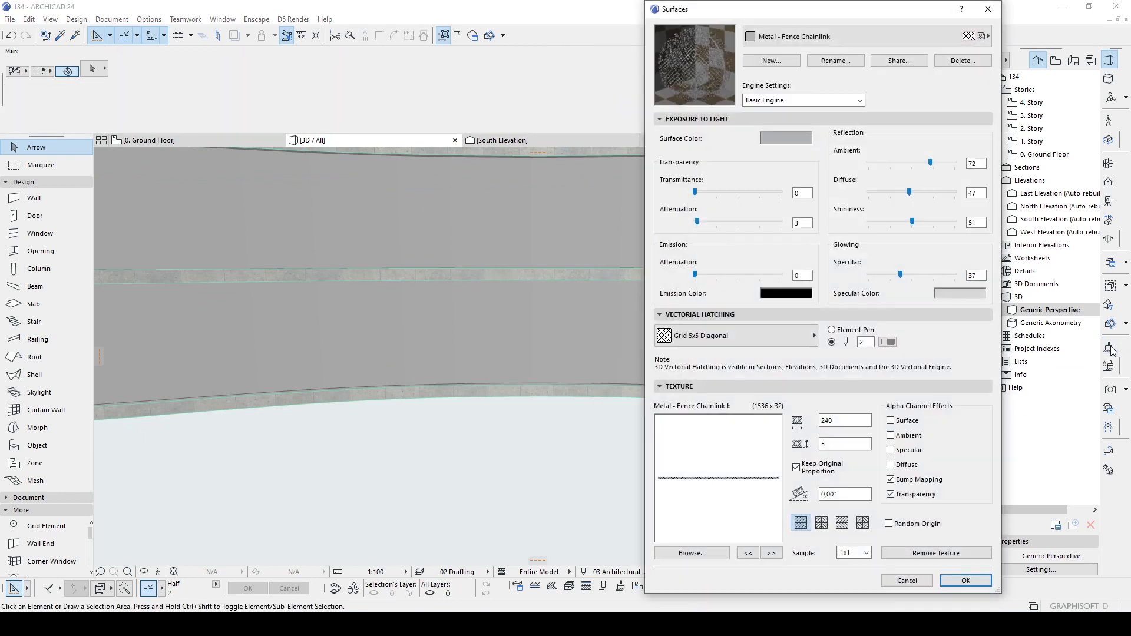
pyautogui.click(836, 36)
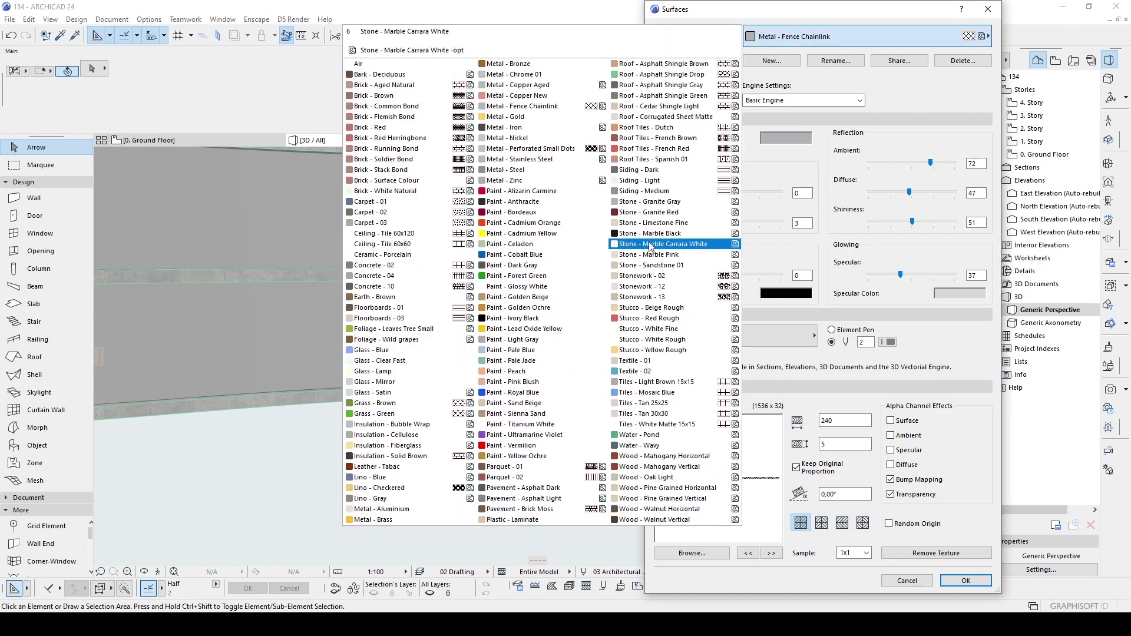
pyautogui.click(491, 427)
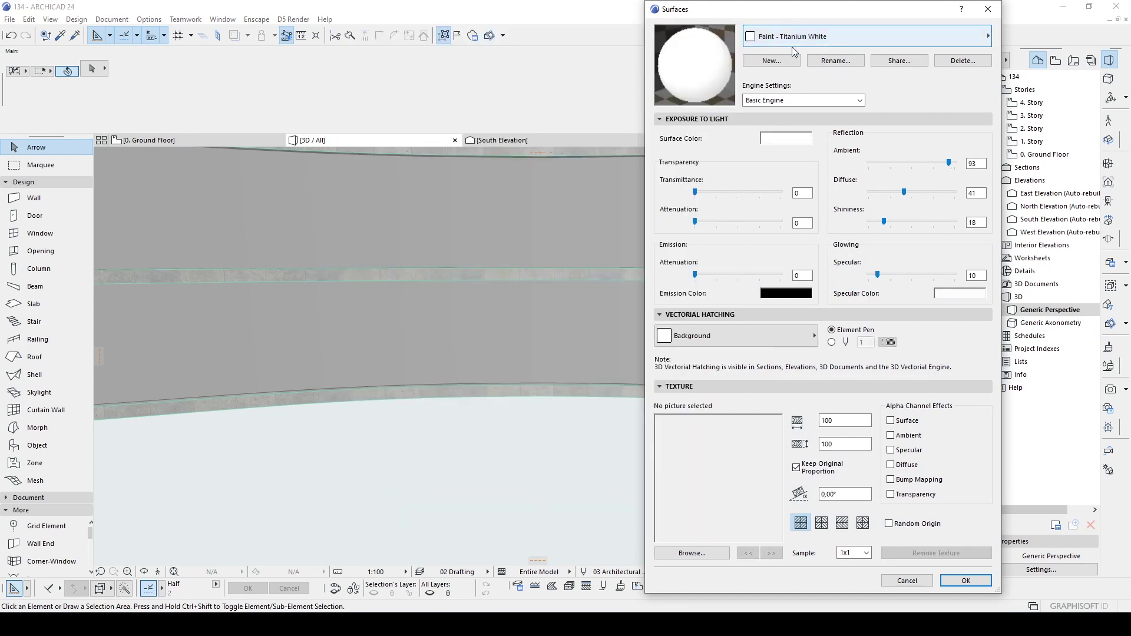
pyautogui.click(768, 61)
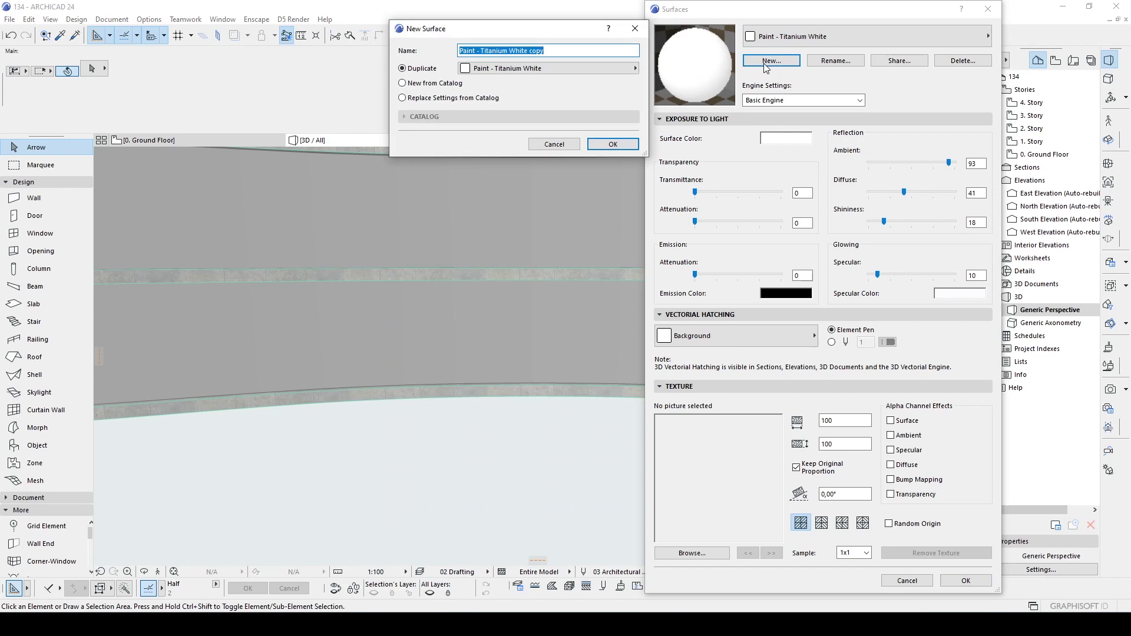
pyautogui.write('PATTERN')
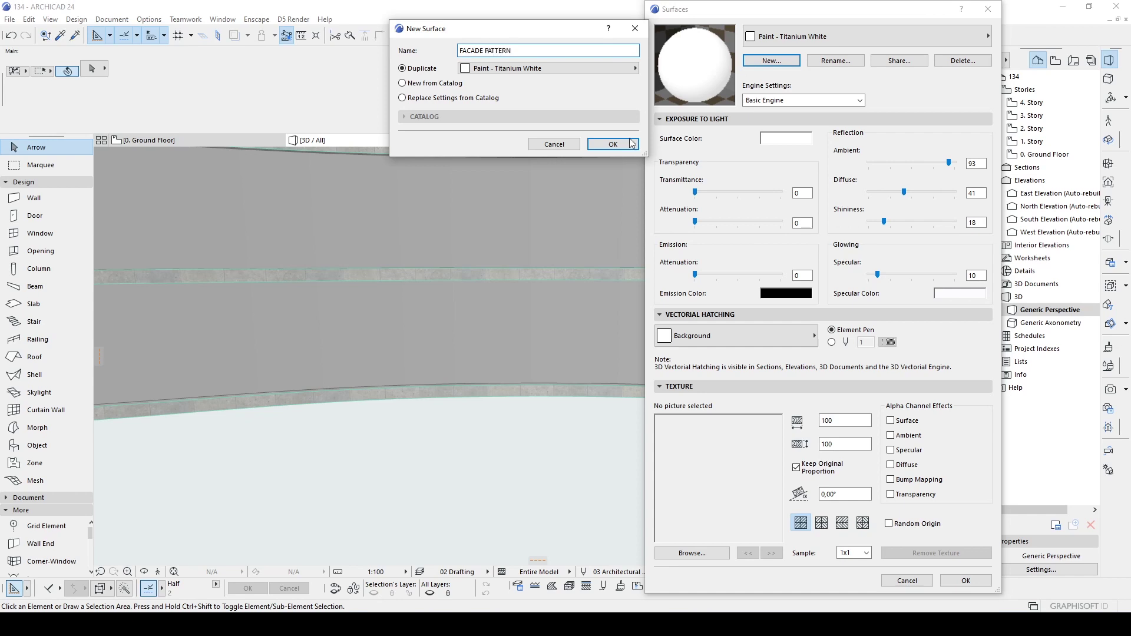
pyautogui.click(630, 143)
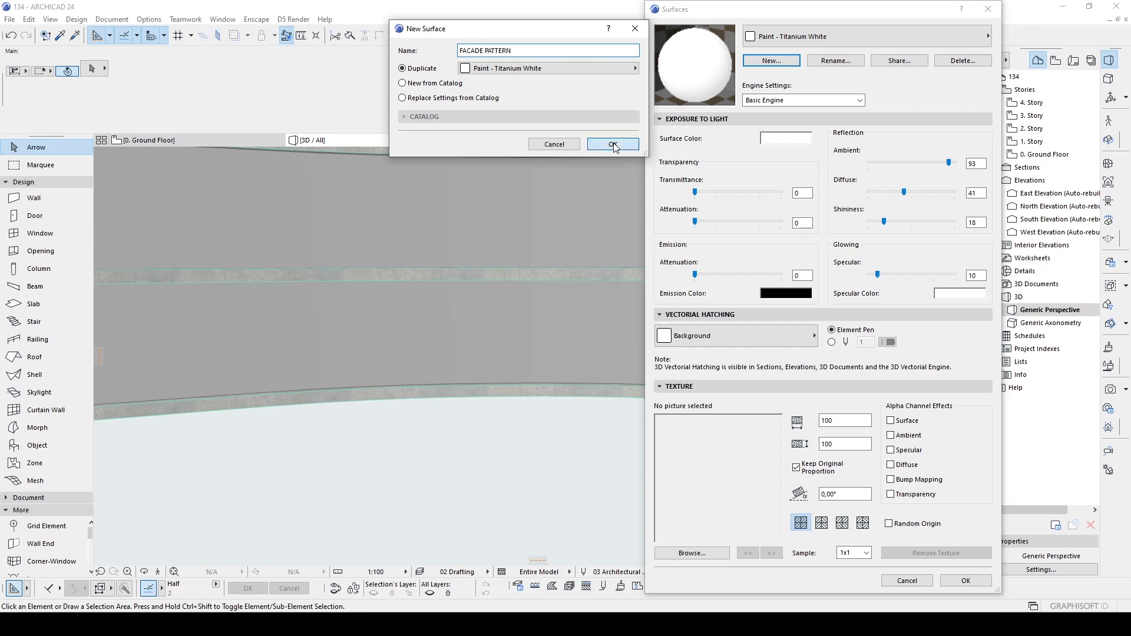
# Step: Add FACADE PATTERN.png to the library and load it as the texture image of the FACADE PATTERN surface
pyautogui.click(699, 556)
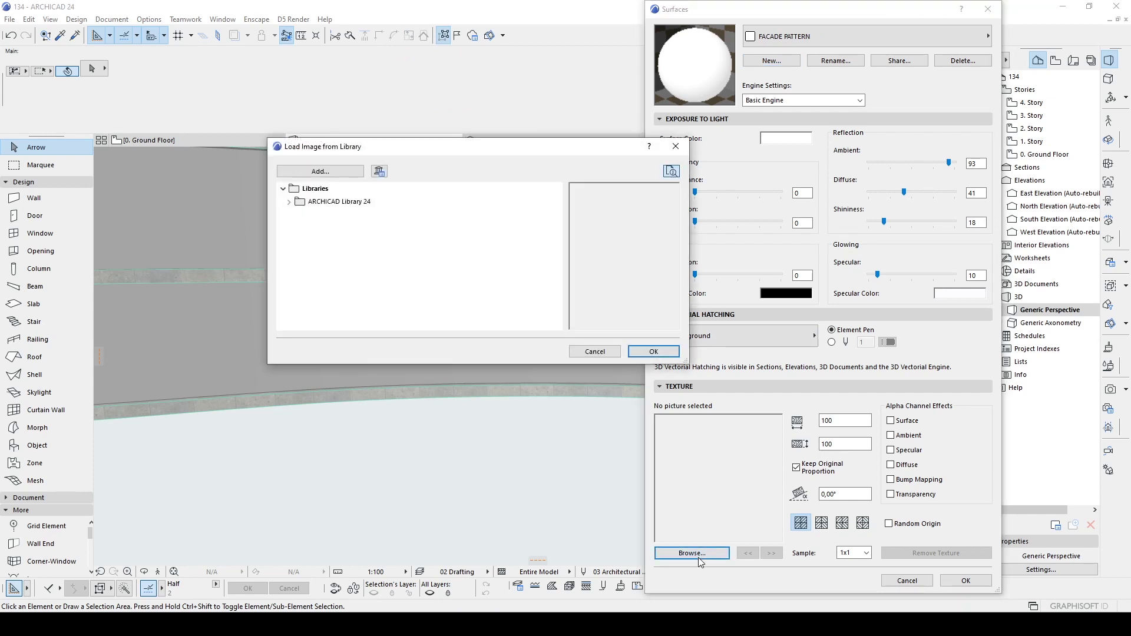
pyautogui.click(320, 172)
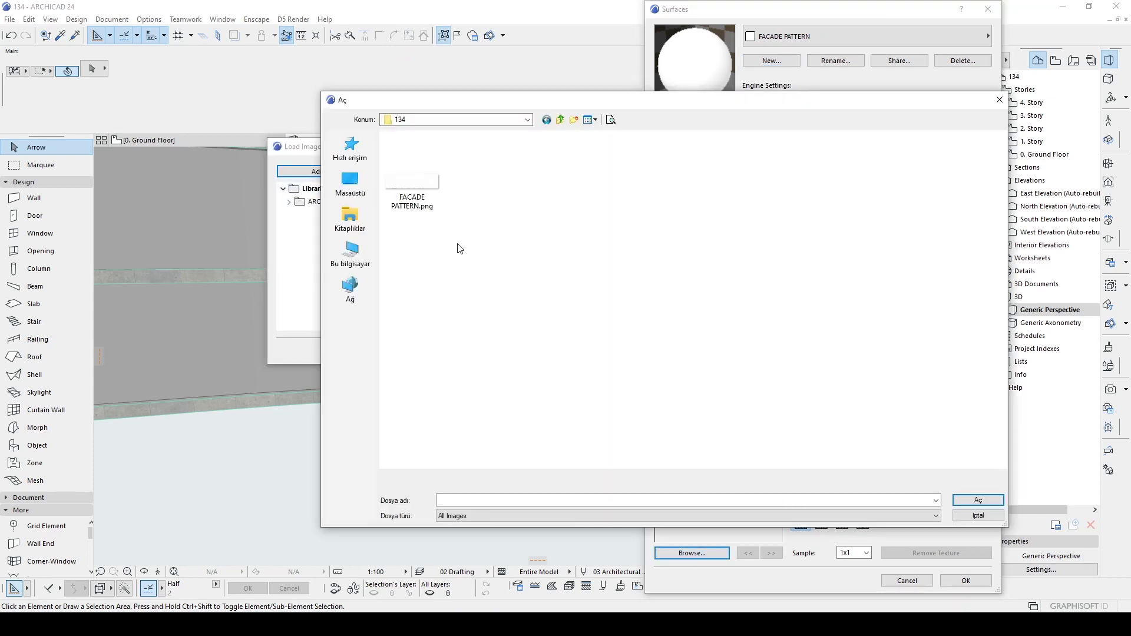
pyautogui.doubleClick(428, 197)
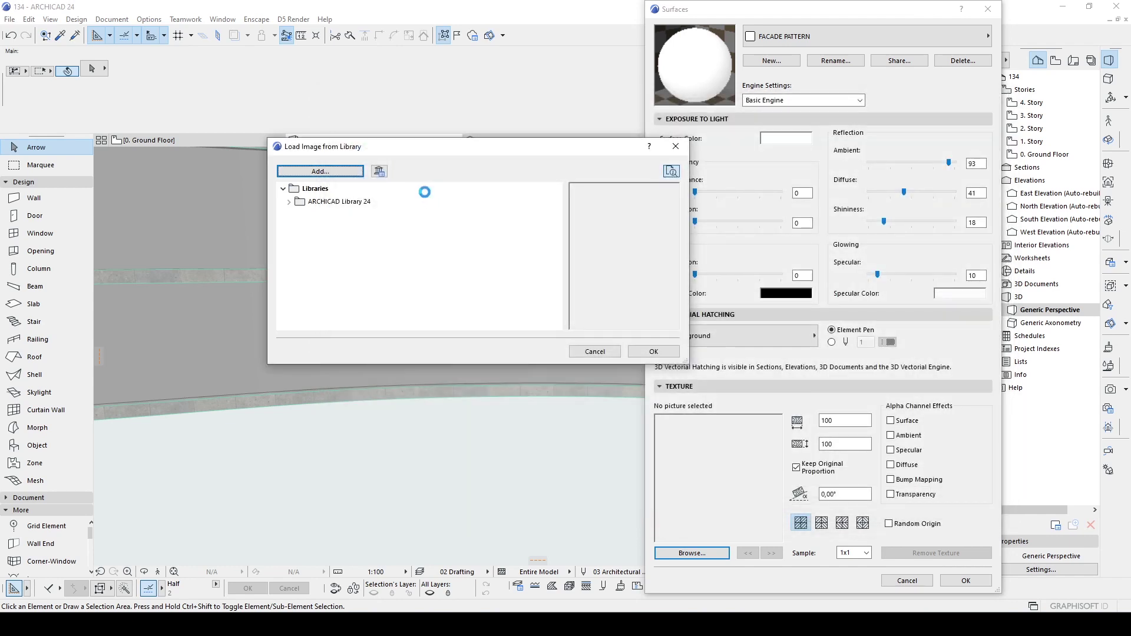
pyautogui.click(648, 354)
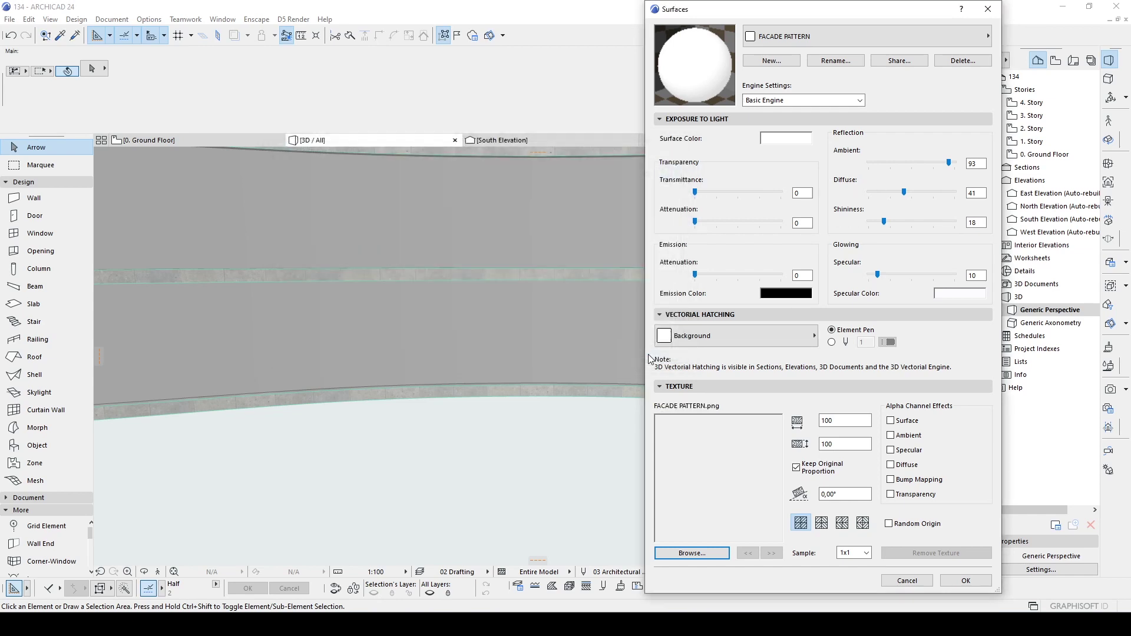
# Step: Set the texture's vertical size to 315 with its original proportion kept and save the surface
pyautogui.click(796, 469)
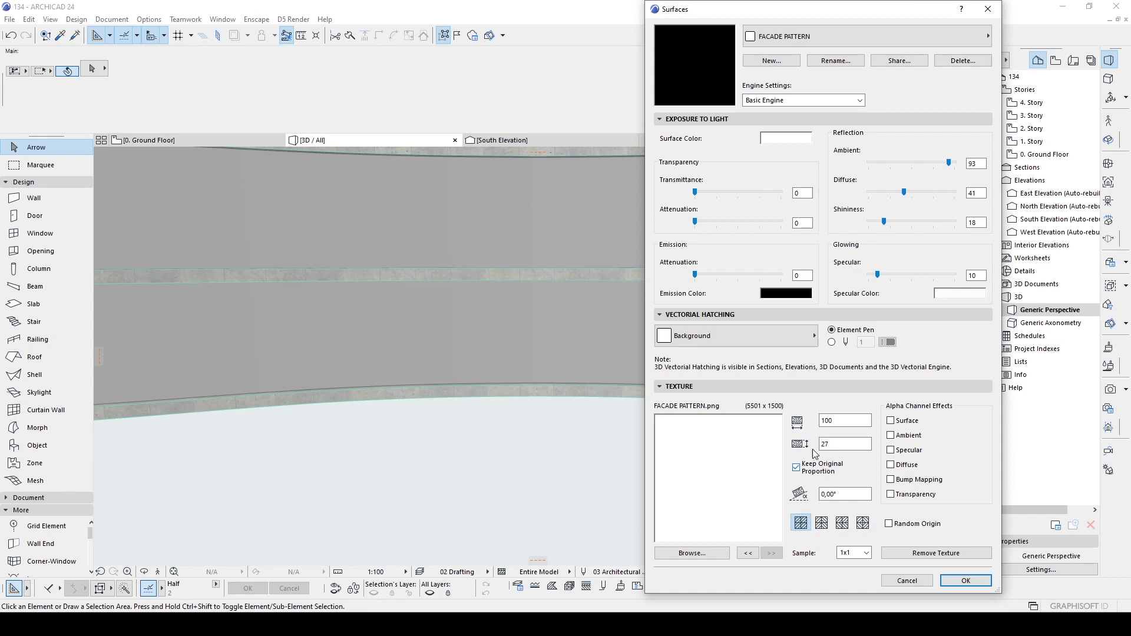
pyautogui.moveTo(837, 444); pyautogui.dragTo(789, 442)
pyautogui.write('315')
pyautogui.click(845, 421)
pyautogui.click(967, 582)
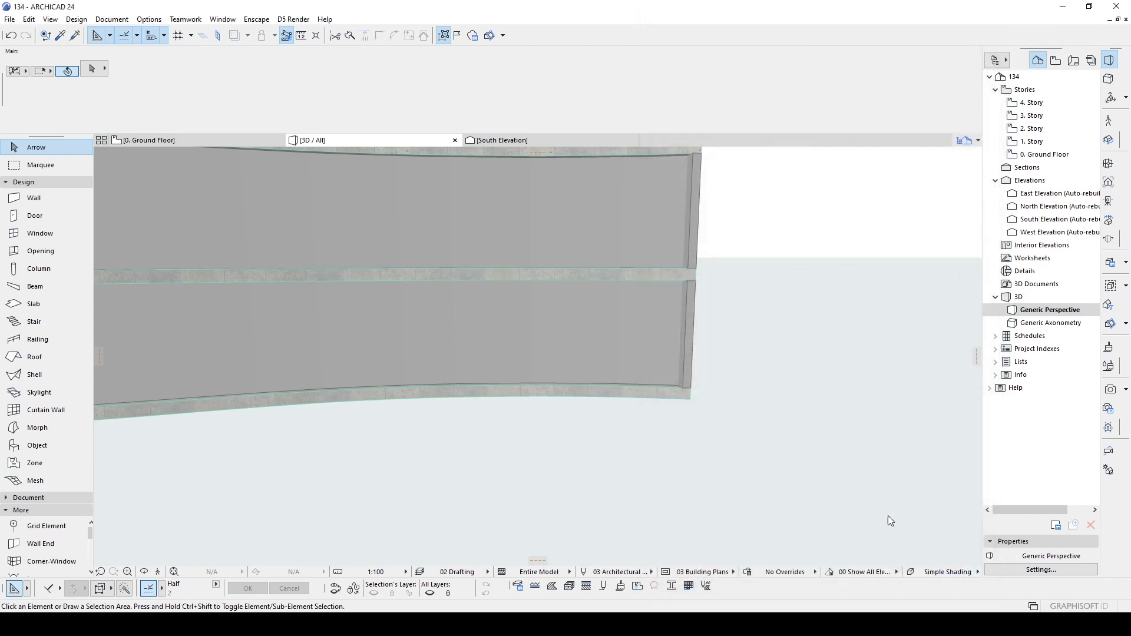
# Step: Override the linked surfaces of all grouped ground-floor facade walls with FACADE PATTERN
pyautogui.scroll(-4, 591, 301)
pyautogui.moveTo(407, 301); pyautogui.dragTo(786, 377, button='middle')
pyautogui.keyDown('shift'); pyautogui.moveTo(787, 377); pyautogui.dragTo(540, 394, button='middle'); pyautogui.keyUp('shift')
pyautogui.click(425, 411)
pyautogui.hotkey('alt', 'g')
pyautogui.hotkey('alt', 'g')
pyautogui.scroll(5, 438, 337)
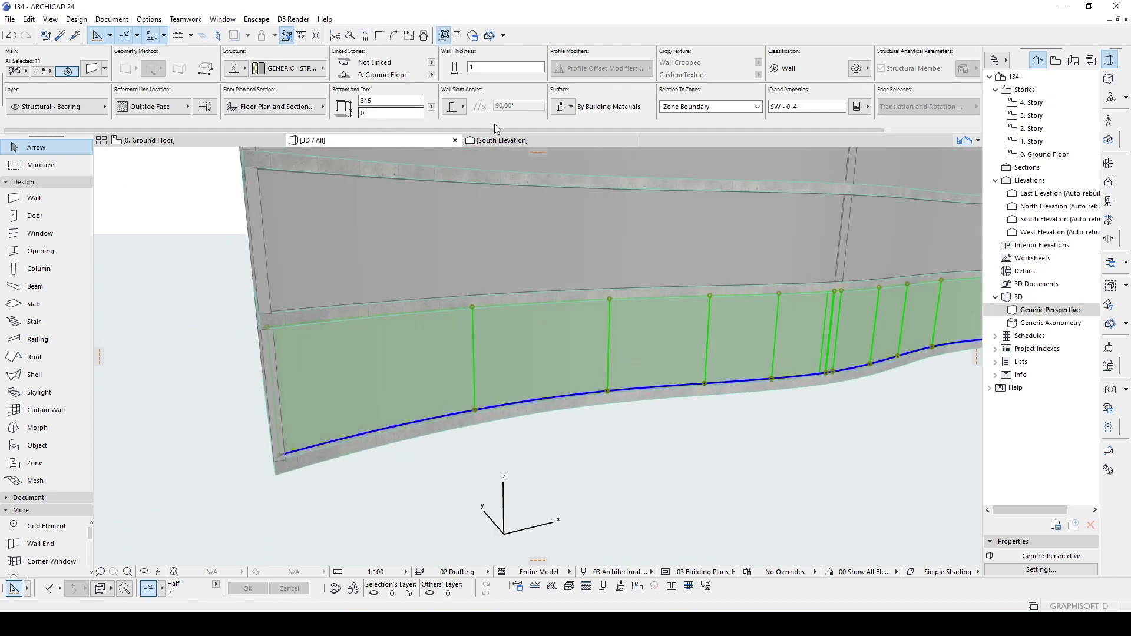
pyautogui.click(569, 108)
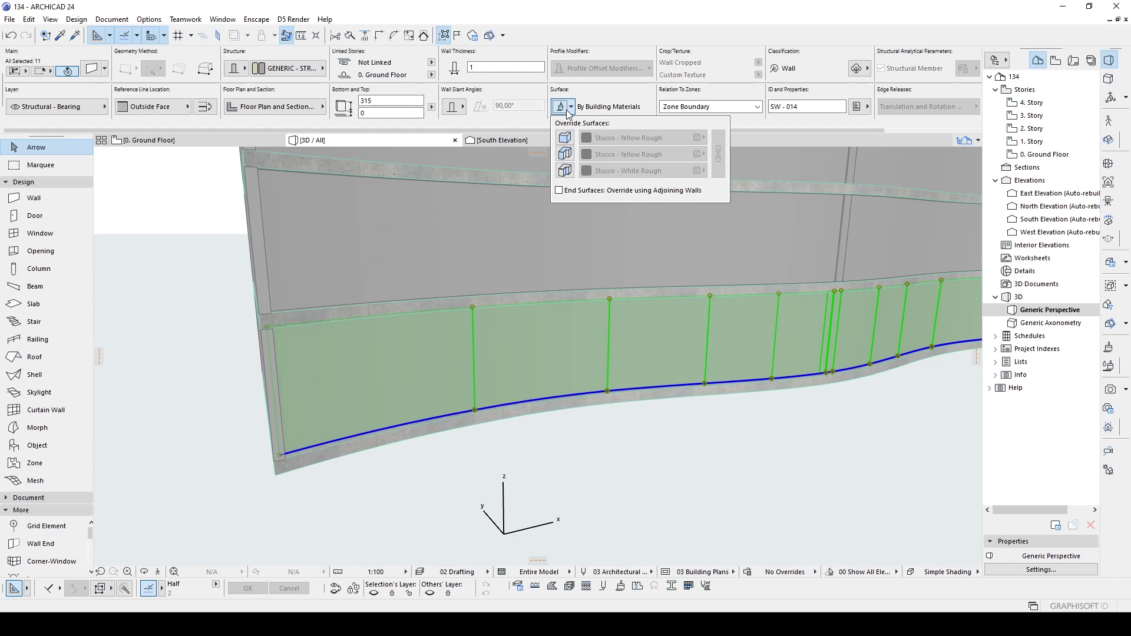
pyautogui.click(563, 170)
pyautogui.click(716, 155)
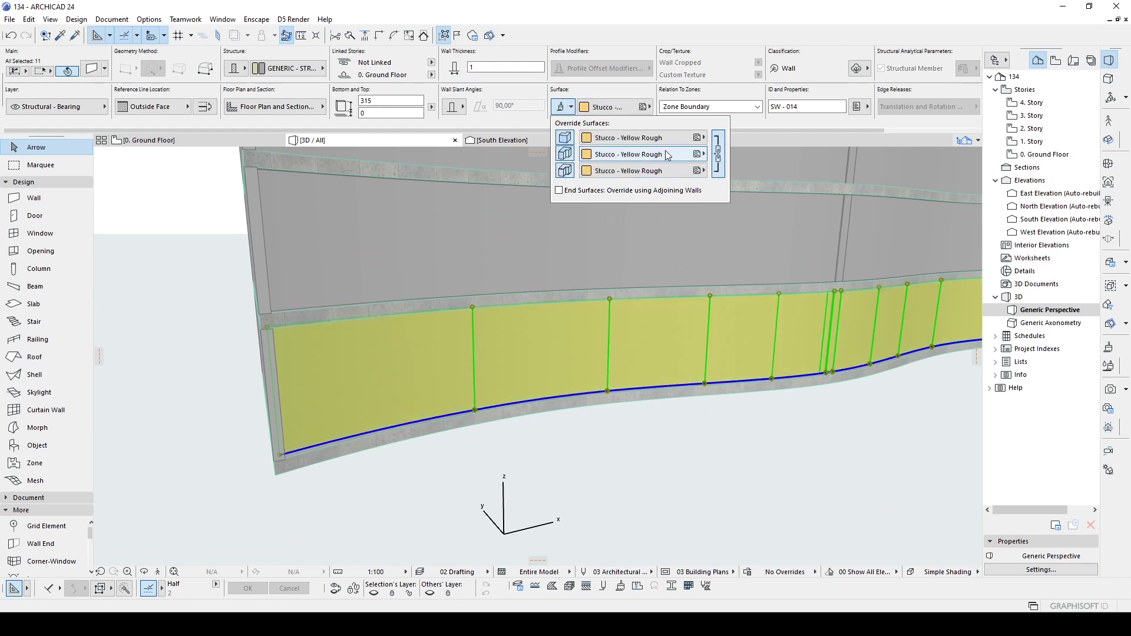
pyautogui.click(666, 155)
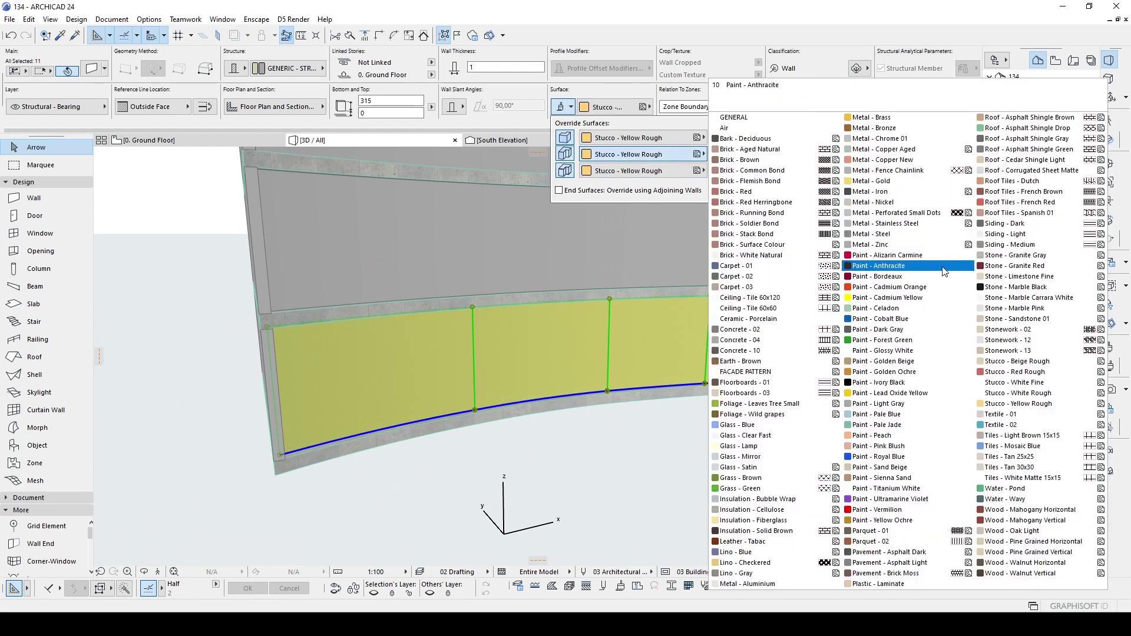
pyautogui.click(759, 371)
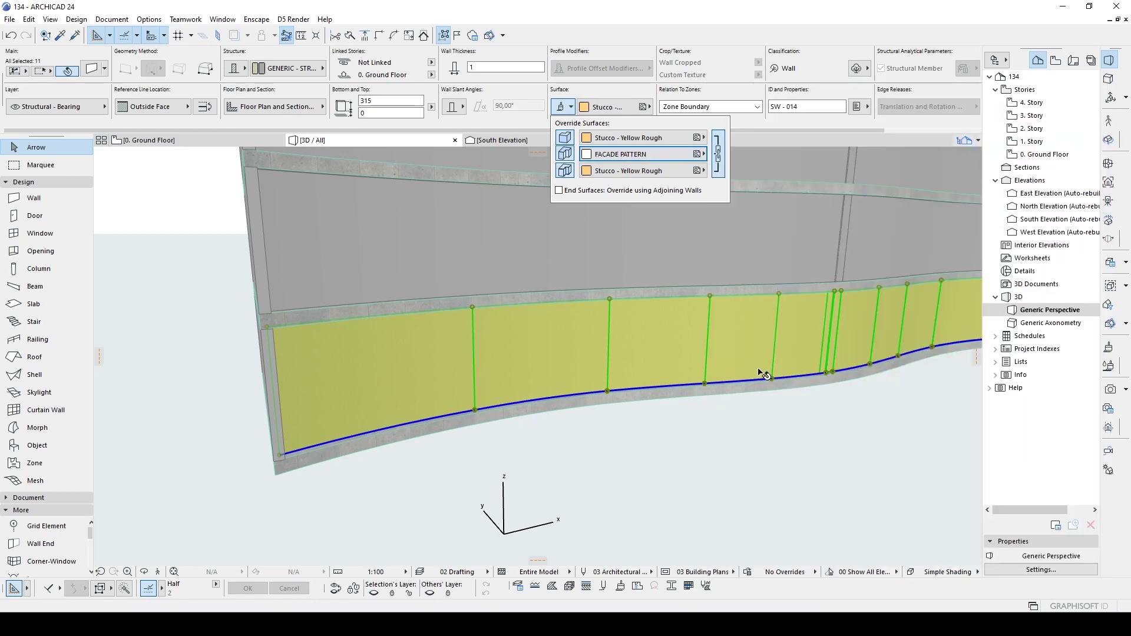
pyautogui.click(773, 460)
pyautogui.click(777, 458)
# Step: Set the 3D texture origin of the ground-floor facade walls at the lower corner of the facade's end
pyautogui.keyDown('shift'); pyautogui.moveTo(693, 364); pyautogui.dragTo(401, 355, button='middle'); pyautogui.keyUp('shift')
pyautogui.scroll(-1, 798, 401)
pyautogui.moveTo(877, 361); pyautogui.dragTo(714, 350, button='middle')
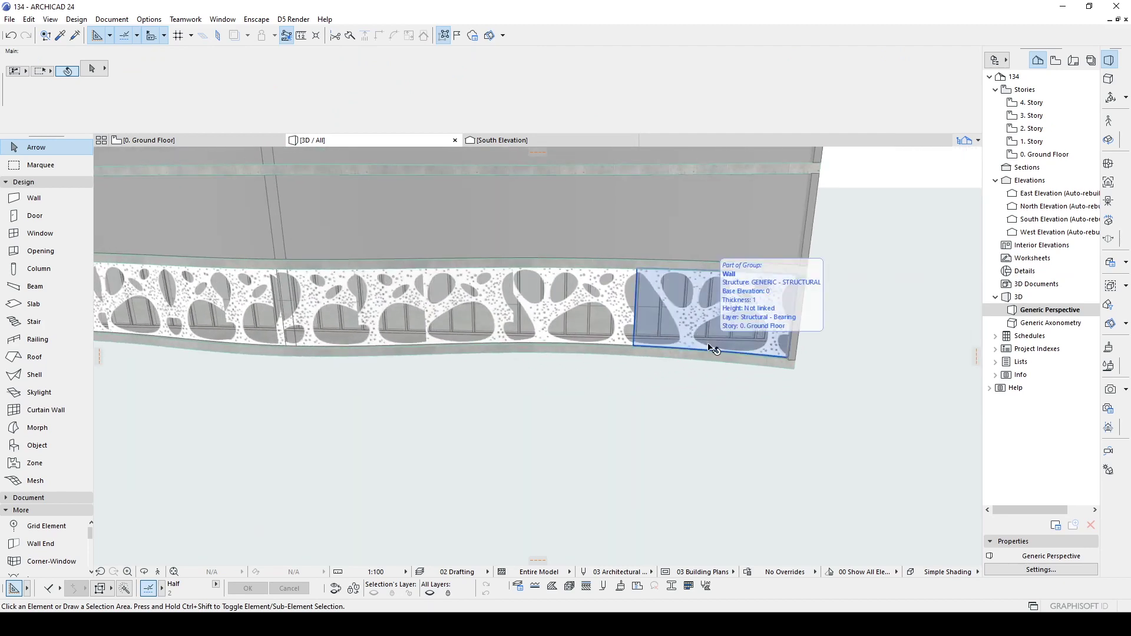
pyautogui.keyDown('shift'); pyautogui.moveTo(484, 322); pyautogui.dragTo(440, 331, button='middle'); pyautogui.keyUp('shift')
pyautogui.scroll(-2, 381, 338)
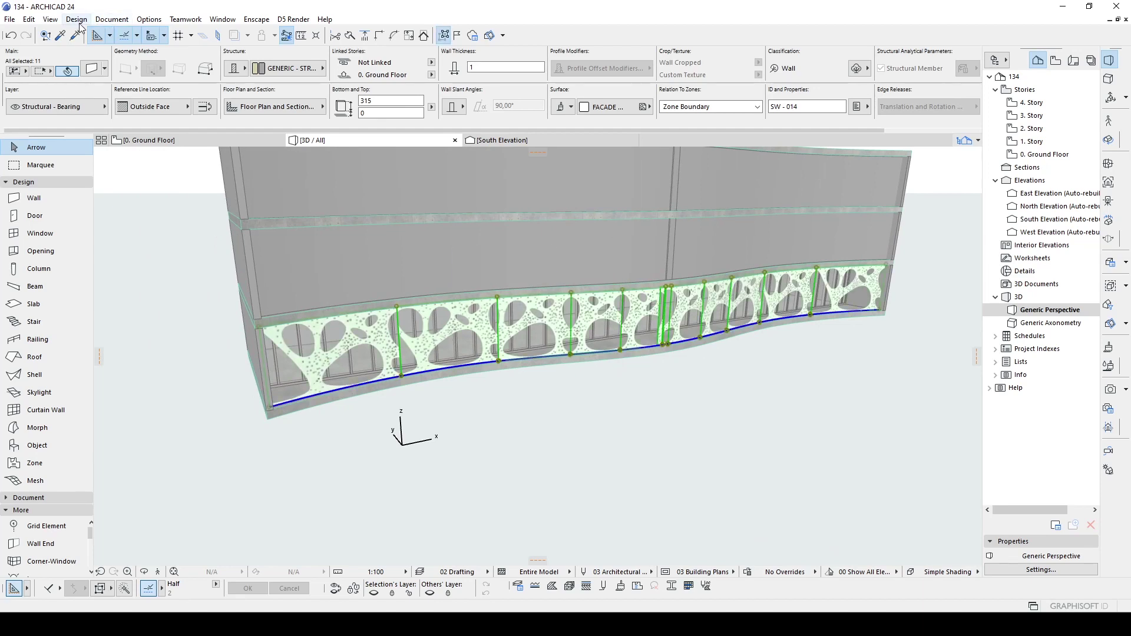
pyautogui.click(112, 21)
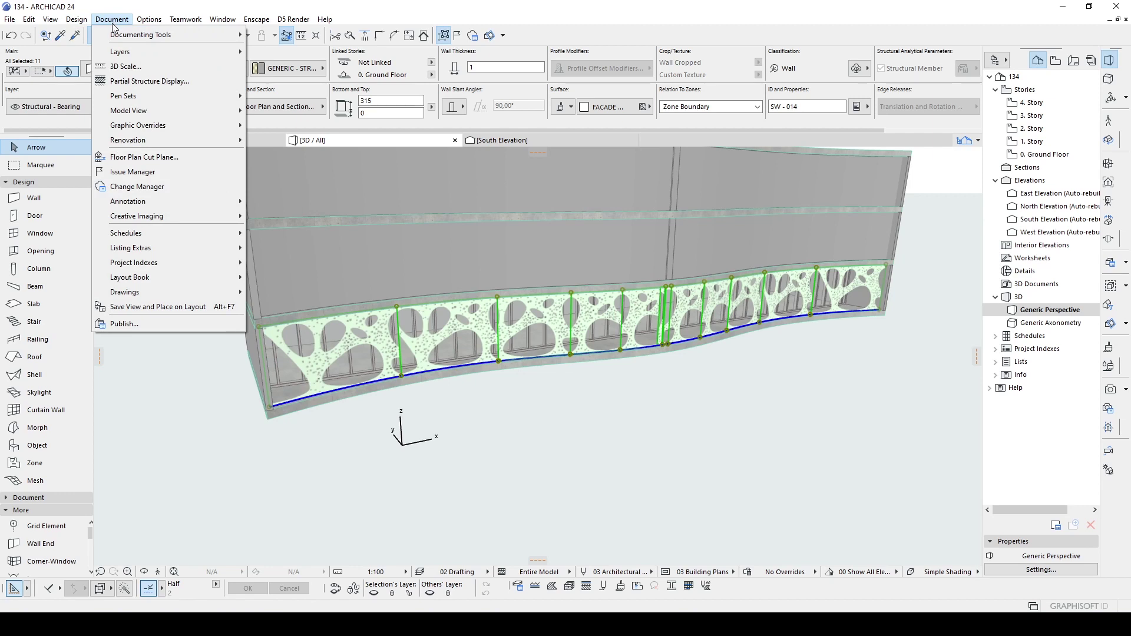
pyautogui.moveTo(126, 217)
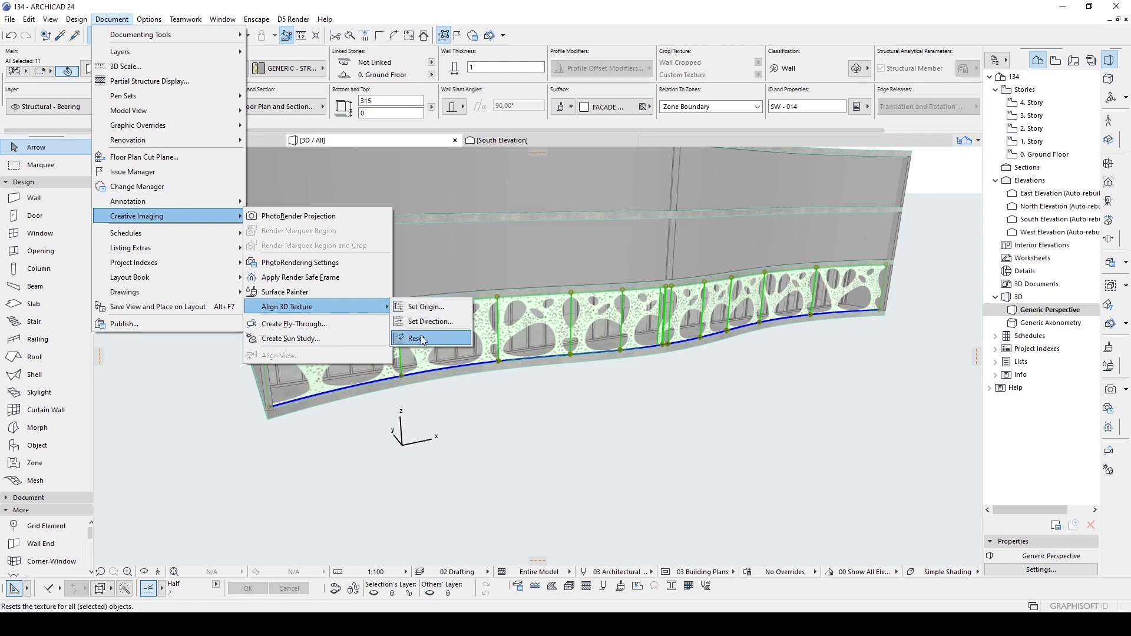
pyautogui.click(420, 307)
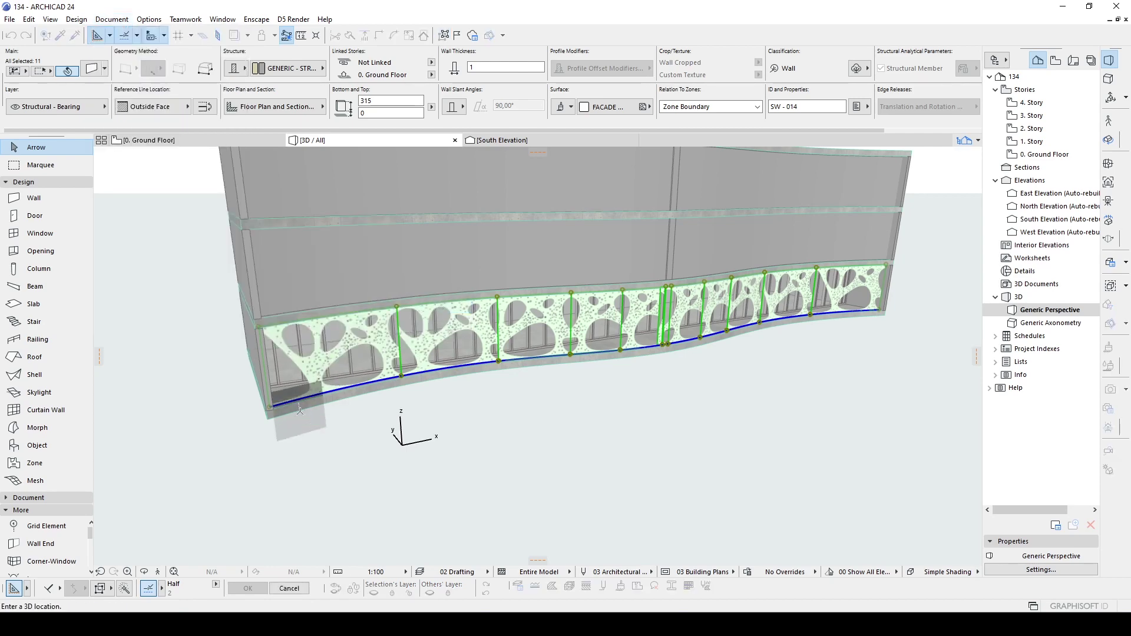
pyautogui.scroll(4, 279, 405)
pyautogui.scroll(-2, 329, 388)
pyautogui.keyDown('shift'); pyautogui.moveTo(425, 368); pyautogui.dragTo(247, 389, button='middle'); pyautogui.keyUp('shift')
pyautogui.scroll(2, 321, 306)
pyautogui.scroll(3, 321, 306)
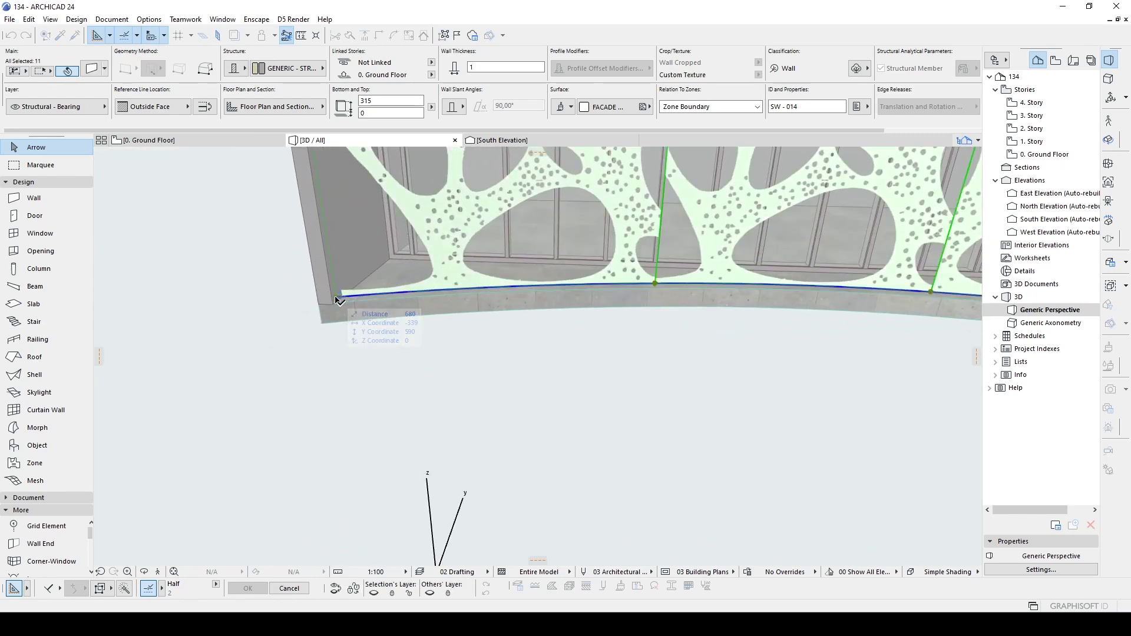
pyautogui.click(338, 301)
# Step: Delete the narrow wall segment near the middle of the ground-floor facade and intersect its two neighbouring walls
pyautogui.scroll(-4, 337, 300)
pyautogui.moveTo(434, 290); pyautogui.dragTo(474, 316, button='middle')
pyautogui.click(570, 418)
pyautogui.keyDown('shift'); pyautogui.moveTo(571, 418); pyautogui.dragTo(460, 313, button='middle'); pyautogui.keyUp('shift')
pyautogui.click(453, 312)
pyautogui.click(512, 414)
pyautogui.click(516, 326)
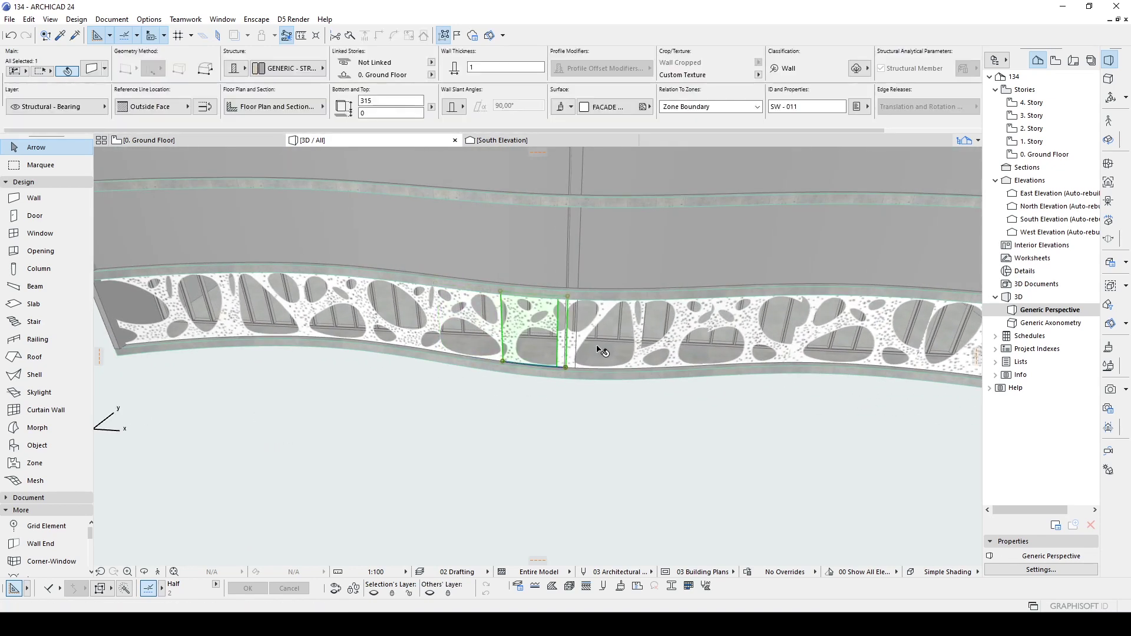
pyautogui.moveTo(601, 350); pyautogui.dragTo(471, 328, button='middle')
pyautogui.scroll(3, 462, 326)
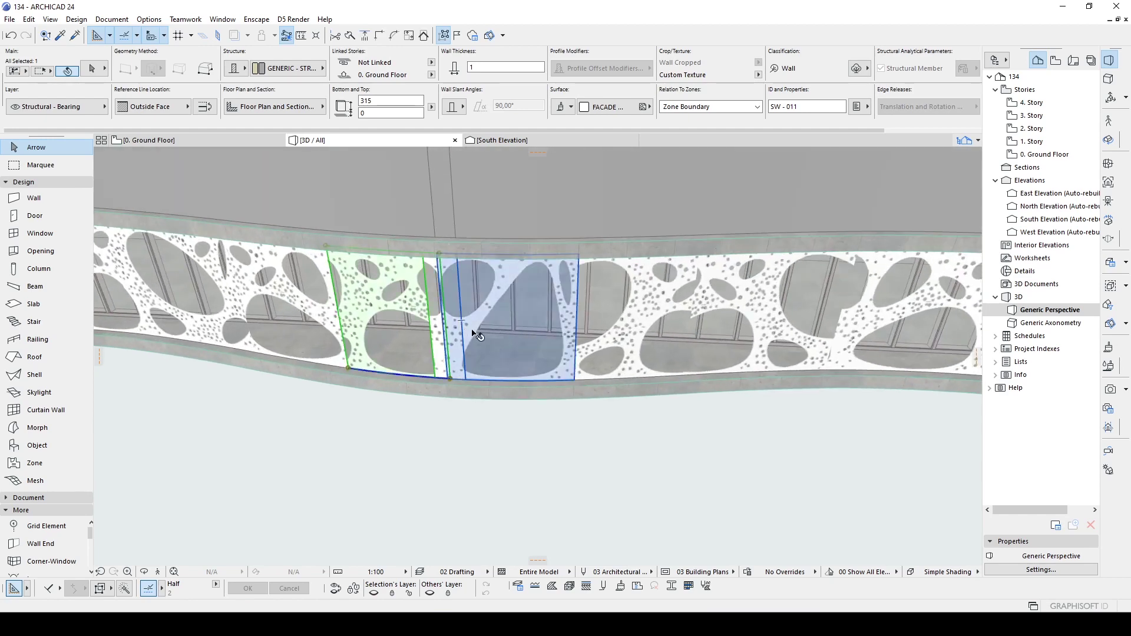
pyautogui.click(443, 334)
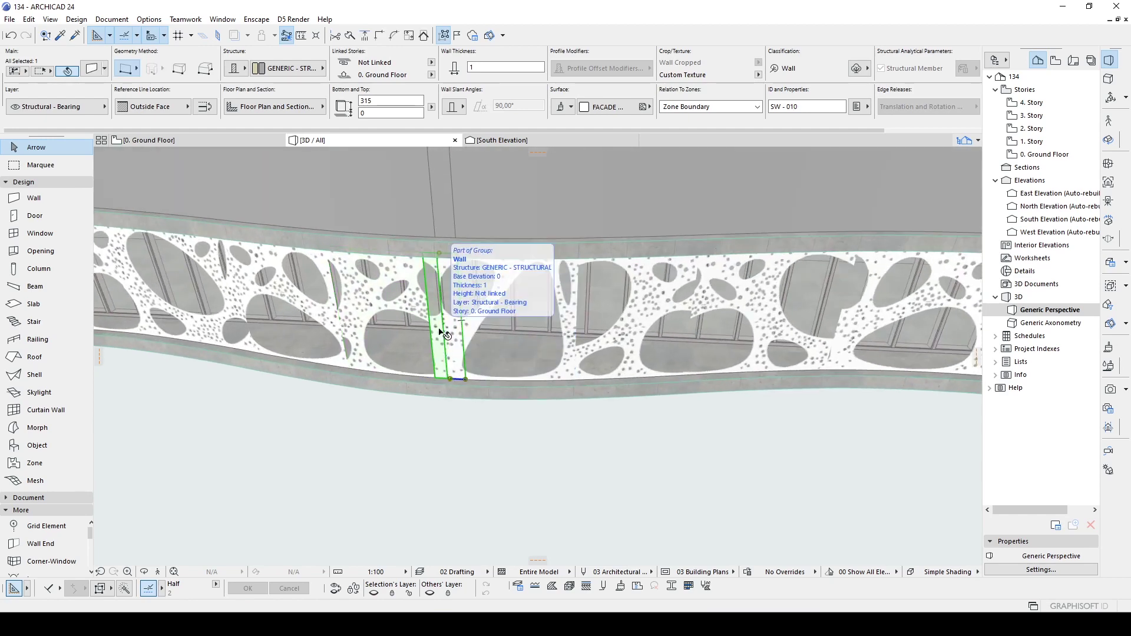
pyautogui.click(487, 335)
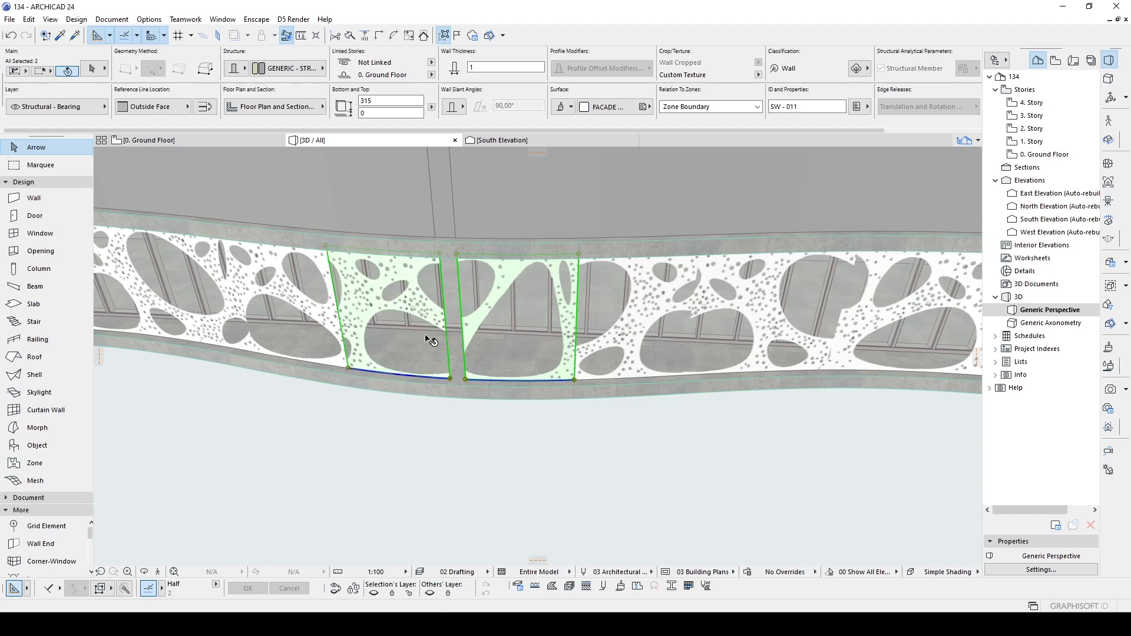
pyautogui.press('t')
pyautogui.click(491, 446)
# Step: Delete the three adjacent ground-floor wall segments beyond the new wall joint
pyautogui.click(518, 354)
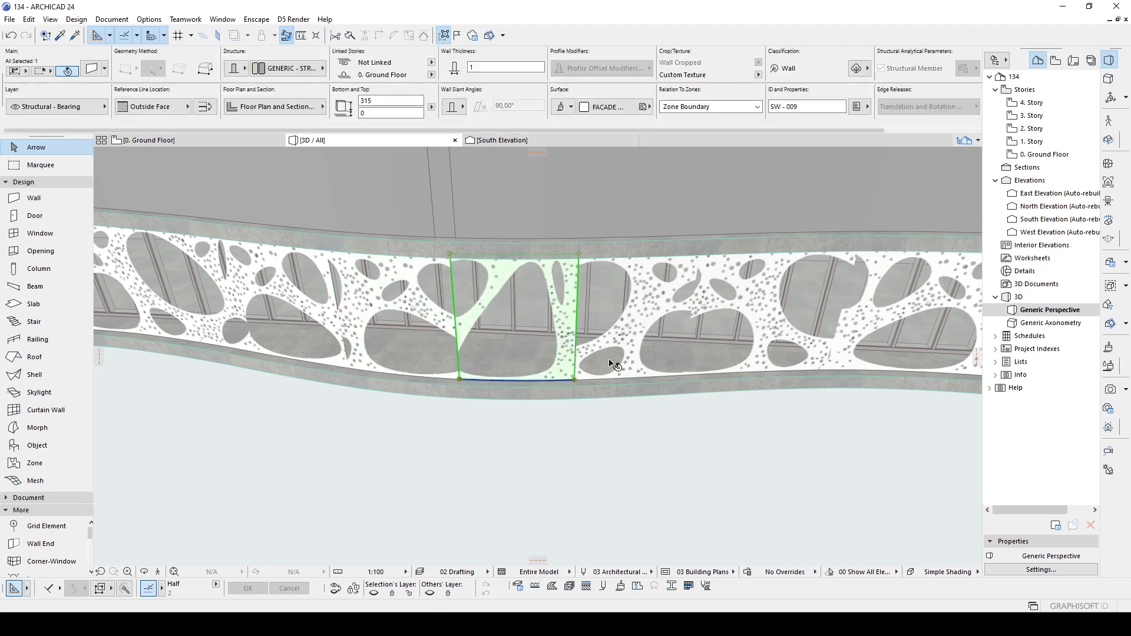
pyautogui.moveTo(613, 364); pyautogui.dragTo(488, 334, button='middle')
pyautogui.keyDown('shift'); pyautogui.click(530, 334); pyautogui.keyUp('shift')
pyautogui.keyDown('shift'); pyautogui.click(645, 321); pyautogui.keyUp('shift')
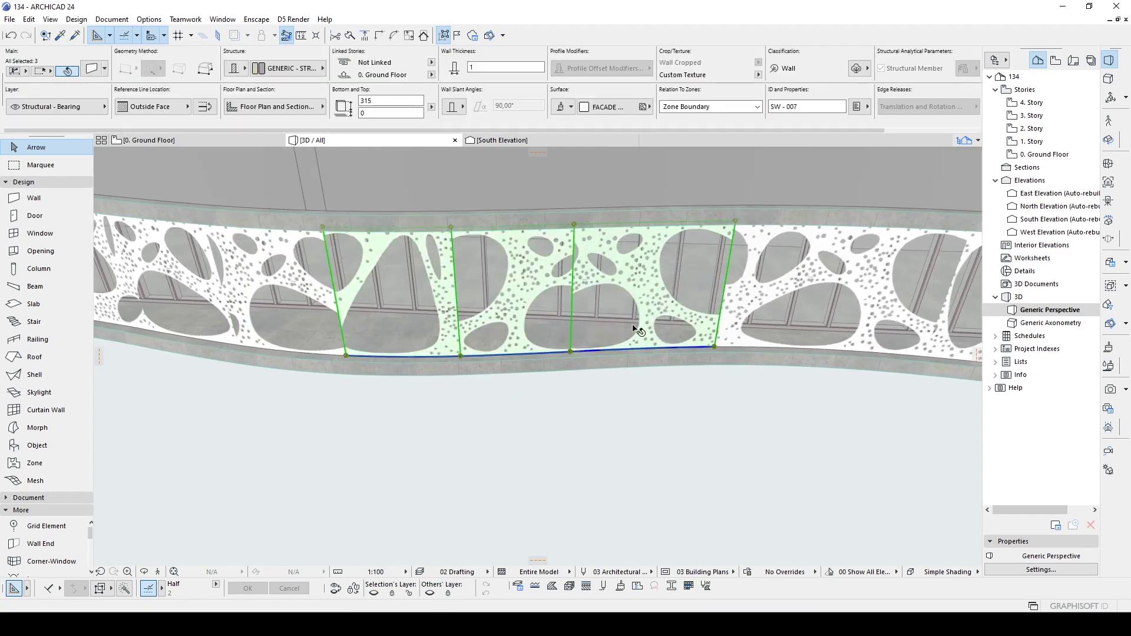
pyautogui.press('Delete')
# Step: Stretch the curved wall before the gap along its arc to cover about half of the opening
pyautogui.click(293, 318)
pyautogui.click(346, 355)
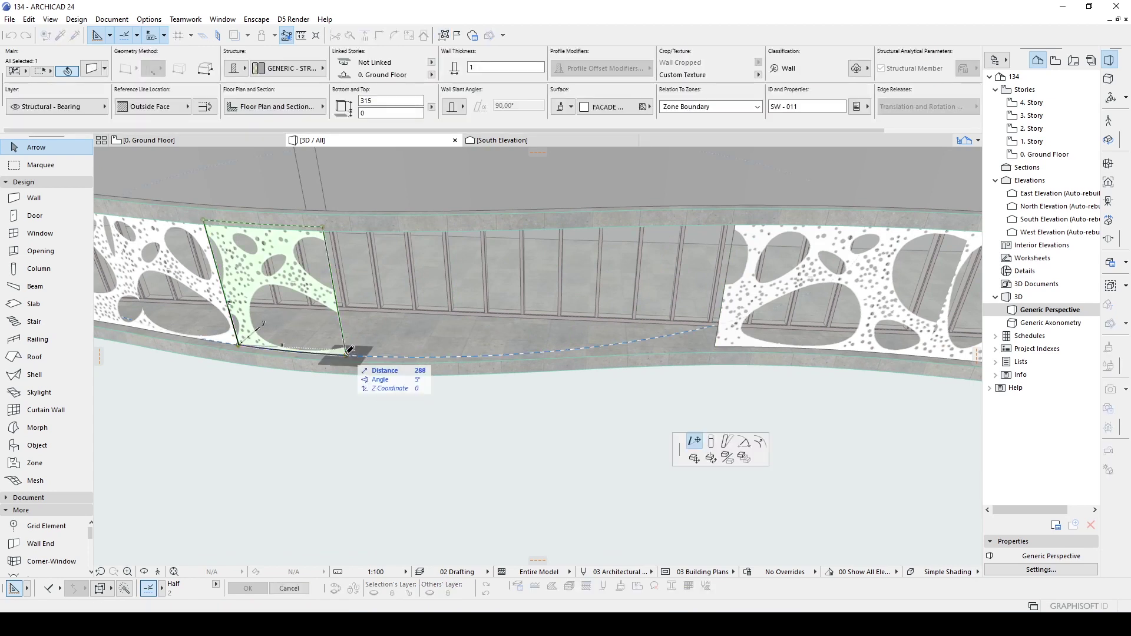
pyautogui.click(744, 445)
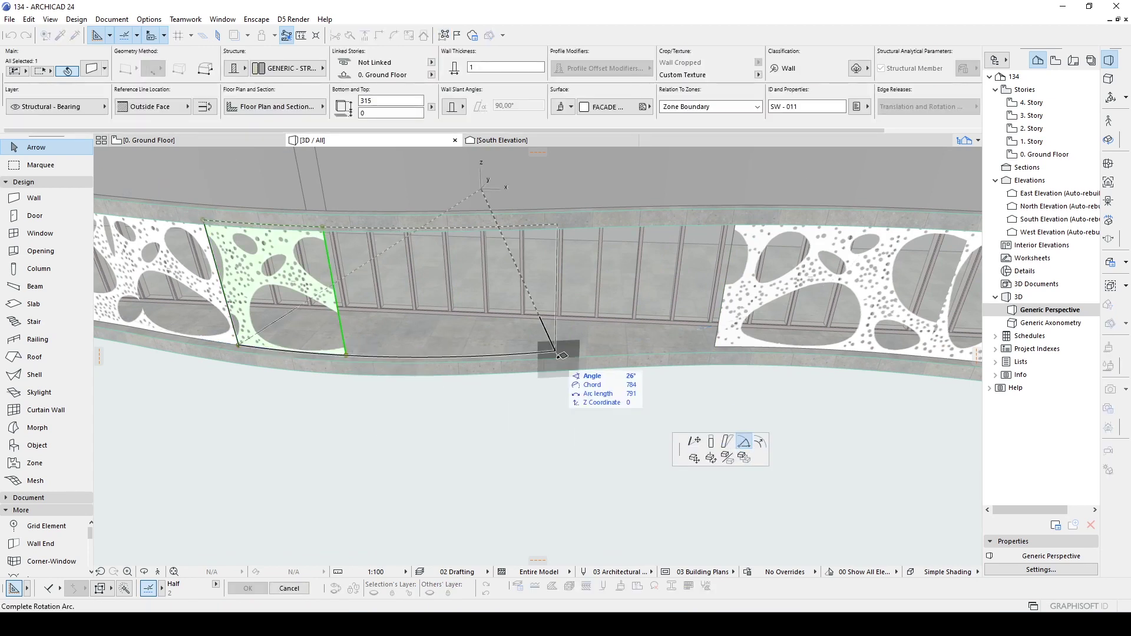
pyautogui.click(513, 354)
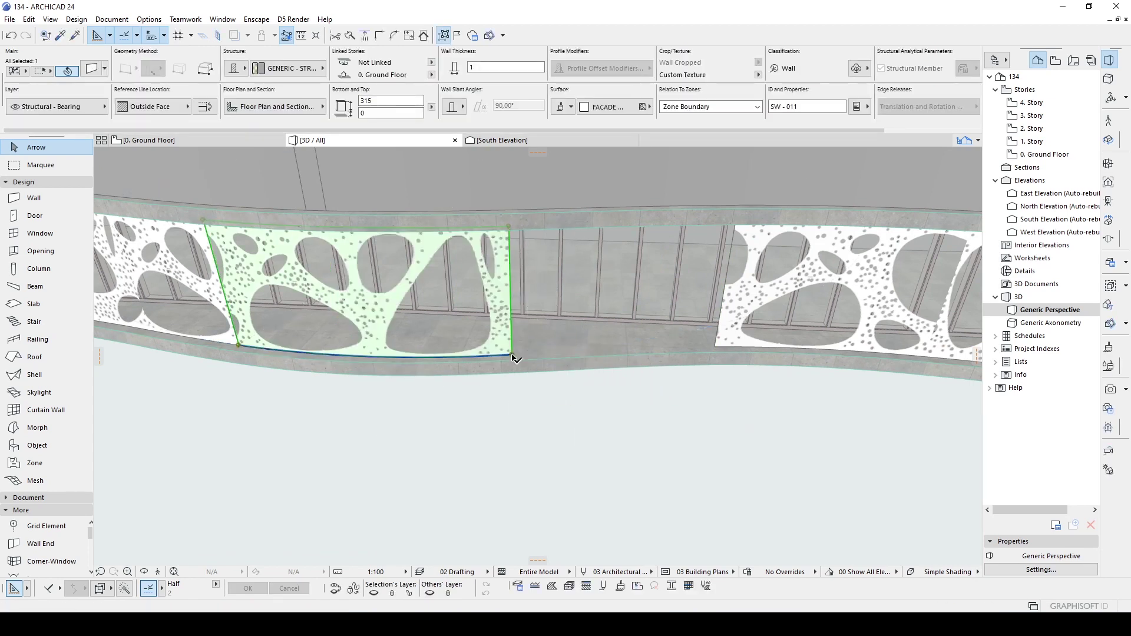
# Step: Stretch the curved wall on the far side of the gap along its arc towards the first stretched wall
pyautogui.scroll(-2, 574, 330)
pyautogui.keyDown('shift'); pyautogui.moveTo(451, 331); pyautogui.dragTo(574, 350, button='middle'); pyautogui.keyUp('shift')
pyautogui.moveTo(323, 340); pyautogui.dragTo(448, 359, button='middle')
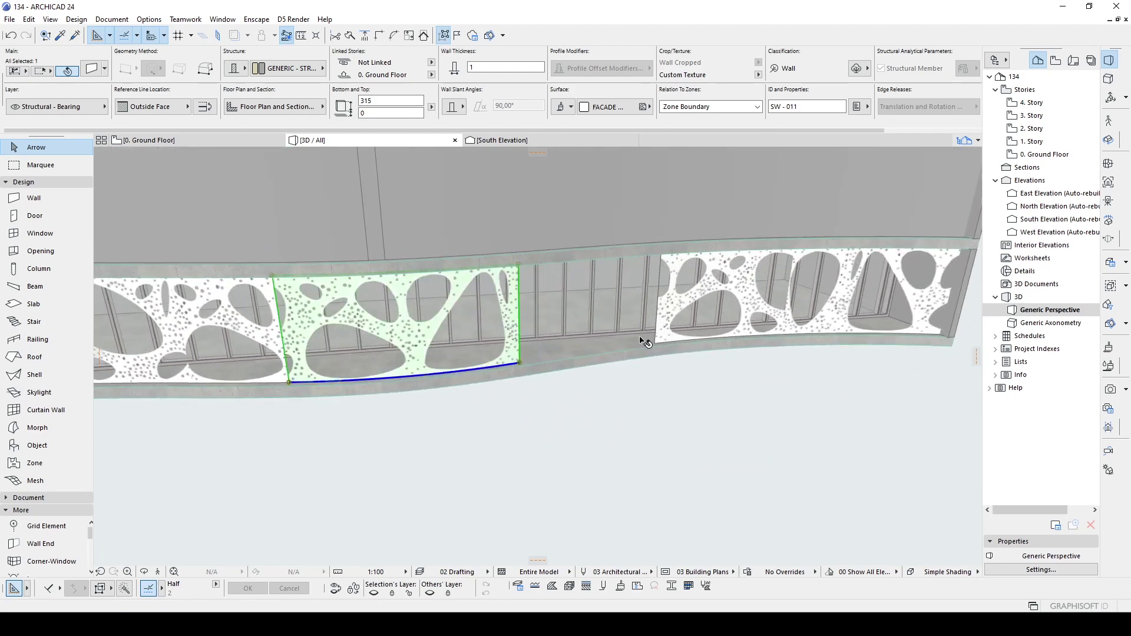
pyautogui.click(657, 346)
pyautogui.click(744, 442)
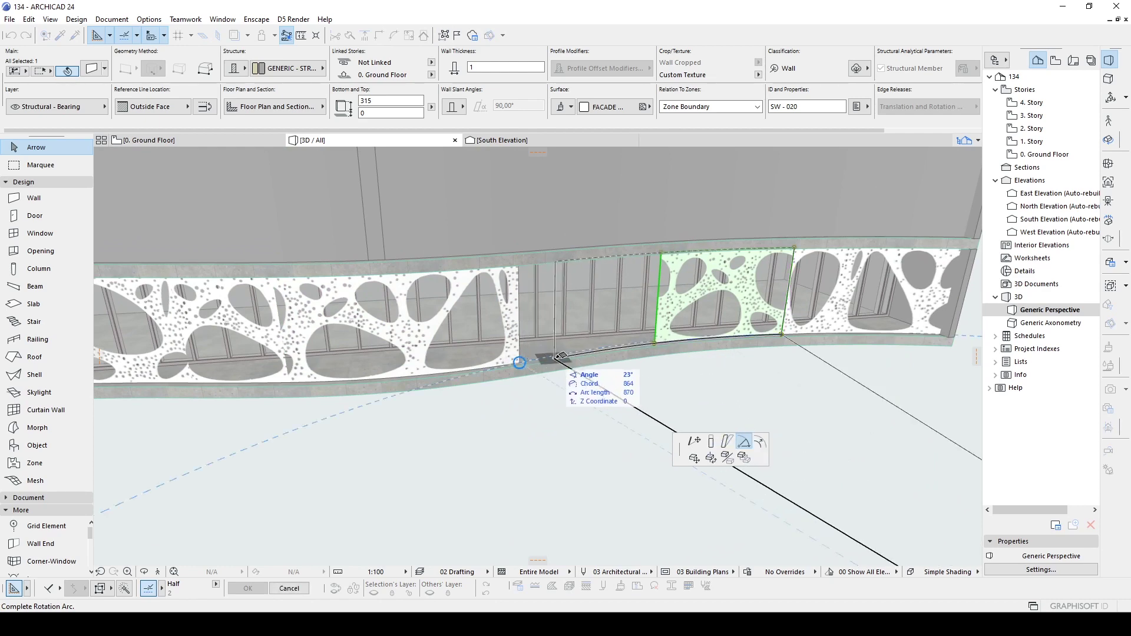
pyautogui.click(591, 352)
pyautogui.scroll(3, 591, 352)
pyautogui.press('Escape')
# Step: Close the remaining gap with a straight wall that uses the settings of the adjacent facade wall
pyautogui.keyDown('alt'); pyautogui.click(449, 359); pyautogui.keyUp('alt')
pyautogui.click(455, 374)
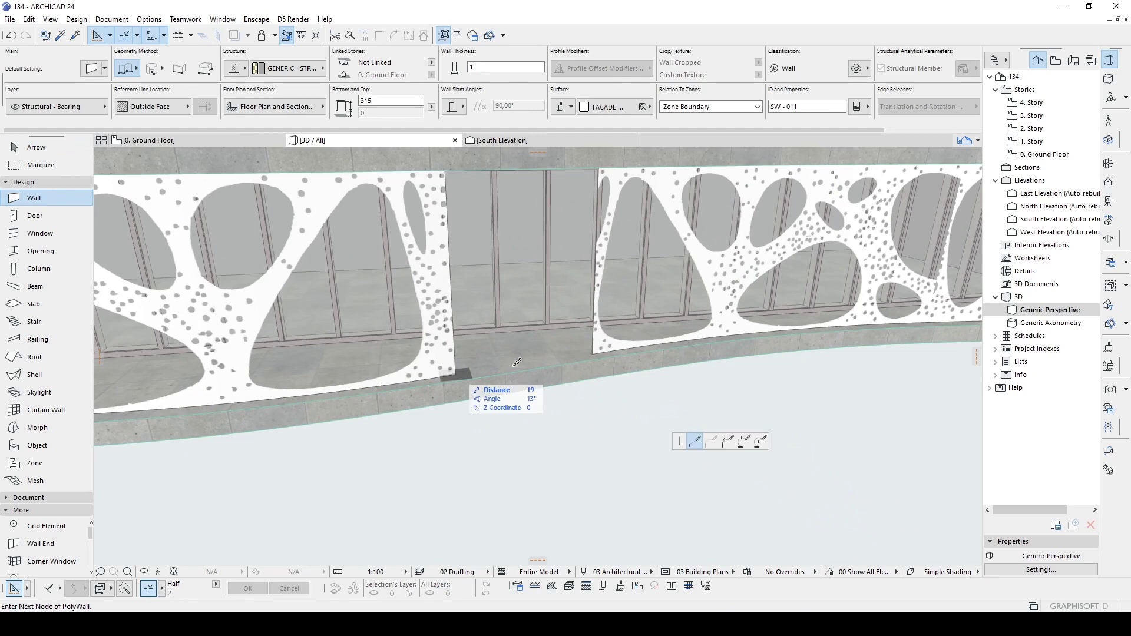
pyautogui.doubleClick(592, 353)
pyautogui.scroll(-3, 569, 343)
pyautogui.press('Escape')
# Step: Place a long straight wall in front of the building using the patterned facade wall's settings
pyautogui.scroll(-4, 442, 324)
pyautogui.keyDown('shift'); pyautogui.moveTo(361, 321); pyautogui.dragTo(379, 304, button='middle'); pyautogui.keyUp('shift')
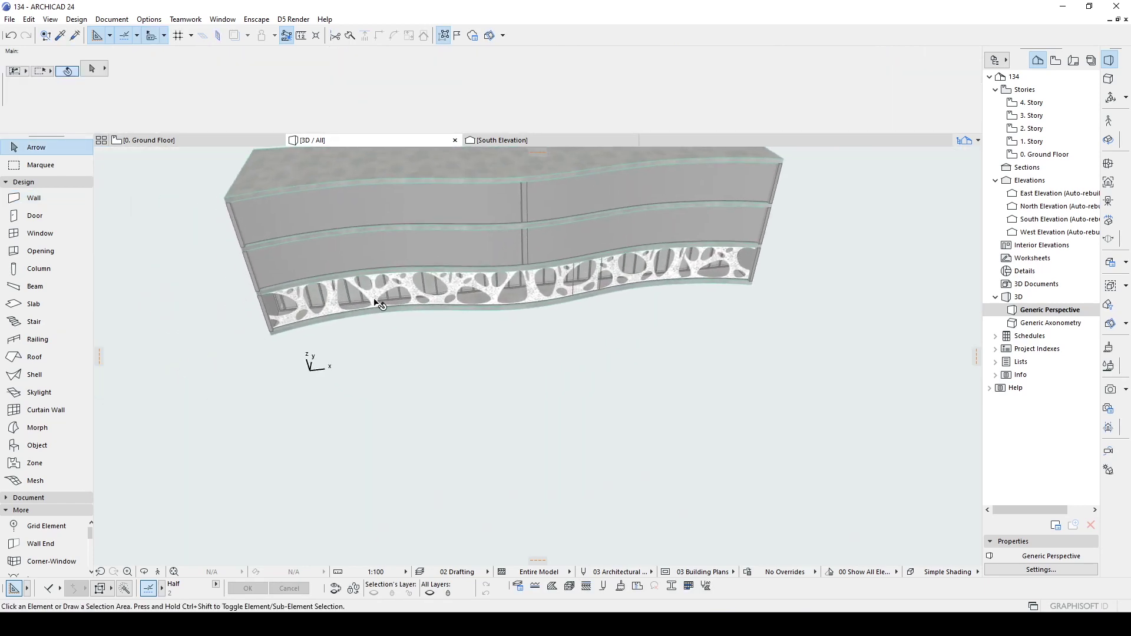
pyautogui.keyDown('alt'); pyautogui.click(293, 302); pyautogui.keyUp('alt')
pyautogui.click(278, 380)
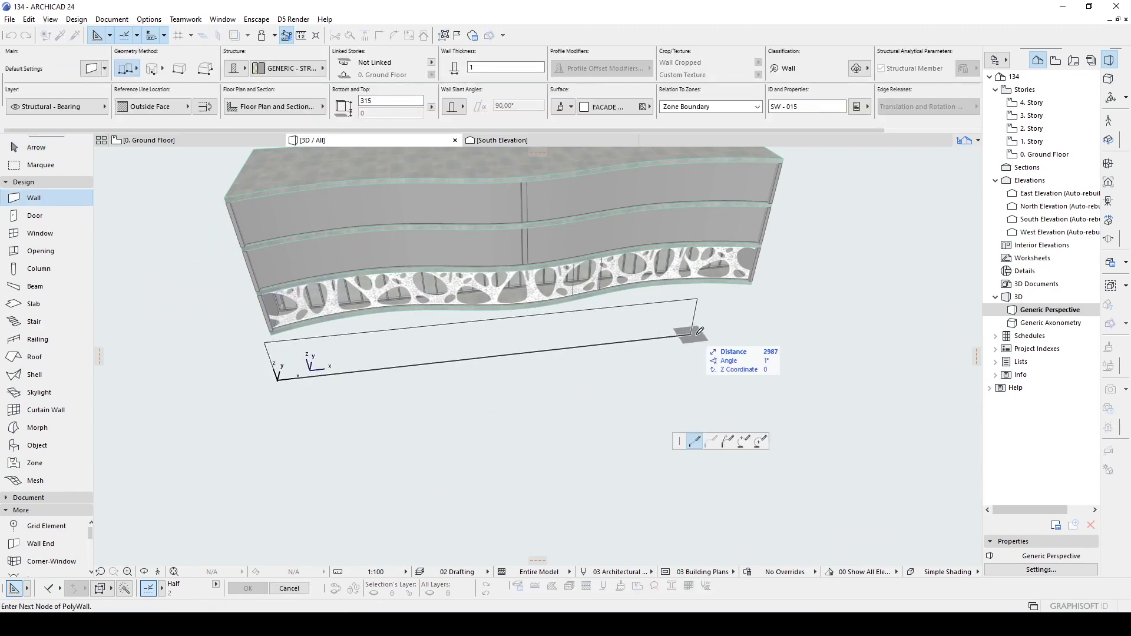
pyautogui.doubleClick(774, 322)
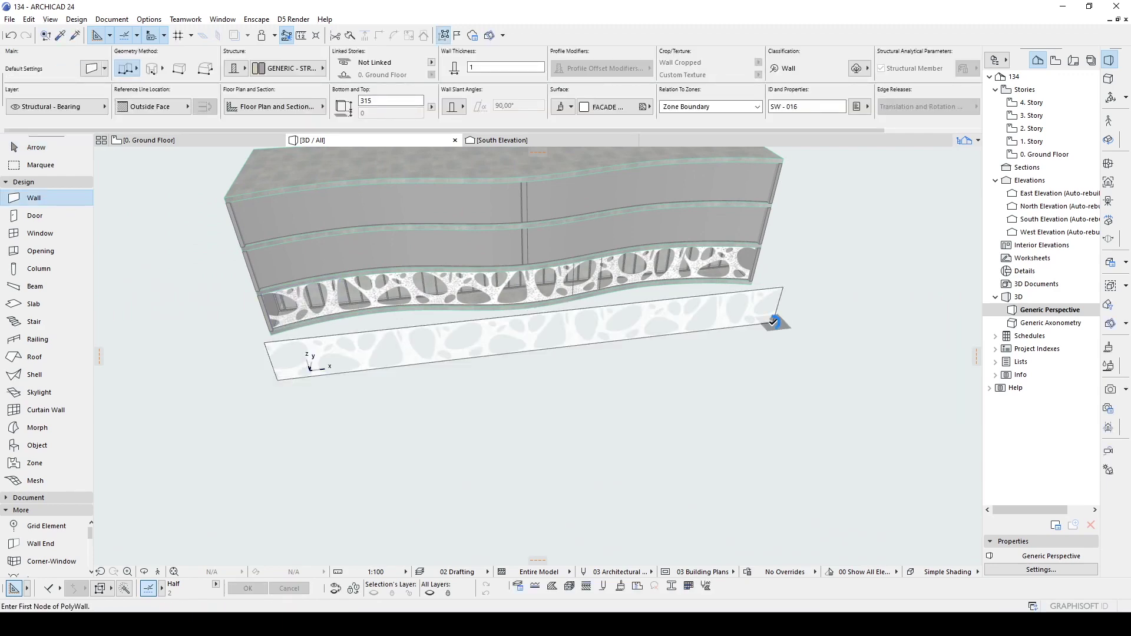
pyautogui.press('Escape')
# Step: Compare the pattern on the straight wall with the pattern on the segmented curved facade
pyautogui.scroll(3, 524, 356)
pyautogui.moveTo(505, 358)
pyautogui.keyDown('shift'); pyautogui.mouseDown(button='middle')
pyautogui.moveTo(626, 301)
pyautogui.moveTo(673, 296)
pyautogui.moveTo(470, 348)
pyautogui.moveTo(378, 346)
pyautogui.moveTo(432, 327)
pyautogui.moveTo(515, 351)
pyautogui.mouseUp(button='middle'); pyautogui.keyUp('shift')
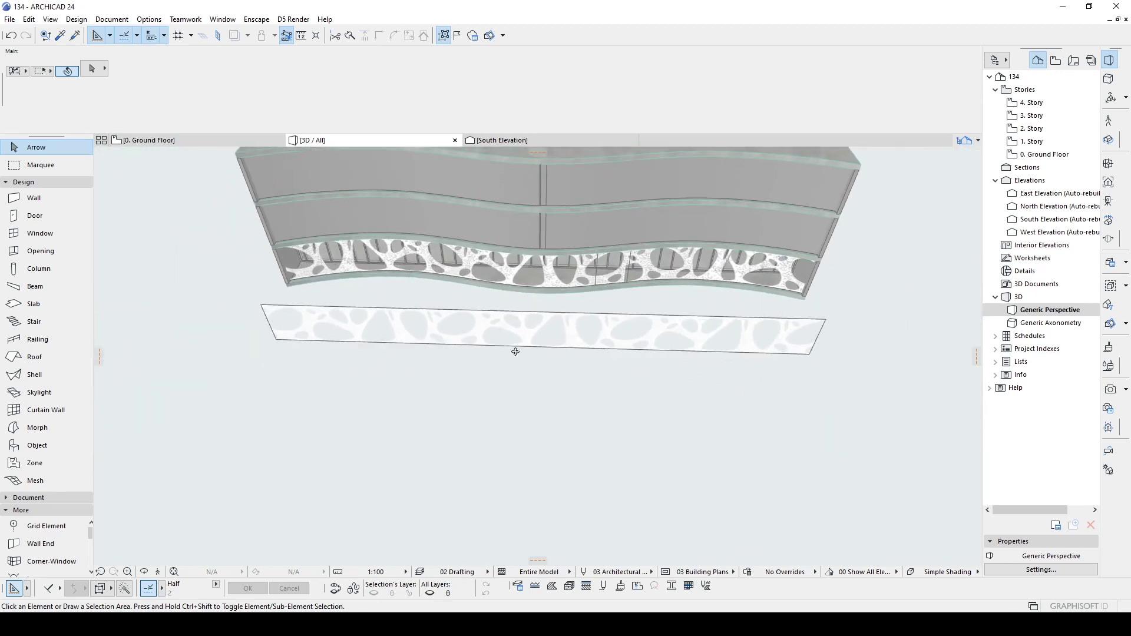
pyautogui.scroll(2, 365, 253)
pyautogui.keyDown('shift'); pyautogui.moveTo(402, 268); pyautogui.dragTo(754, 288, button='middle'); pyautogui.keyUp('shift')
pyautogui.click(754, 287)
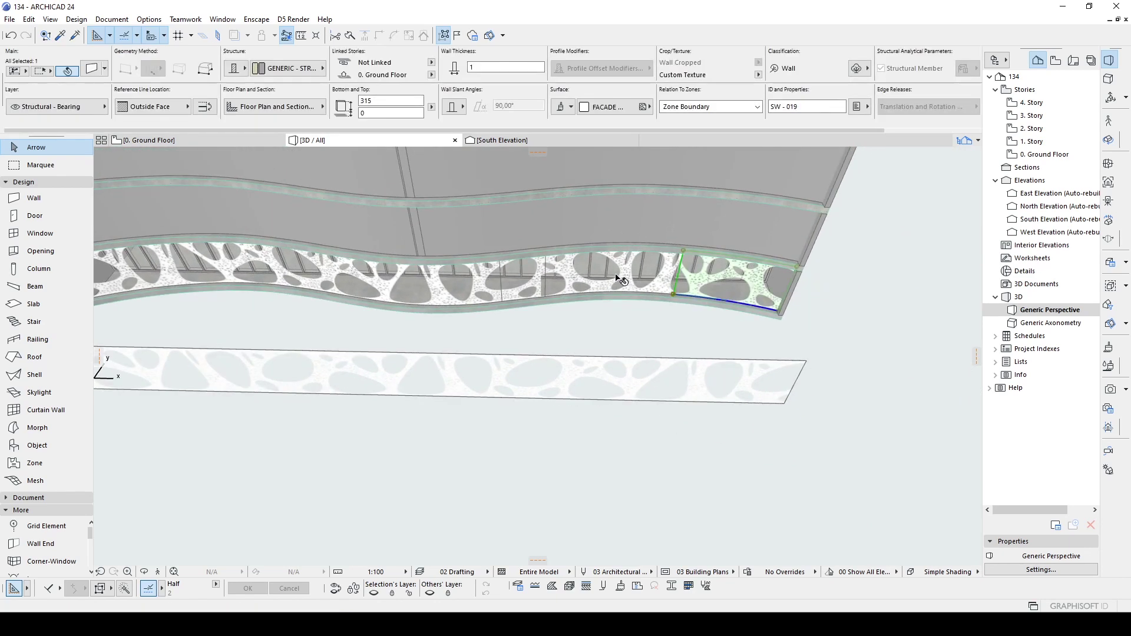
pyautogui.click(445, 370)
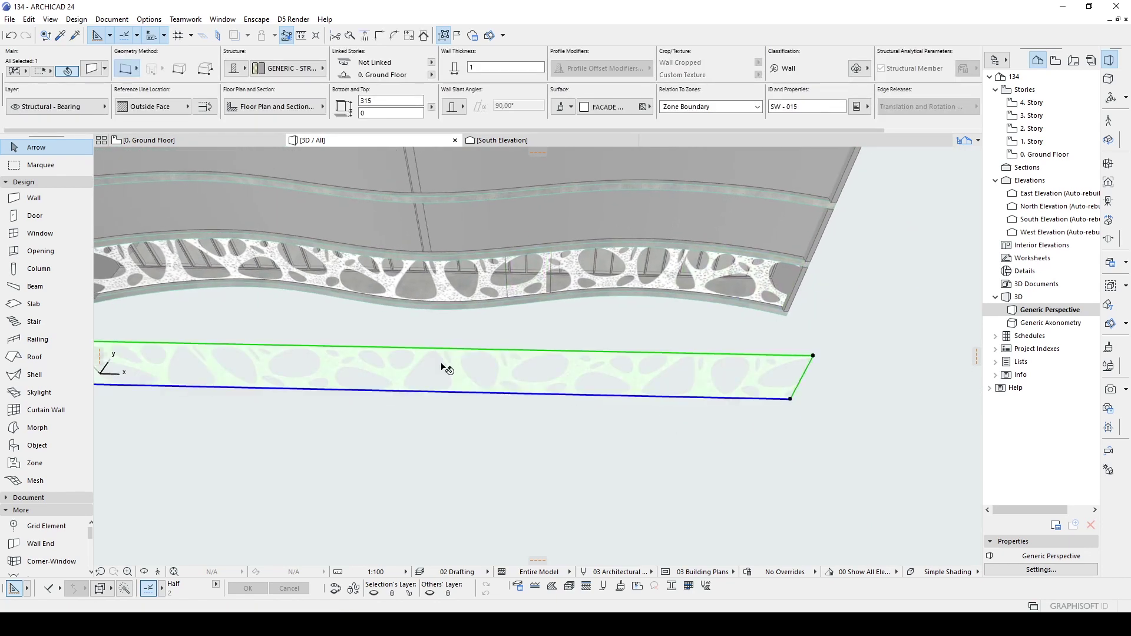
# Step: Delete the long straight test wall placed in front of the building
pyautogui.keyDown('shift'); pyautogui.moveTo(403, 320); pyautogui.dragTo(506, 315, button='middle'); pyautogui.keyUp('shift')
pyautogui.press('Delete')
# Step: Set the 3D texture origin for the straight infill wall together with the adjoining ground-floor facade walls
pyautogui.scroll(3, 783, 291)
pyautogui.click(439, 298)
pyautogui.keyDown('shift'); pyautogui.click(506, 300); pyautogui.keyUp('shift')
pyautogui.keyDown('shift'); pyautogui.click(704, 305); pyautogui.keyUp('shift')
pyautogui.scroll(3, 489, 324)
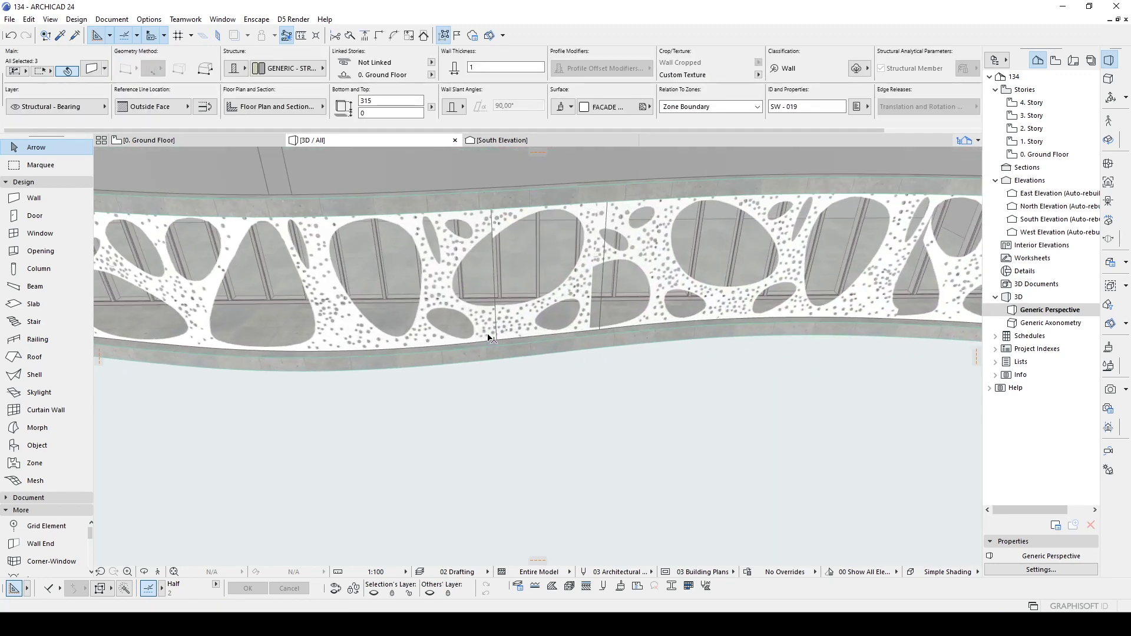
pyautogui.scroll(2, 489, 347)
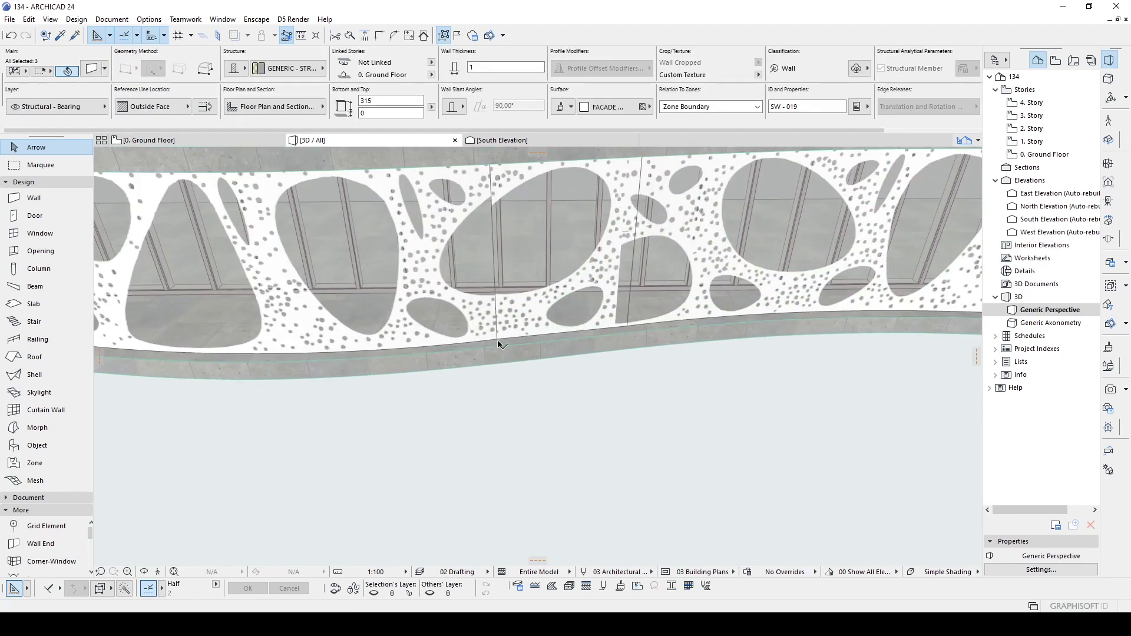
pyautogui.click(157, 20)
pyautogui.moveTo(129, 22)
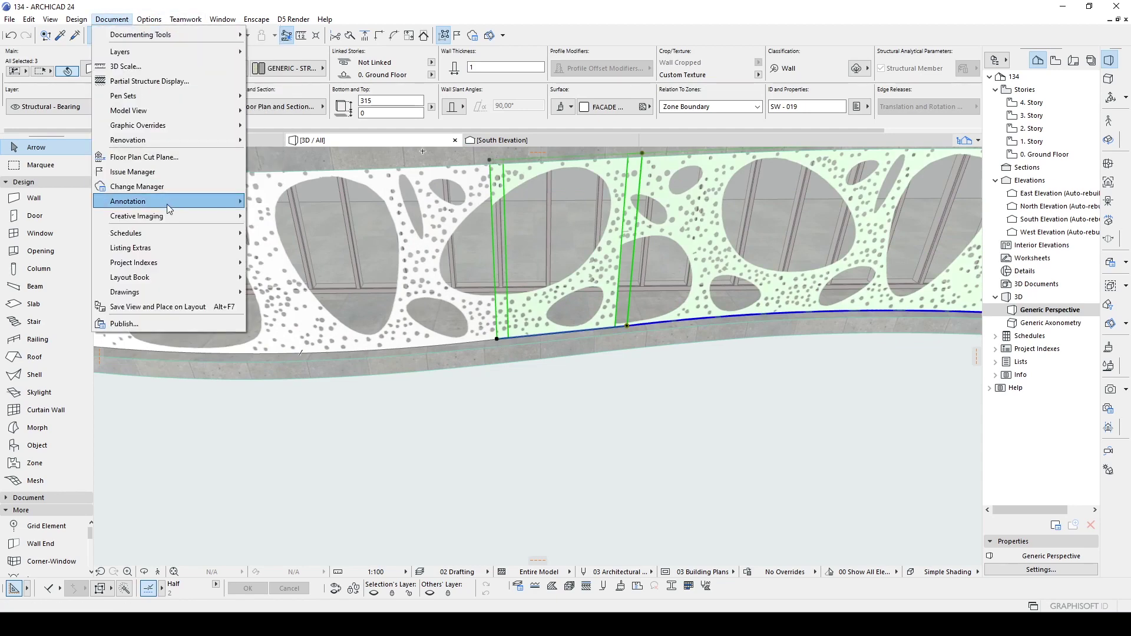
pyautogui.moveTo(174, 216)
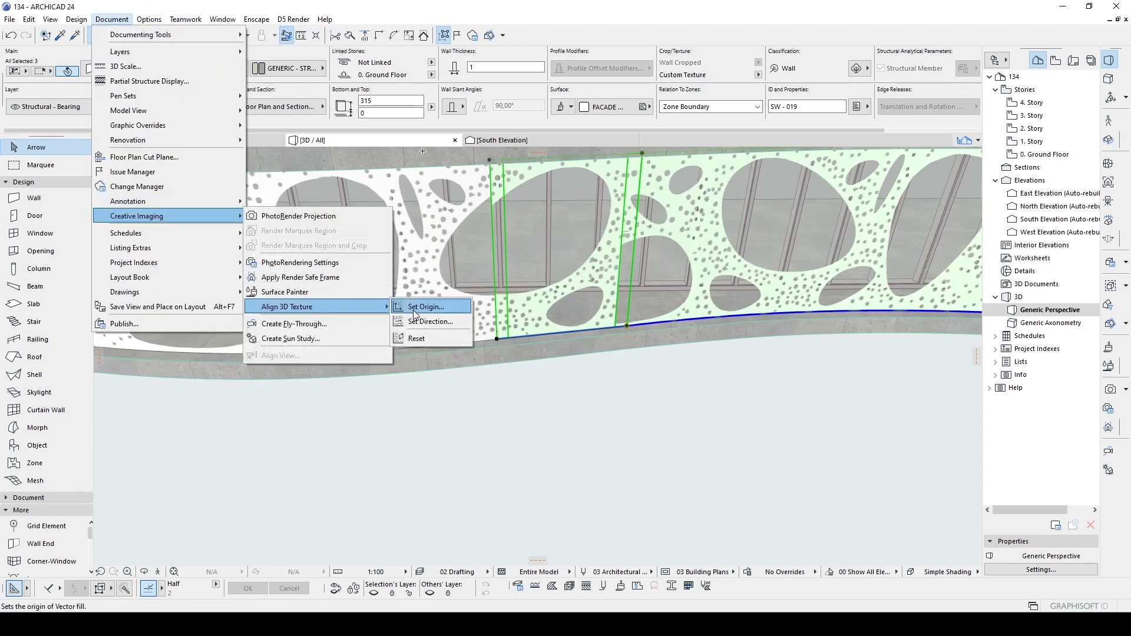
pyautogui.click(415, 310)
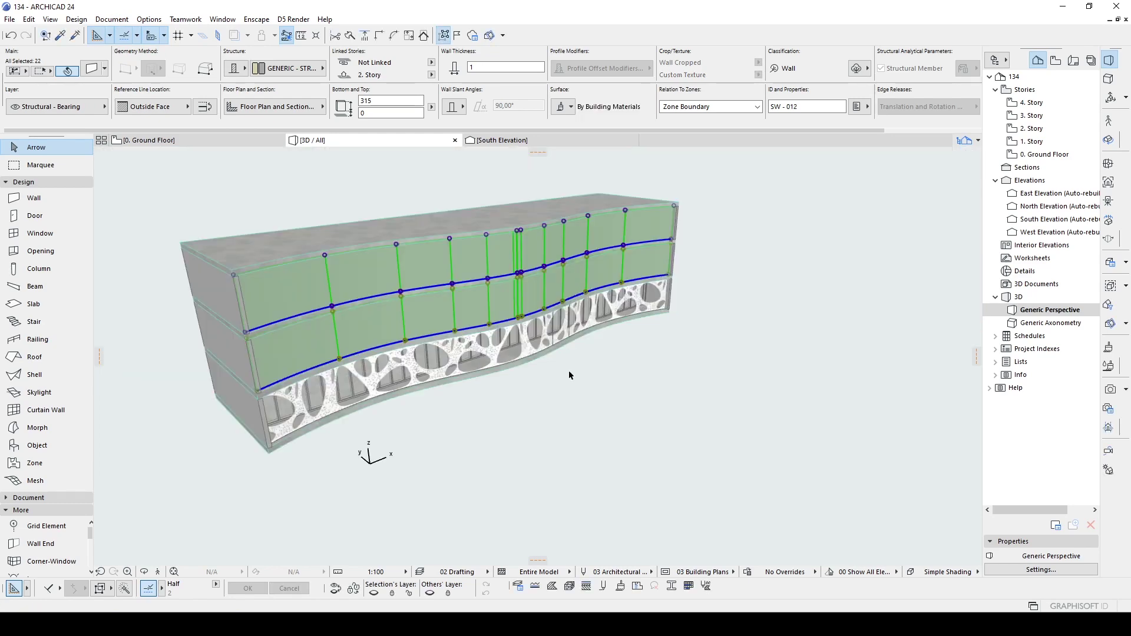
# Step: Delete the unpatterned facade walls on the two upper stories and copy the ground-floor curved patterned walls up to the 1. Story
pyautogui.press('Delete')
pyautogui.scroll(2, 568, 369)
pyautogui.keyDown('shift'); pyautogui.moveTo(545, 374); pyautogui.dragTo(244, 362, button='middle'); pyautogui.keyUp('shift')
pyautogui.click(444, 333)
pyautogui.hotkey('ctrl', 'shift', 'd')
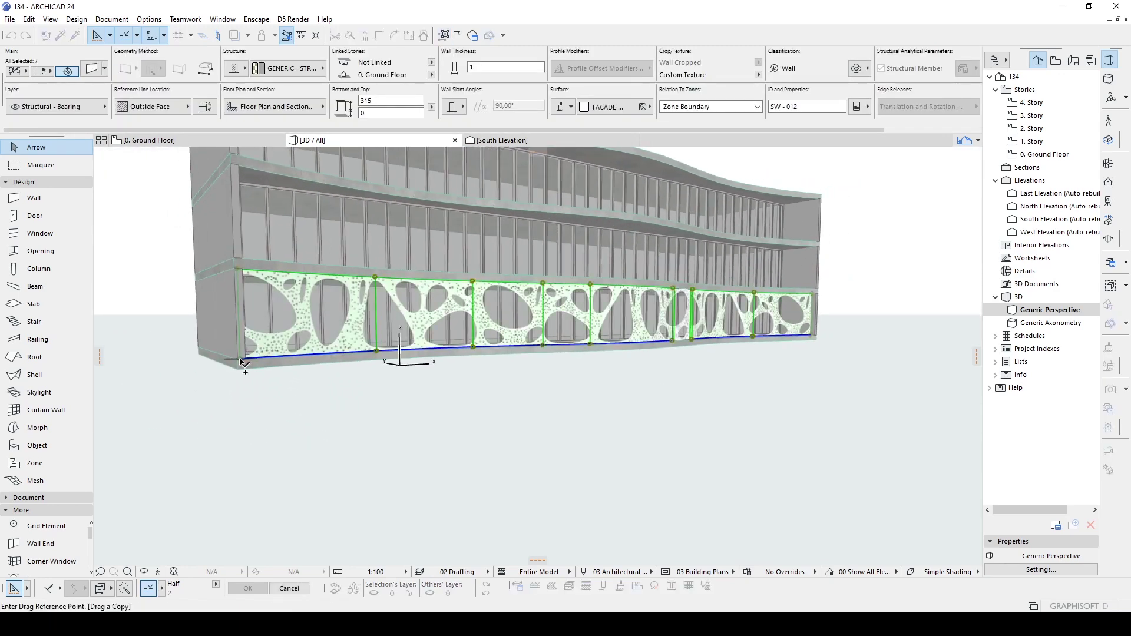
pyautogui.click(241, 359)
pyautogui.click(237, 261)
# Step: Copy the curved patterned walls from the 1. Story up to the 2. Story
pyautogui.moveTo(238, 265); pyautogui.dragTo(319, 337, button='middle')
pyautogui.hotkey('ctrl', 'shift', 'd')
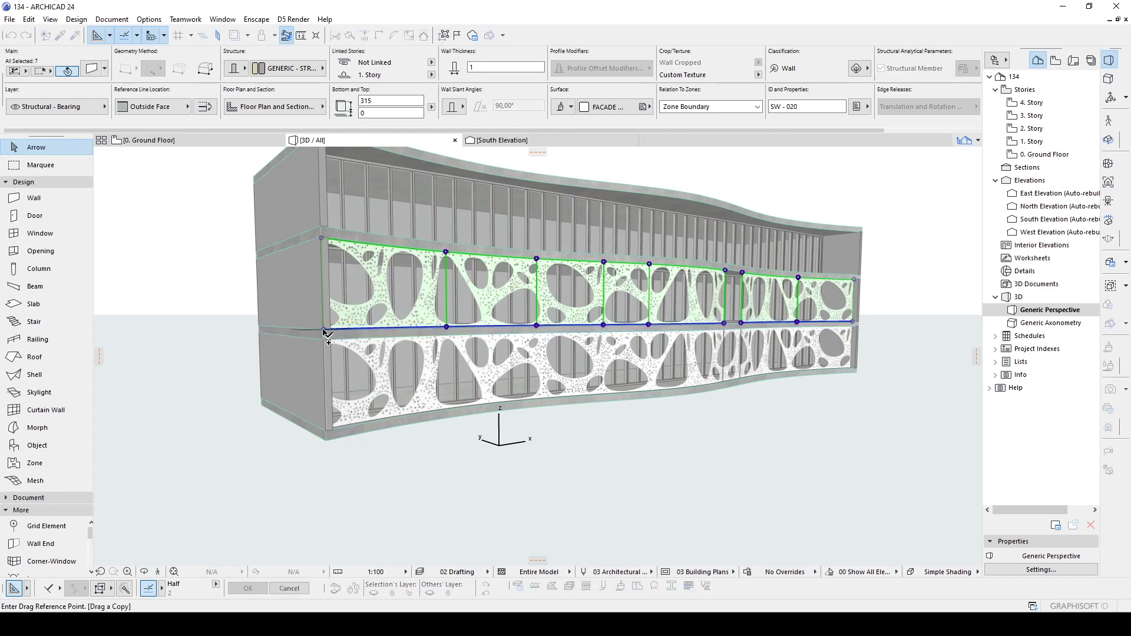
pyautogui.click(323, 329)
pyautogui.click(321, 229)
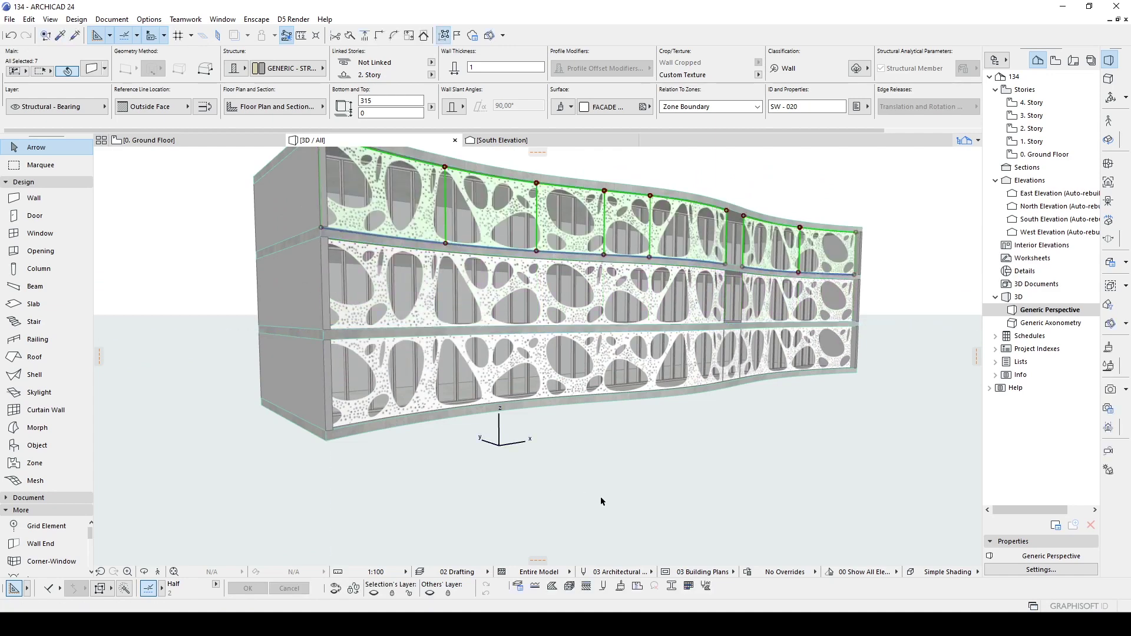
pyautogui.click(601, 499)
# Step: Copy the ground-floor straight infill wall up into the facade gaps on the 1. Story and the 2. Story
pyautogui.keyDown('shift'); pyautogui.moveTo(782, 380); pyautogui.dragTo(694, 368, button='middle'); pyautogui.keyUp('shift')
pyautogui.moveTo(806, 362); pyautogui.dragTo(617, 352, button='middle')
pyautogui.click(618, 353)
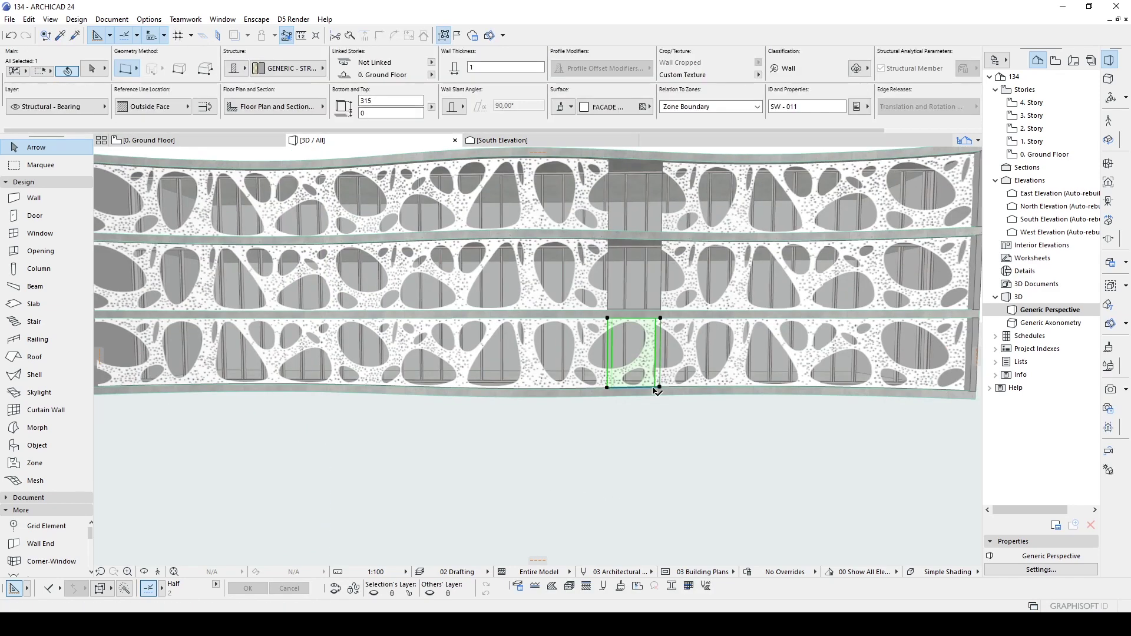
pyautogui.hotkey('ctrl', 'shift', 'd')
pyautogui.click(659, 387)
pyautogui.click(660, 311)
pyautogui.hotkey('ctrl', 'shift', 'd')
pyautogui.click(661, 311)
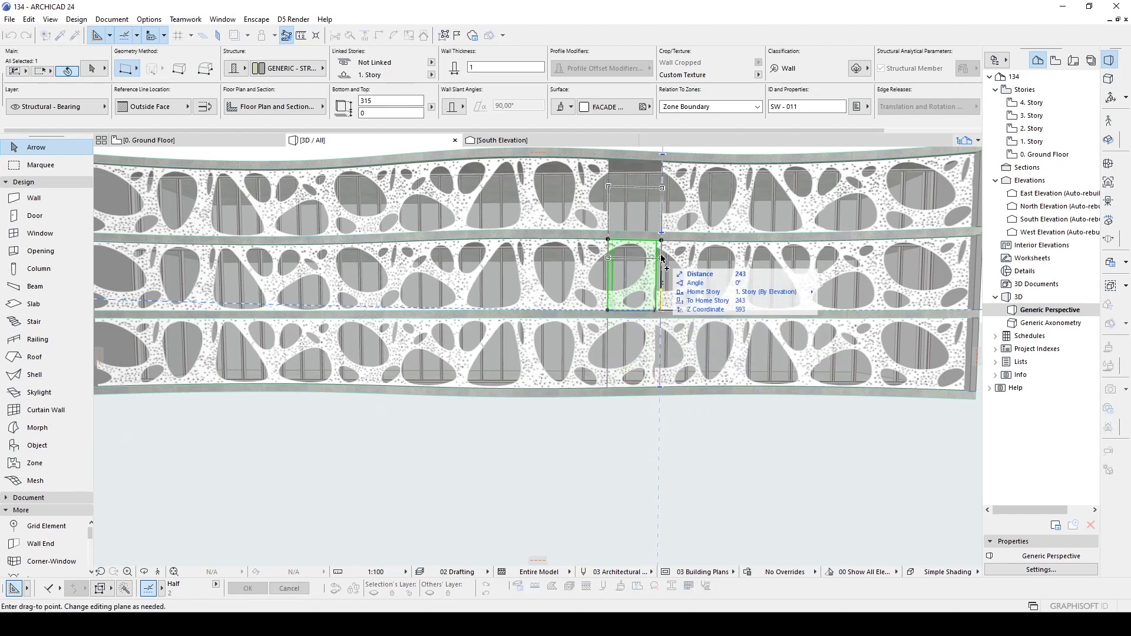
pyautogui.click(662, 231)
pyautogui.click(545, 417)
# Step: Shift the pattern on all 1. Story facade walls by setting a new 3D texture origin at a point along their base
pyautogui.scroll(-5, 545, 422)
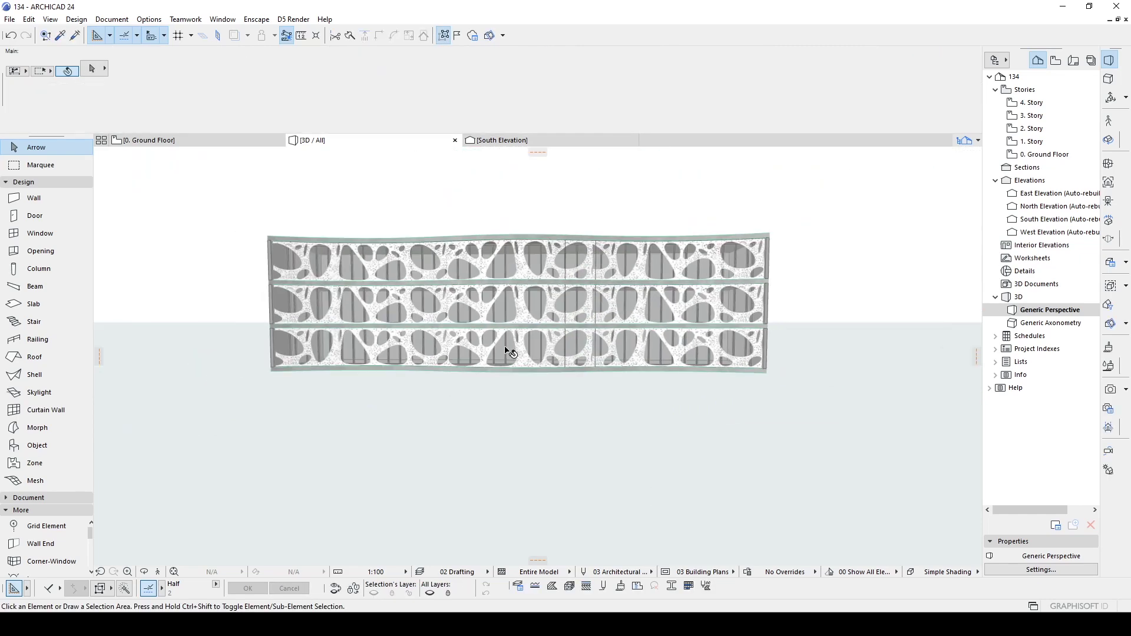
pyautogui.moveTo(505, 348)
pyautogui.keyDown('shift'); pyautogui.mouseDown(button='middle')
pyautogui.moveTo(227, 386)
pyautogui.moveTo(348, 334)
pyautogui.mouseUp(button='middle'); pyautogui.keyUp('shift')
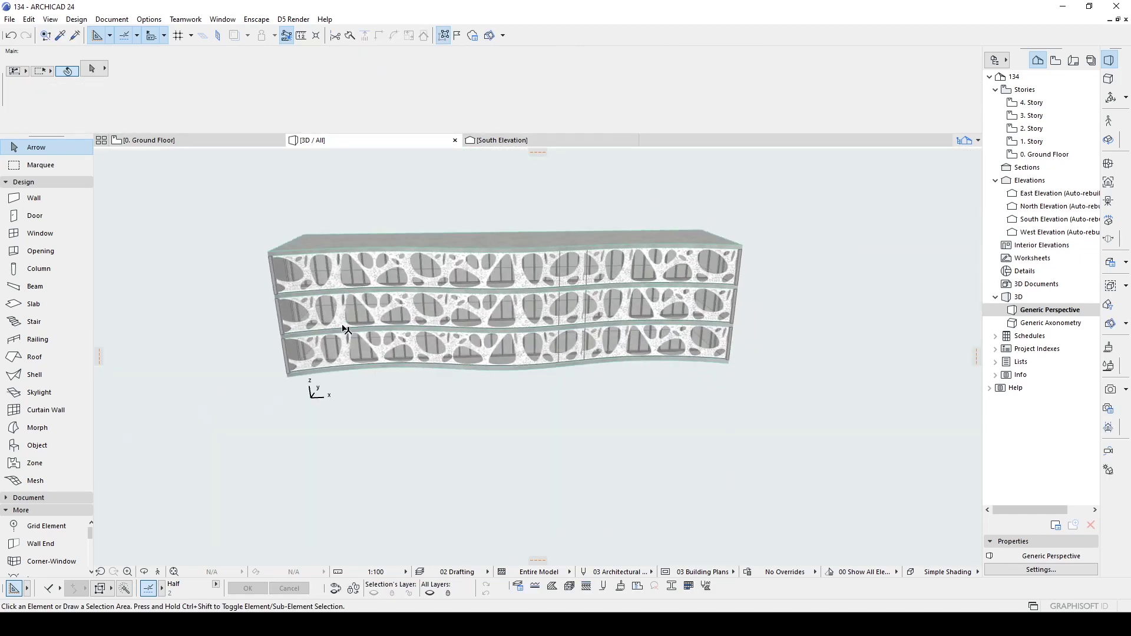
pyautogui.click(331, 313)
pyautogui.scroll(2, 333, 312)
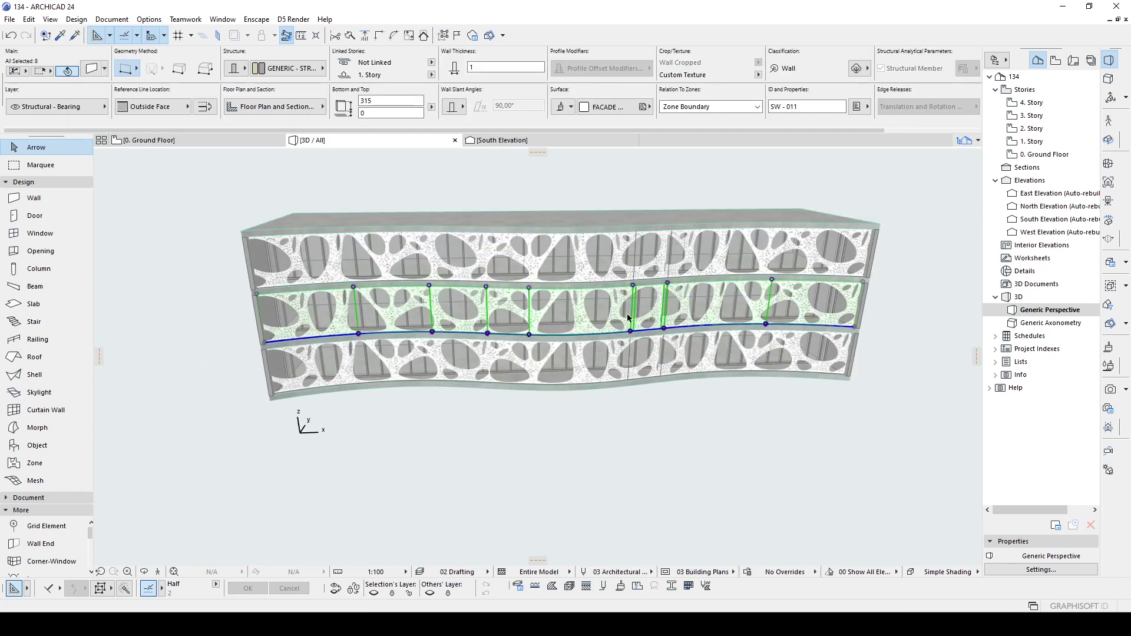
pyautogui.click(110, 20)
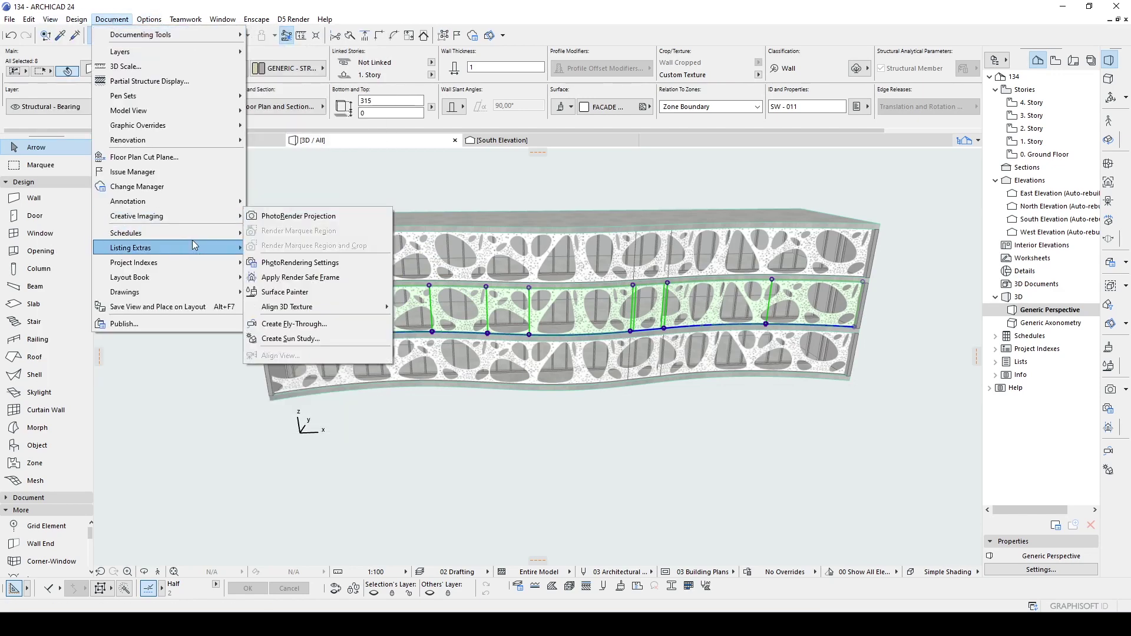
pyautogui.moveTo(169, 221)
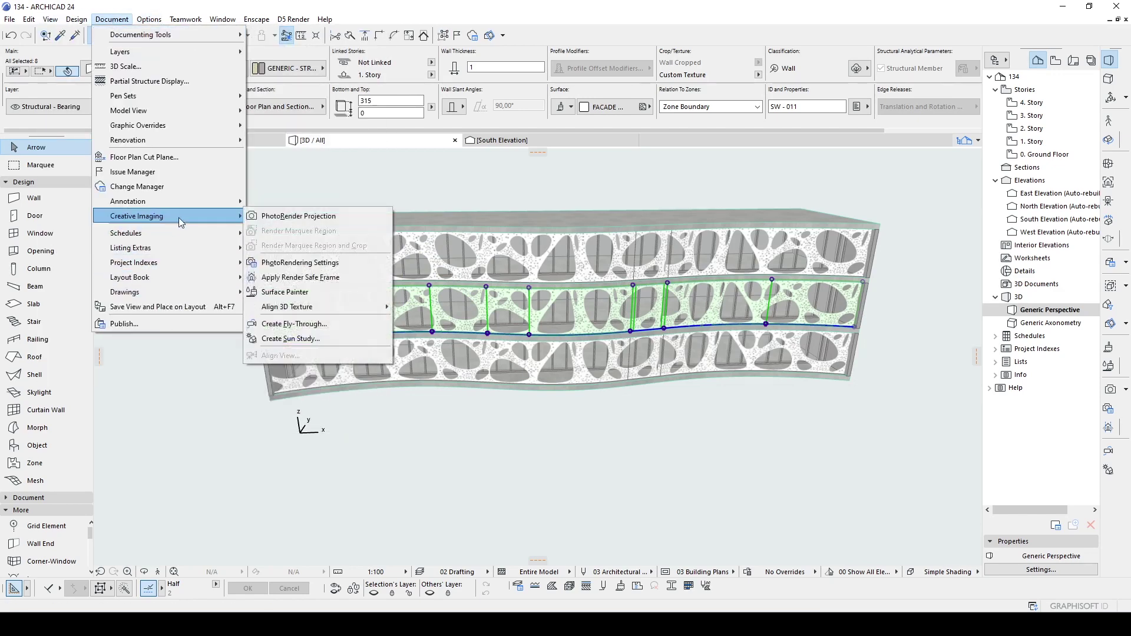
pyautogui.moveTo(321, 306)
pyautogui.click(439, 307)
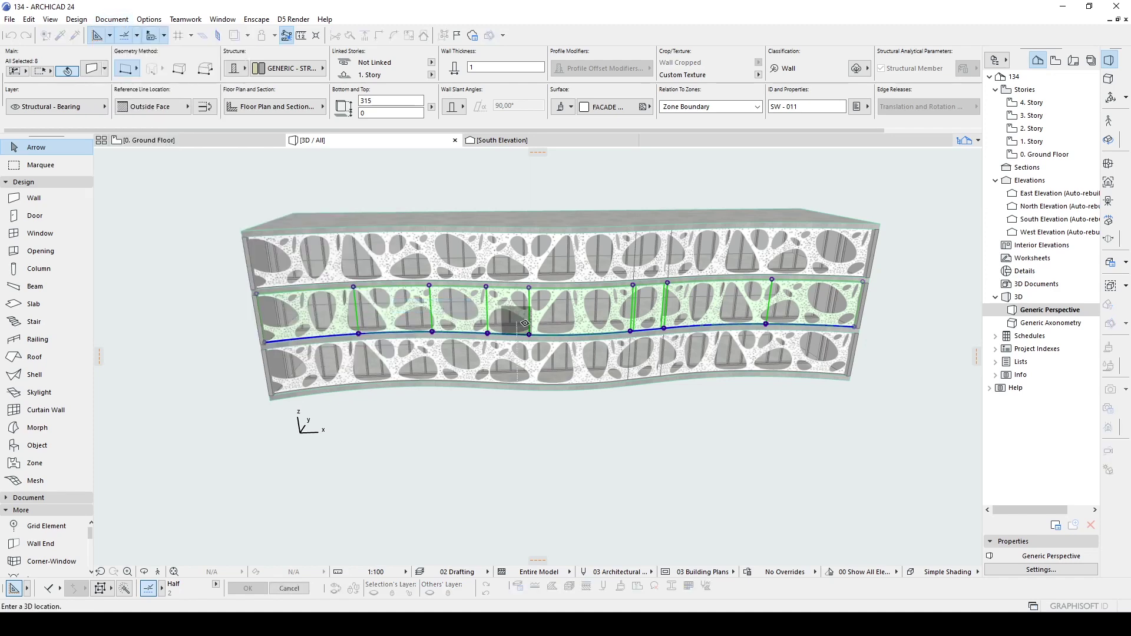
pyautogui.scroll(3, 500, 330)
pyautogui.click(456, 341)
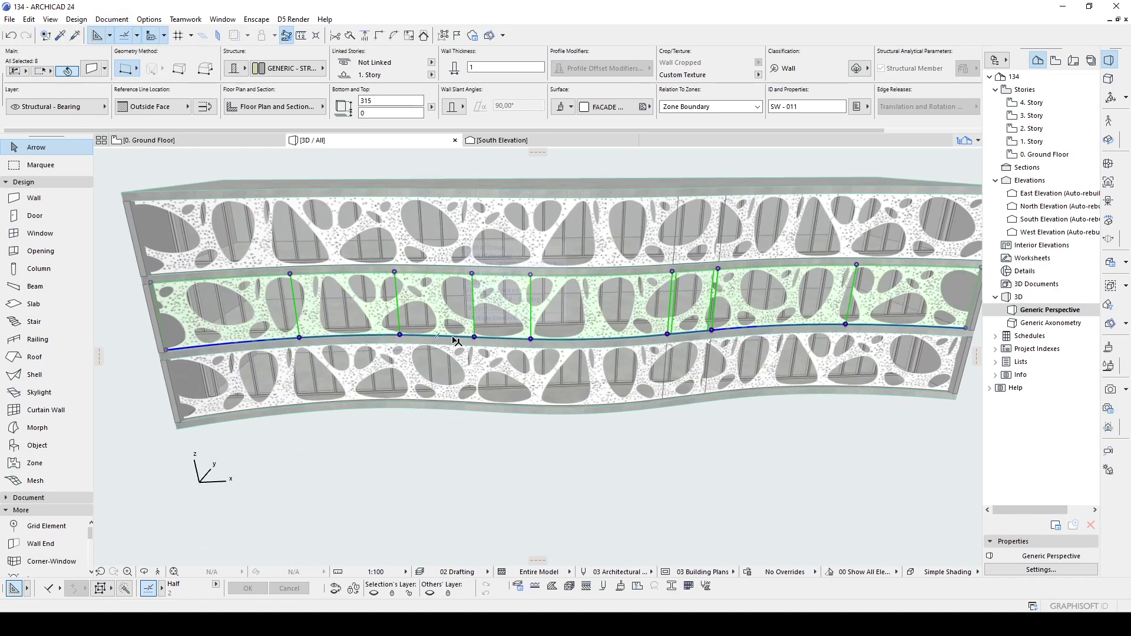
# Step: Shift the pattern on all 2. Story facade walls by setting their 3D texture origin at the base of the rightmost wall joint
pyautogui.scroll(-4, 456, 341)
pyautogui.click(701, 259)
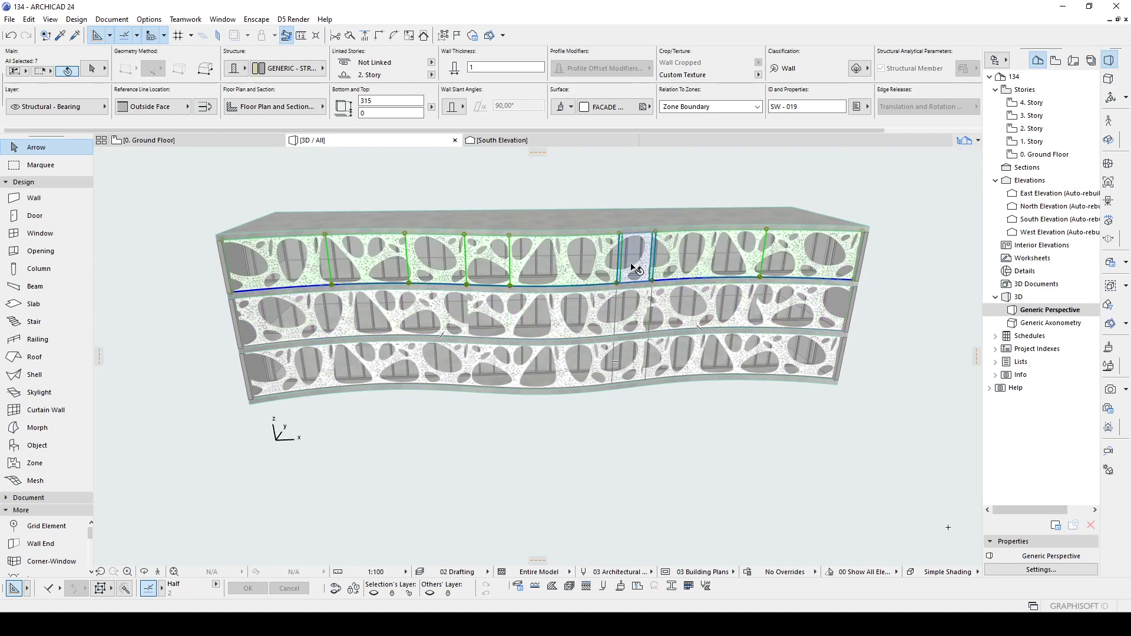
pyautogui.click(125, 19)
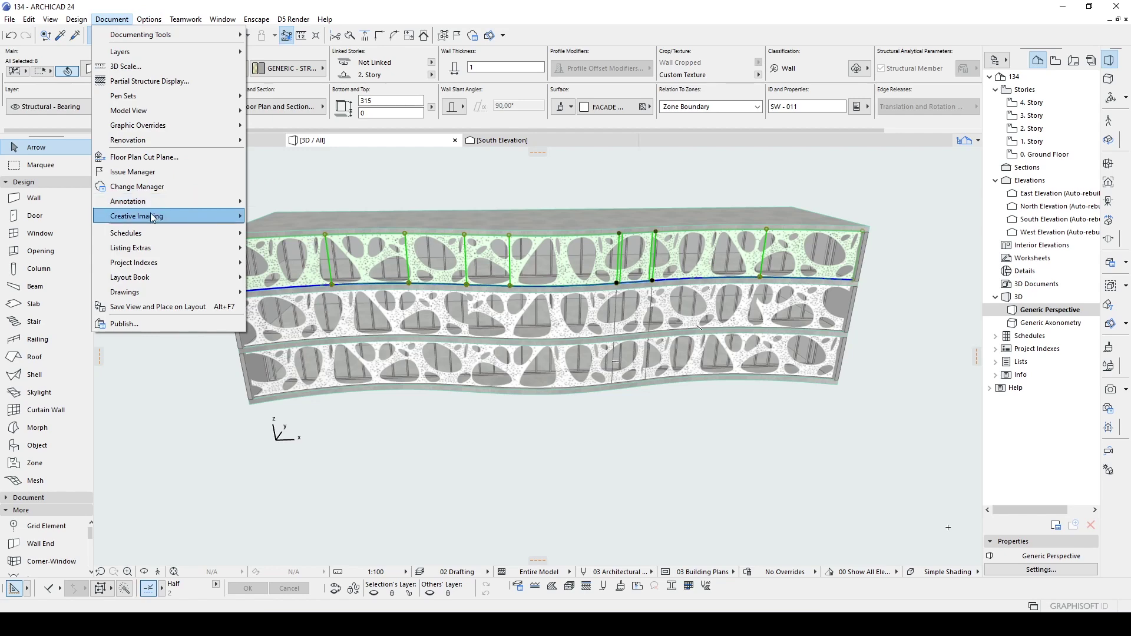
pyautogui.moveTo(154, 216)
pyautogui.moveTo(341, 306)
pyautogui.click(427, 306)
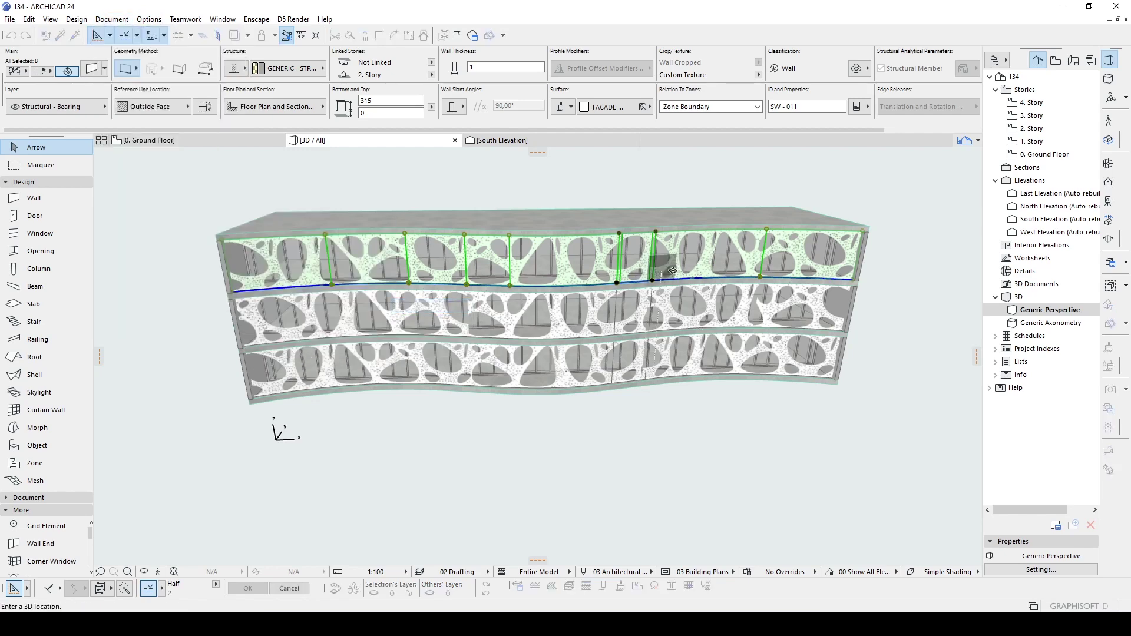
pyautogui.scroll(2, 760, 278)
pyautogui.click(759, 278)
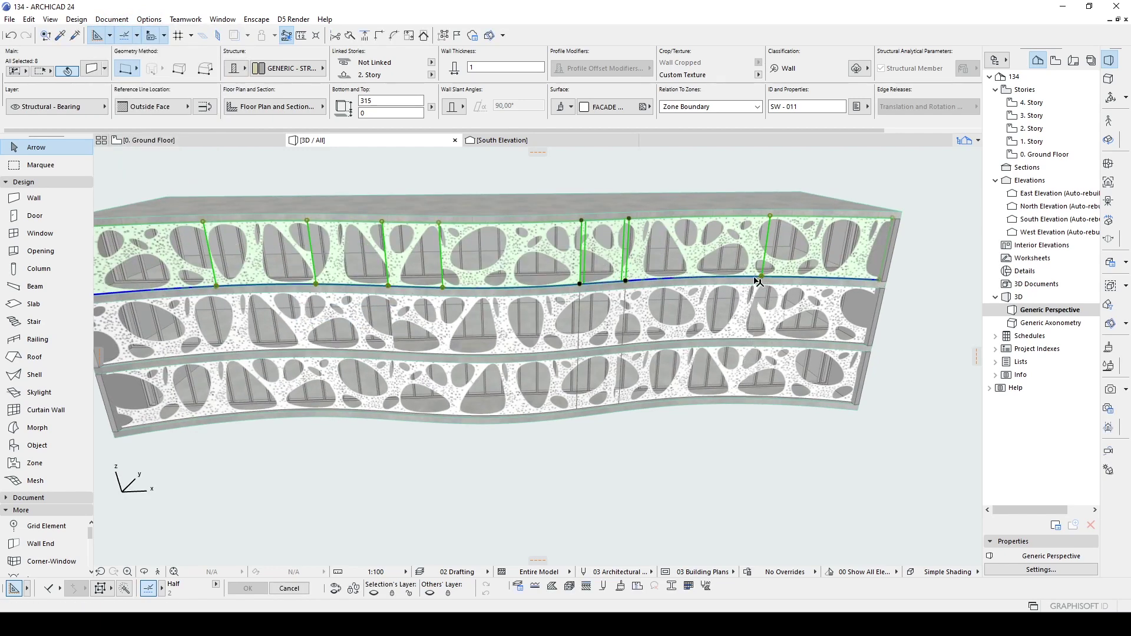
pyautogui.click(597, 475)
pyautogui.scroll(-3, 588, 436)
pyautogui.keyDown('shift'); pyautogui.moveTo(586, 418); pyautogui.dragTo(682, 355, button='middle'); pyautogui.keyUp('shift')
pyautogui.scroll(-2, 761, 372)
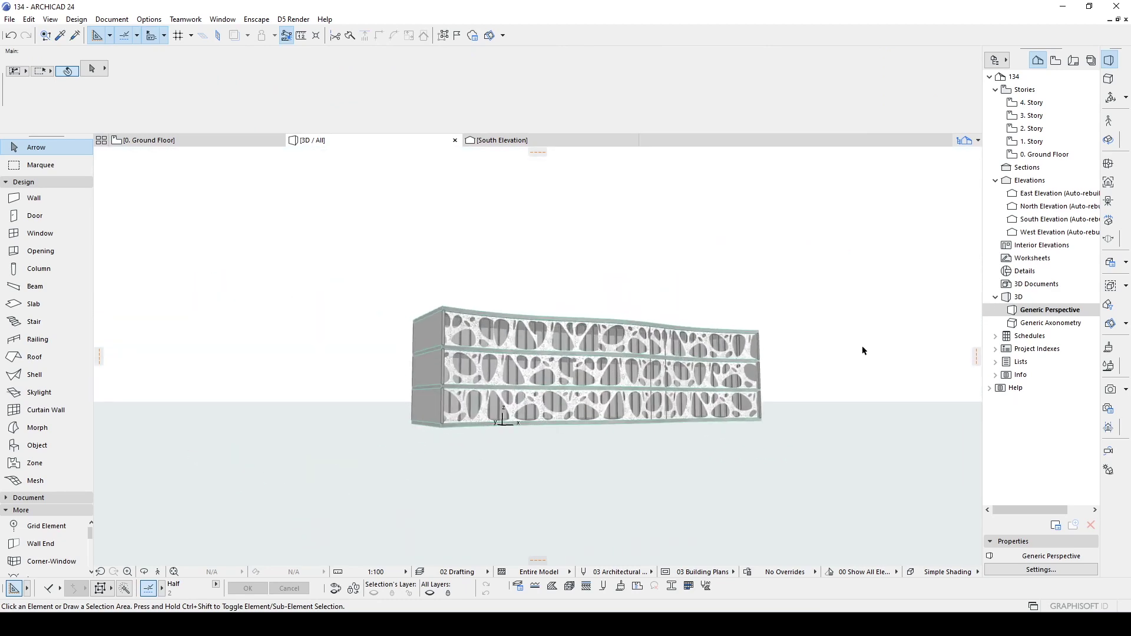